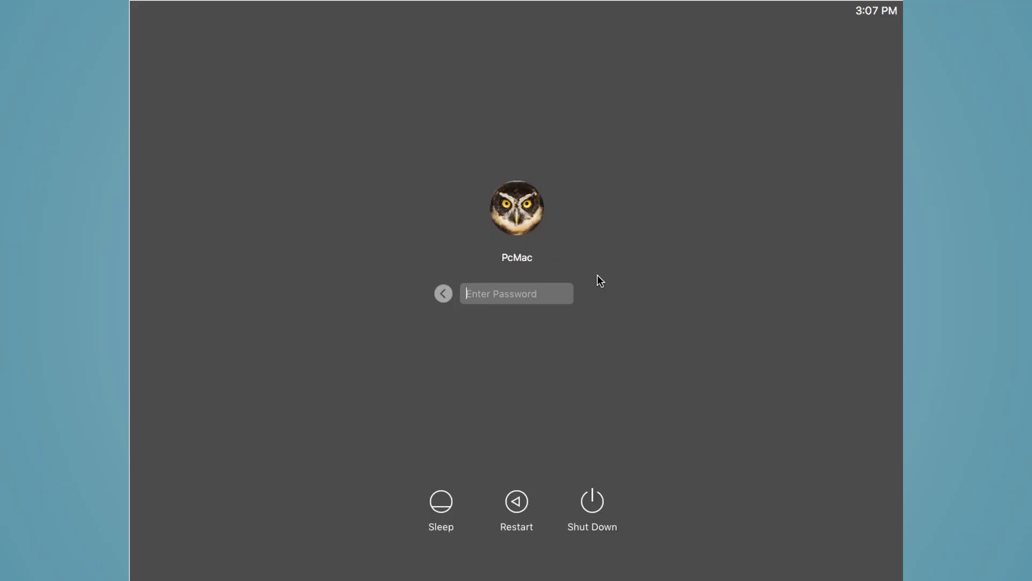
# - Log in to the macOS user account with its password
pyautogui.write('******')
pyautogui.press('Return')
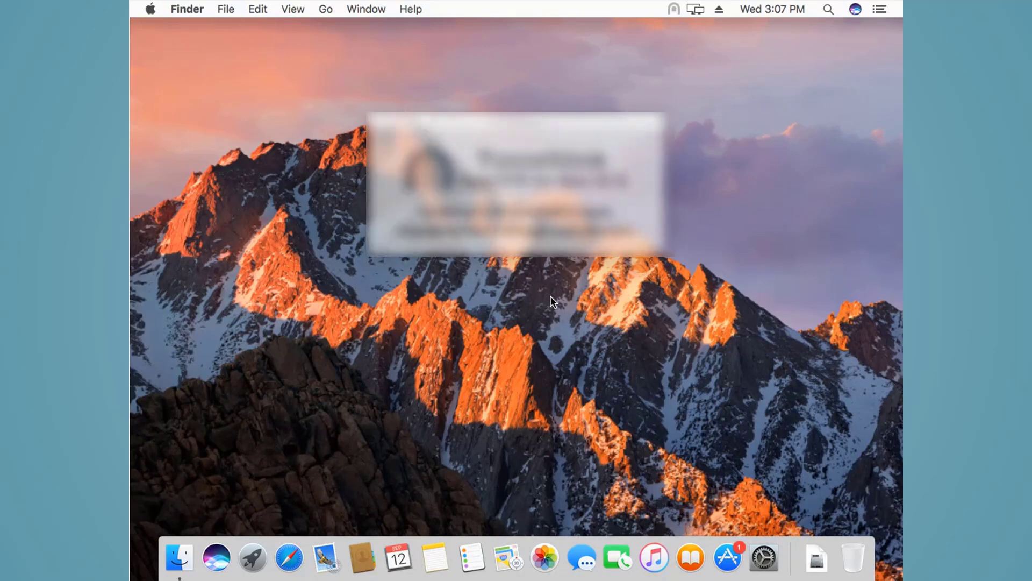
# - Launch Safari and load the vpnbook.com homepage
pyautogui.click(280, 558)
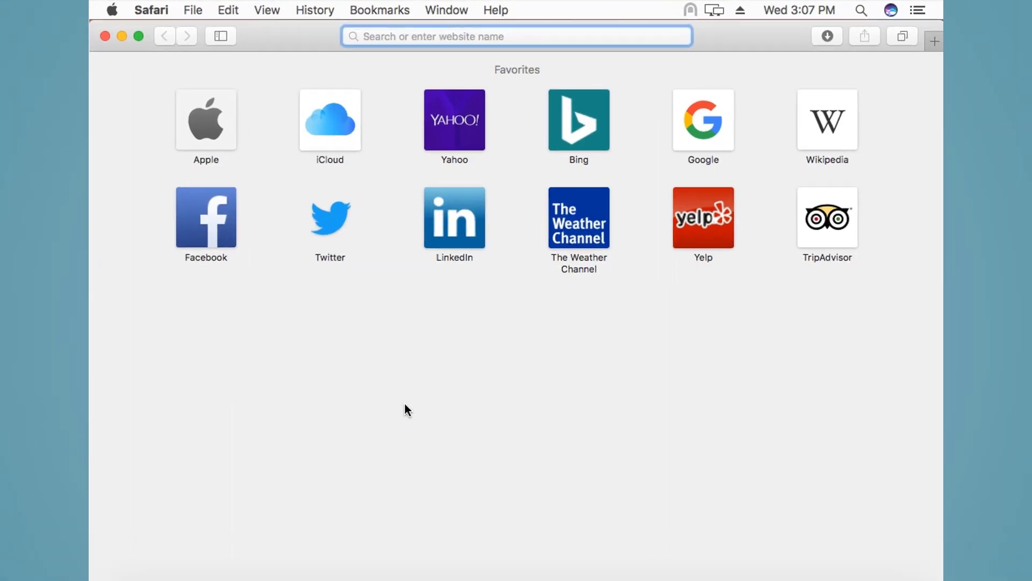
pyautogui.write('vpnb')
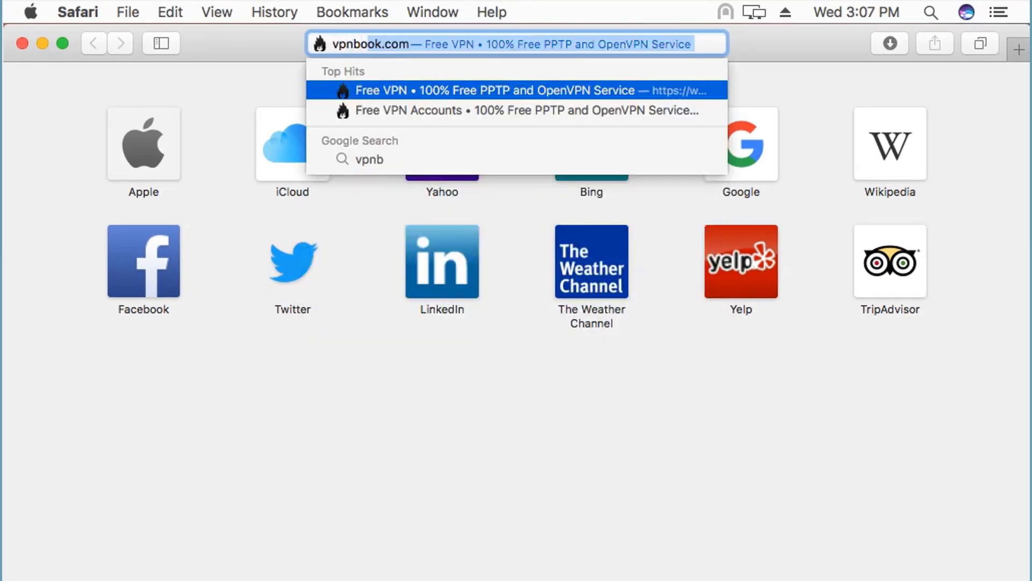
pyautogui.write('ook.com/')
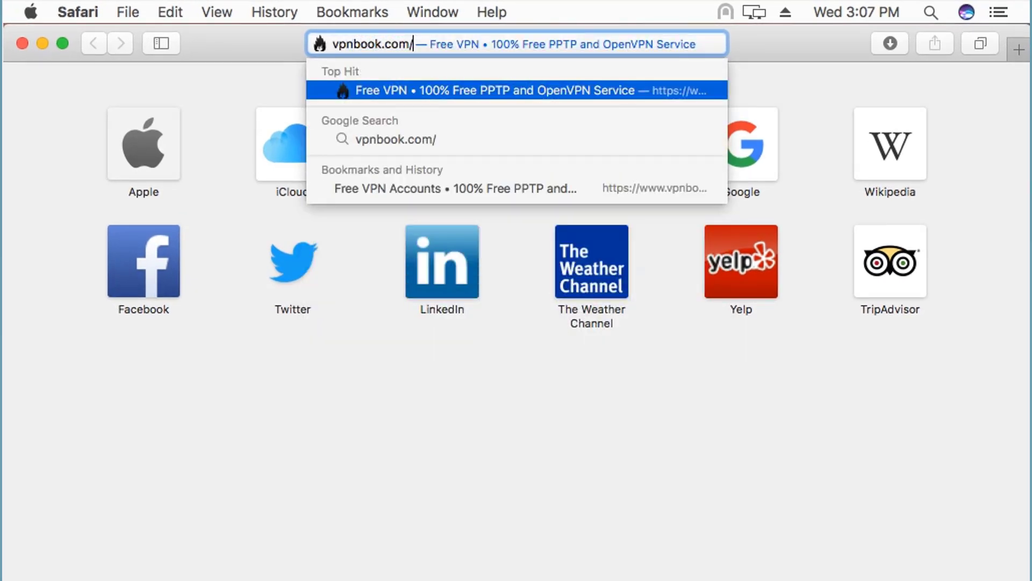
pyautogui.press('Return')
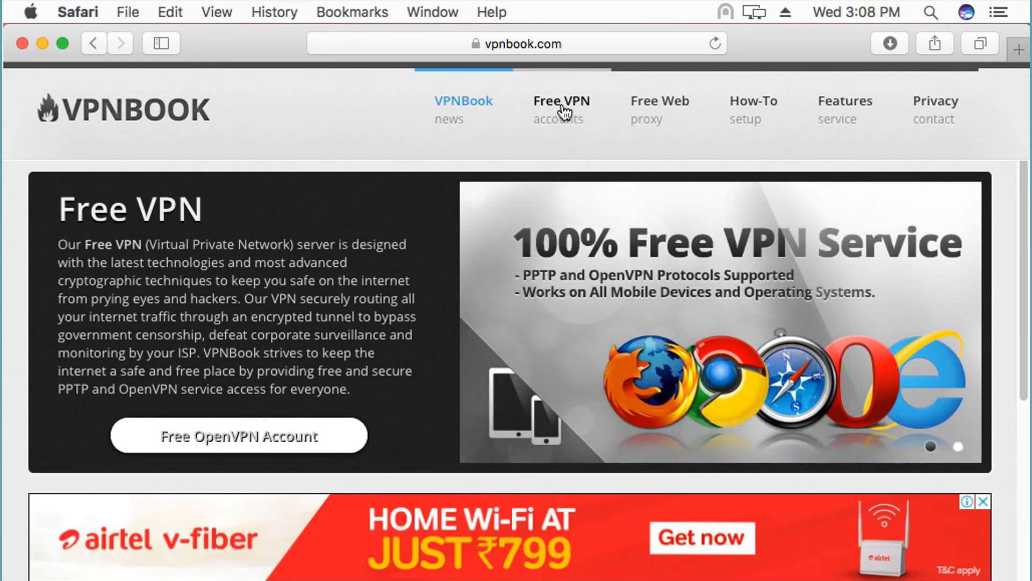
# - On VPNBook's Free VPN page, download the US1, CA, DE and FR OpenVPN certificate bundles
pyautogui.click(563, 108)
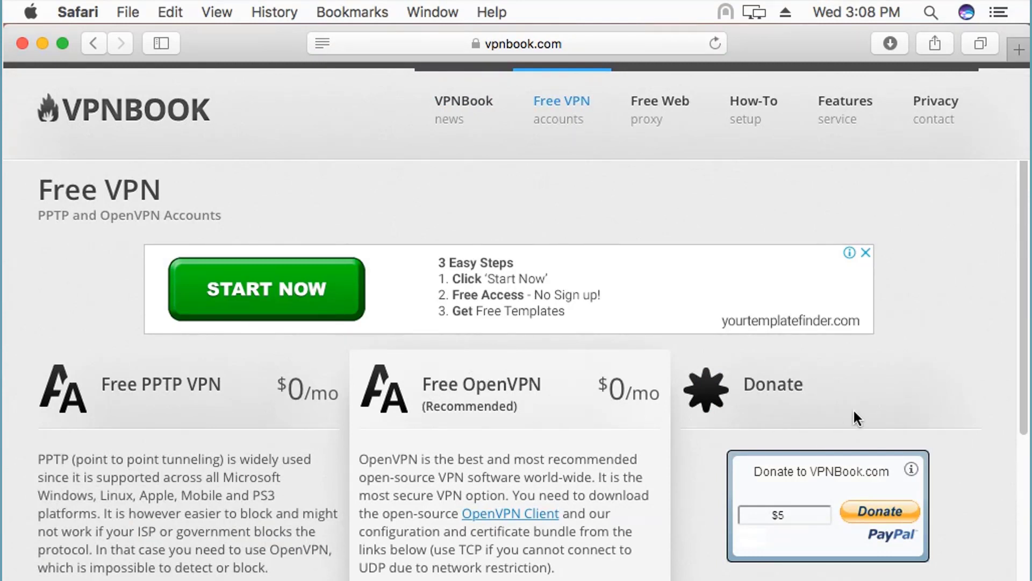
pyautogui.moveTo(1025, 405); pyautogui.dragTo(1021, 548)
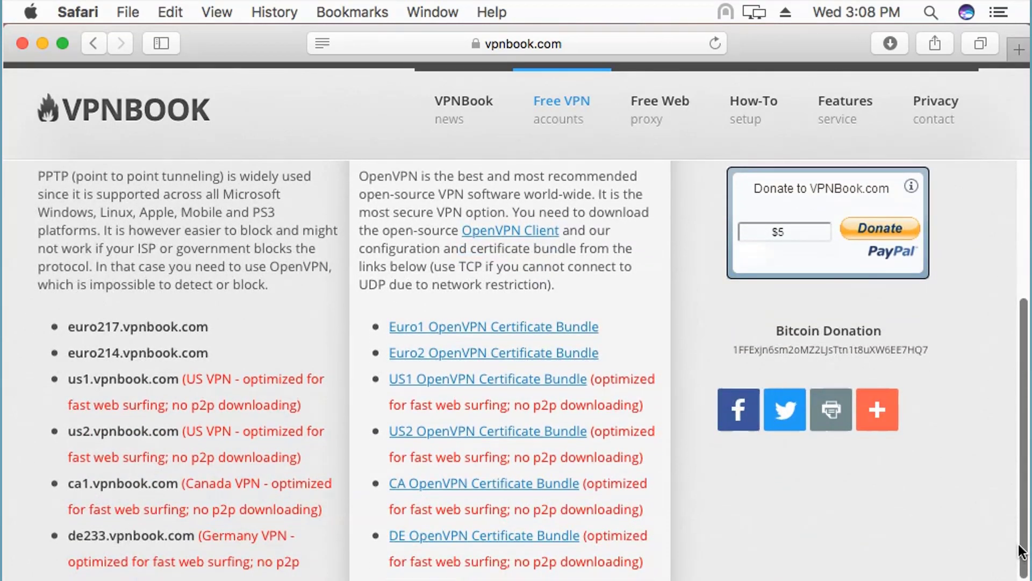
pyautogui.click(478, 384)
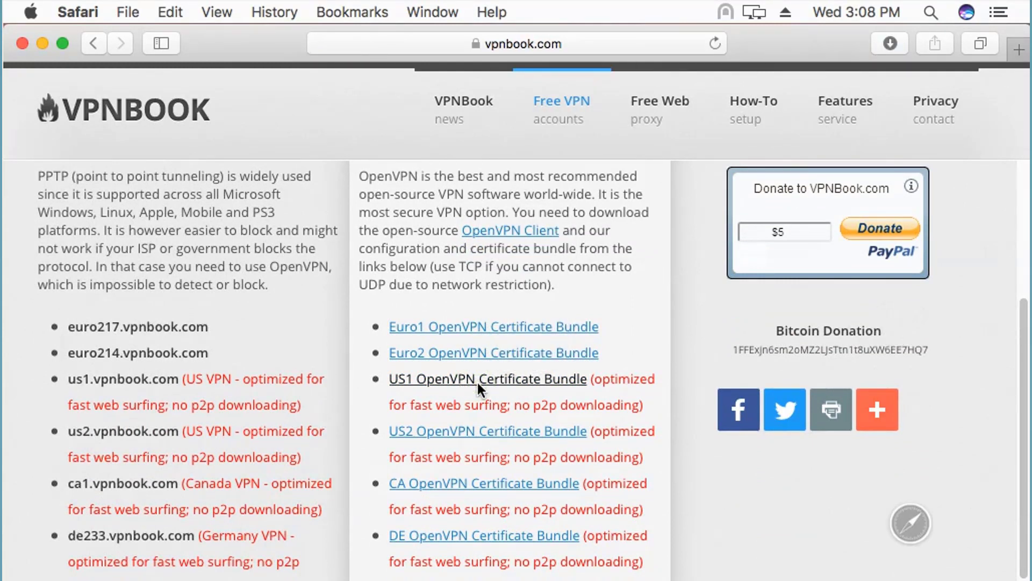
pyautogui.click(459, 494)
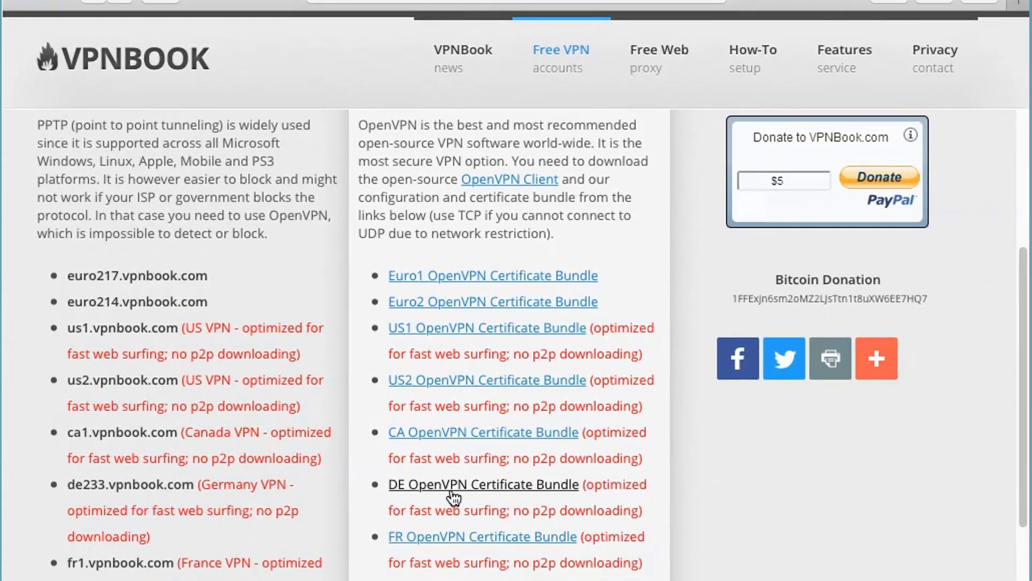
pyautogui.click(452, 542)
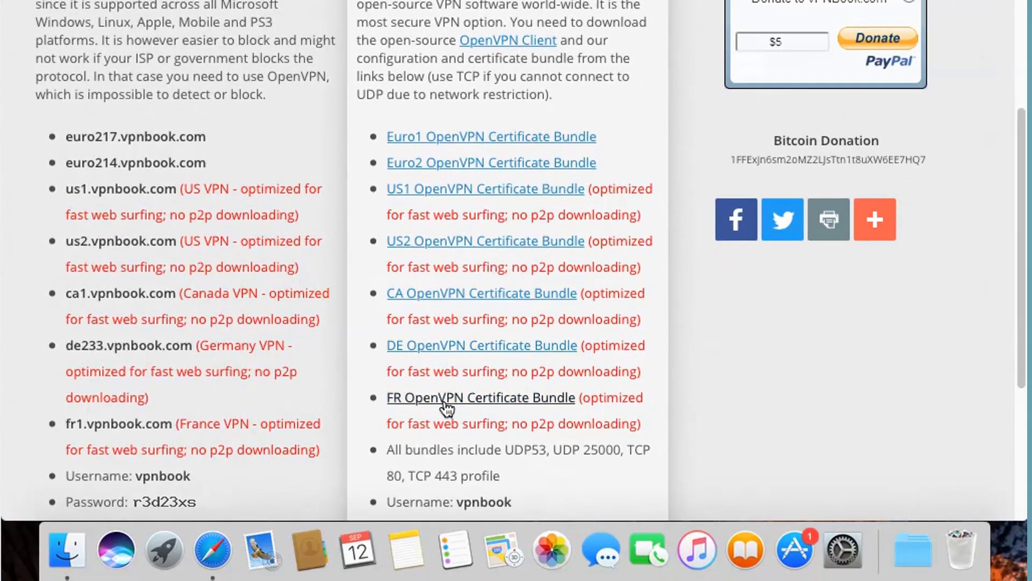
pyautogui.click(444, 401)
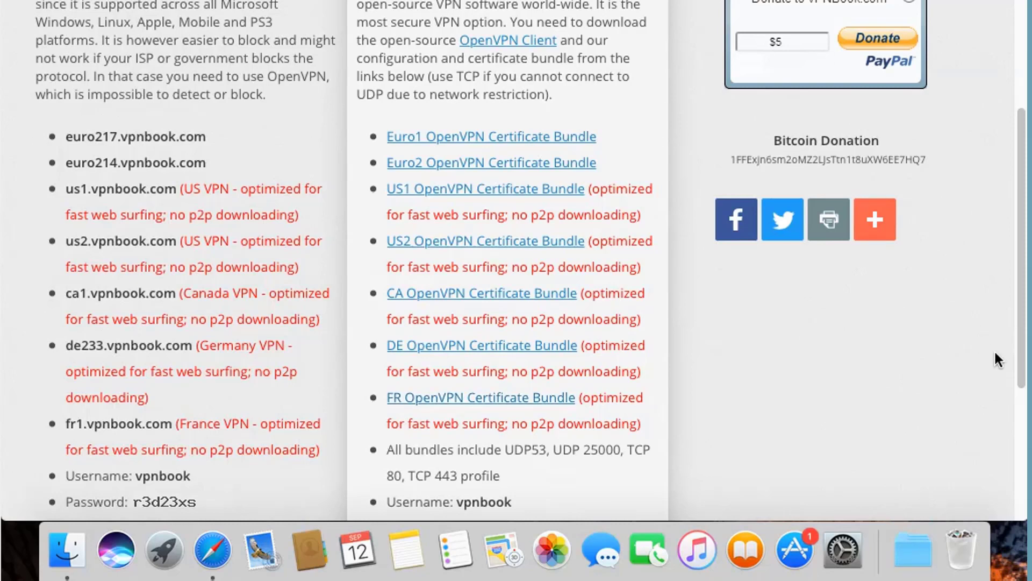
# - Reopen the recently closed freeopenvpn.org .ovpn tab, then close it again
pyautogui.moveTo(1021, 364); pyautogui.dragTo(1021, 452)
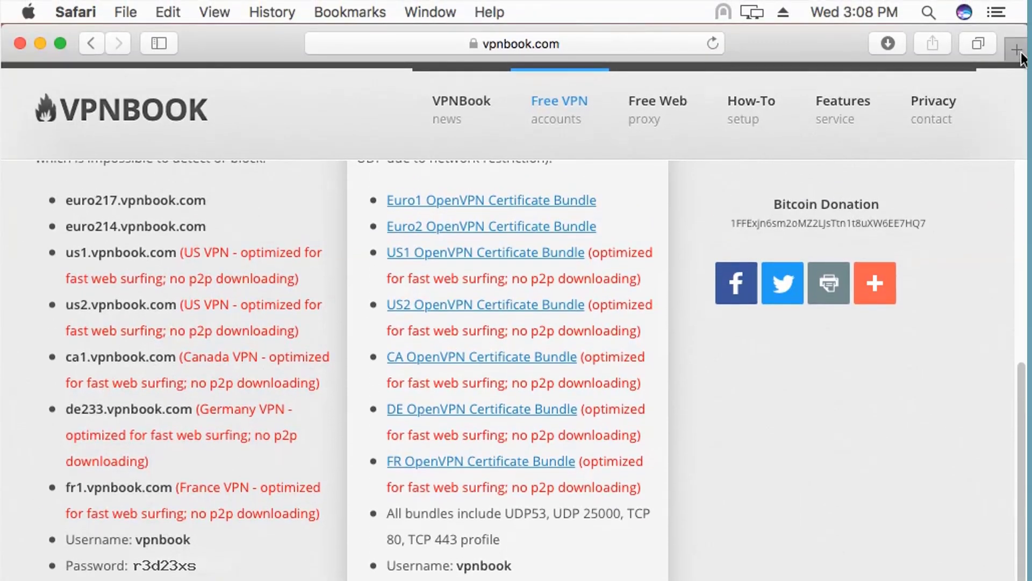
pyautogui.click(1020, 53)
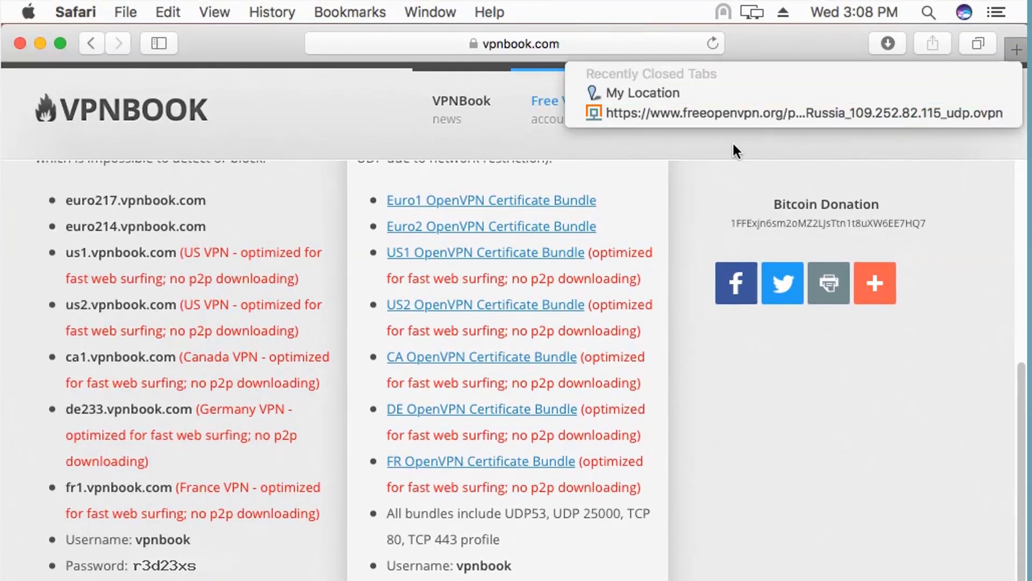
pyautogui.click(676, 118)
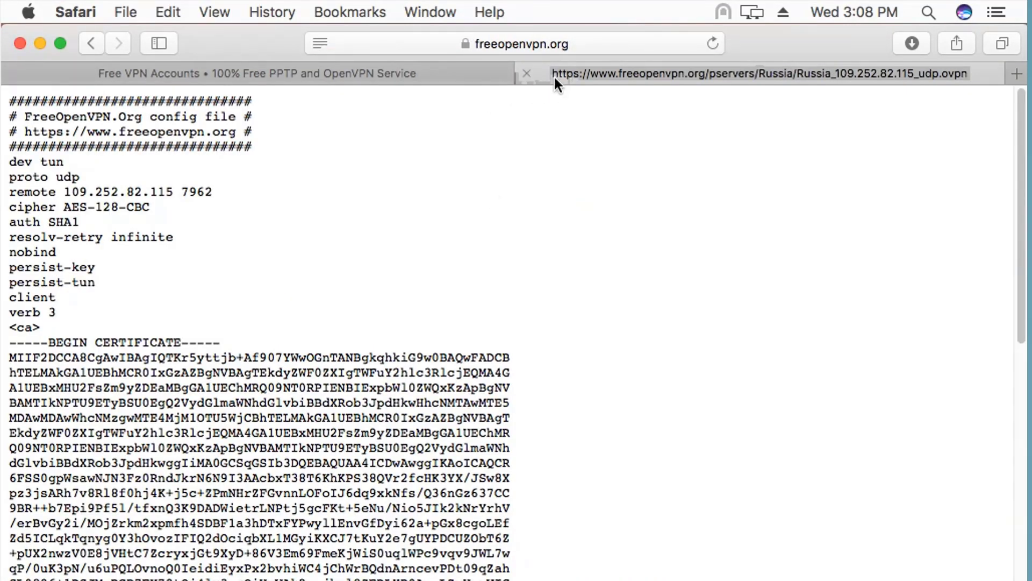
pyautogui.click(532, 74)
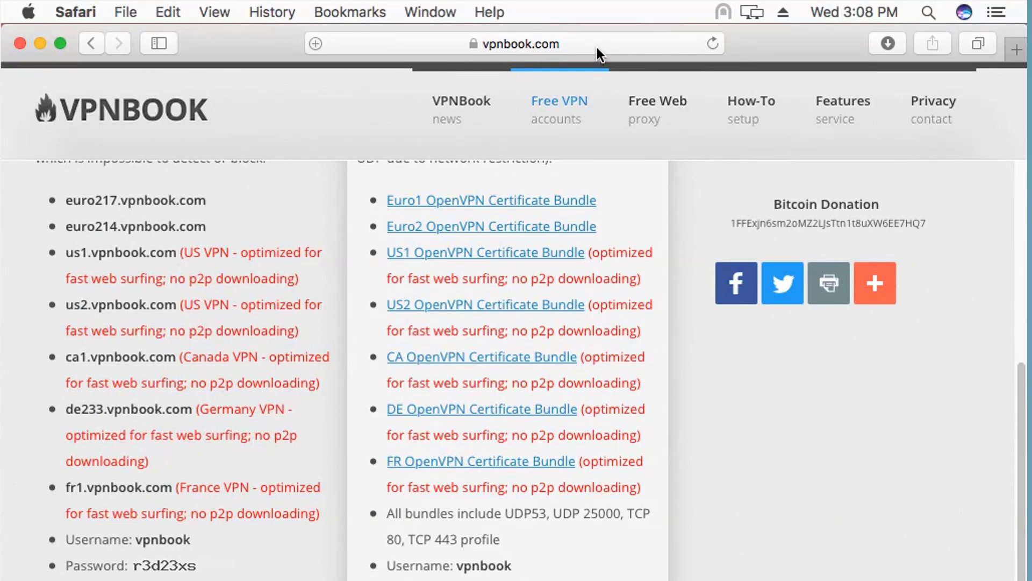
# - Launch TextEdit via Spotlight and paste the VPNBook username copied from Safari
pyautogui.click(928, 12)
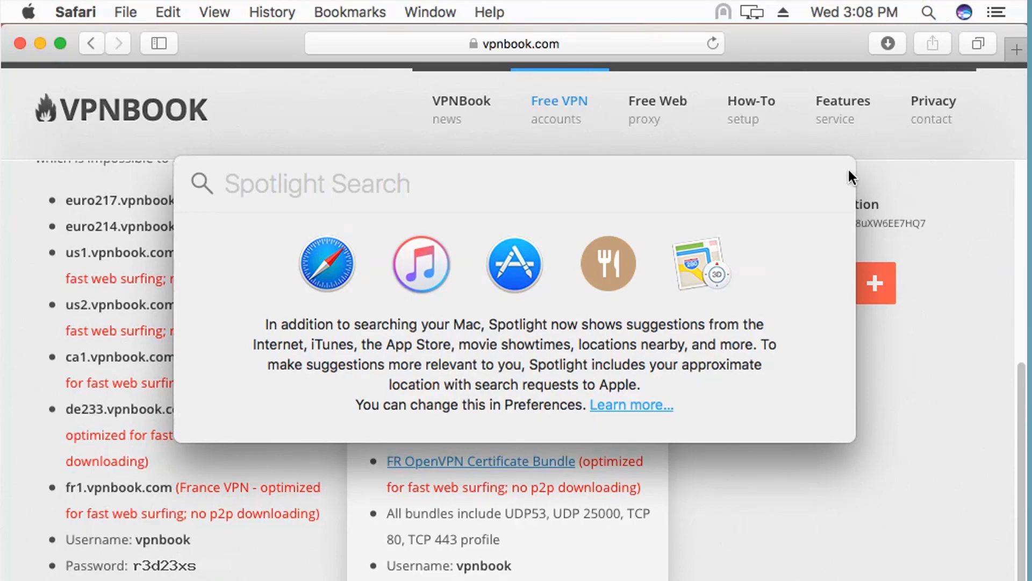
pyautogui.write('text')
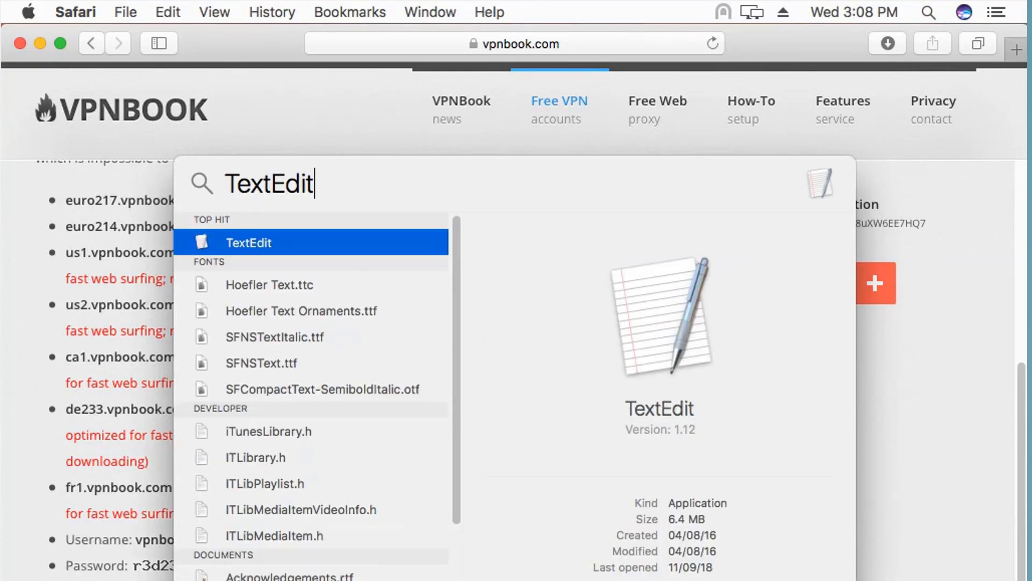
pyautogui.press('Return')
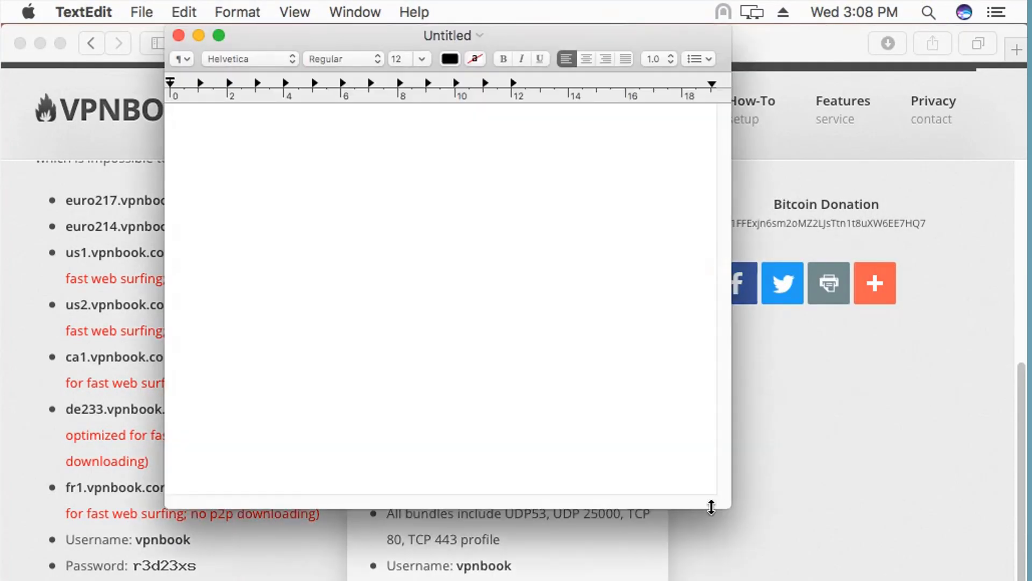
pyautogui.click(502, 565)
pyautogui.doubleClick(495, 565)
pyautogui.press('super+c')
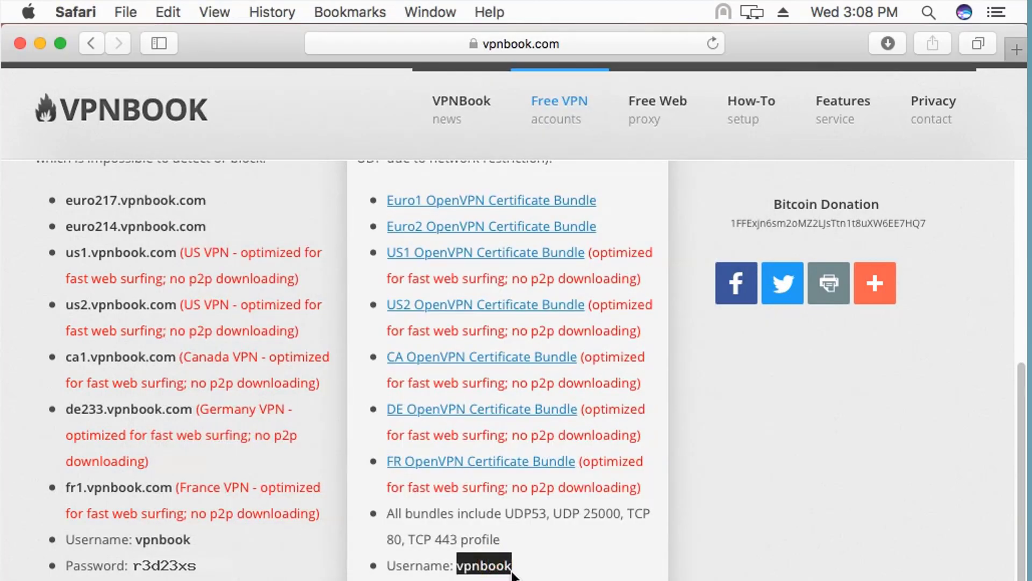
pyautogui.rightClick(496, 563)
pyautogui.click(538, 579)
pyautogui.press('super+Tab')
pyautogui.rightClick(390, 248)
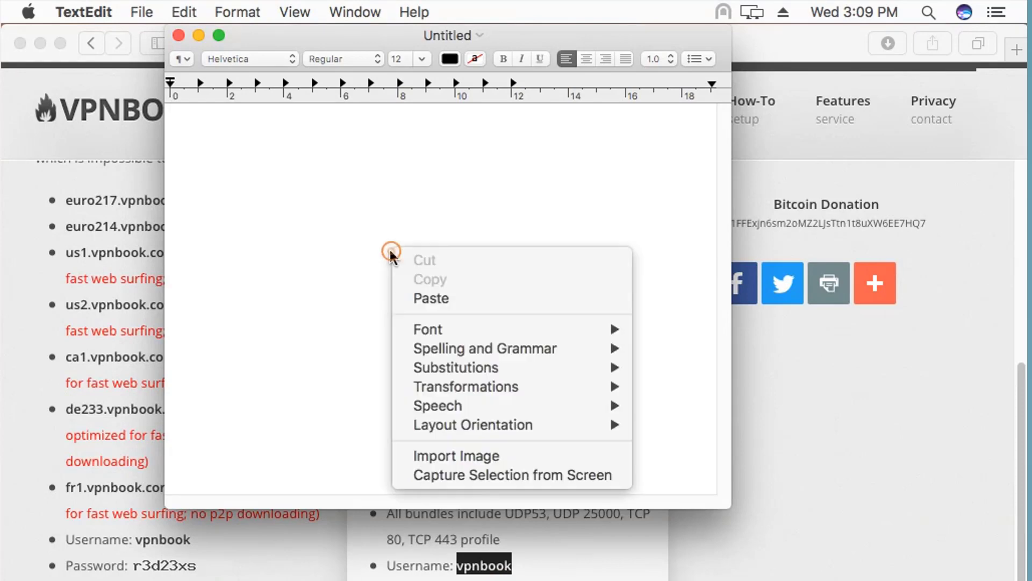
pyautogui.click(431, 298)
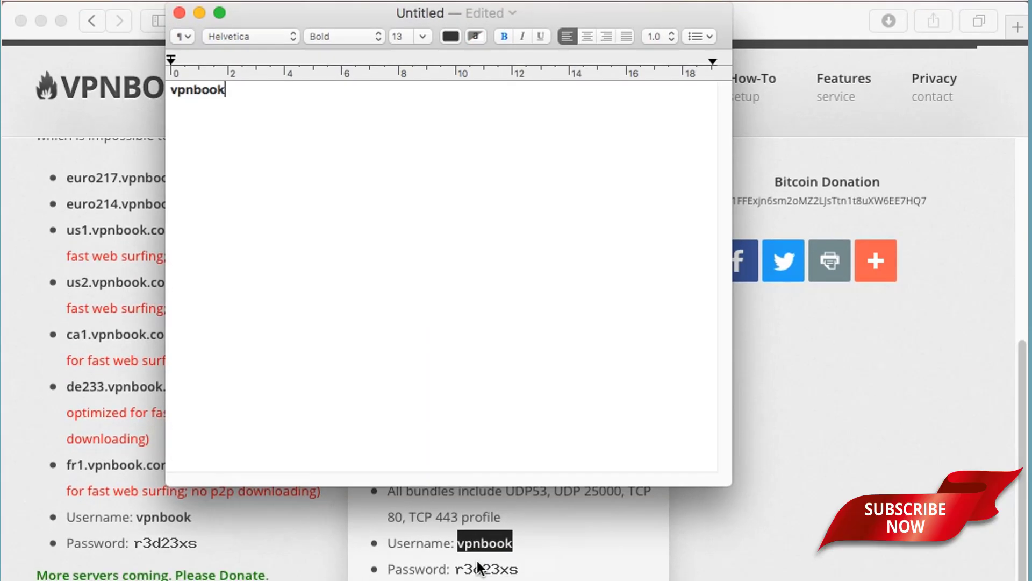
# - Type the VPNBook password from the page, undoing the autocorrect capitalisation
pyautogui.click(479, 567)
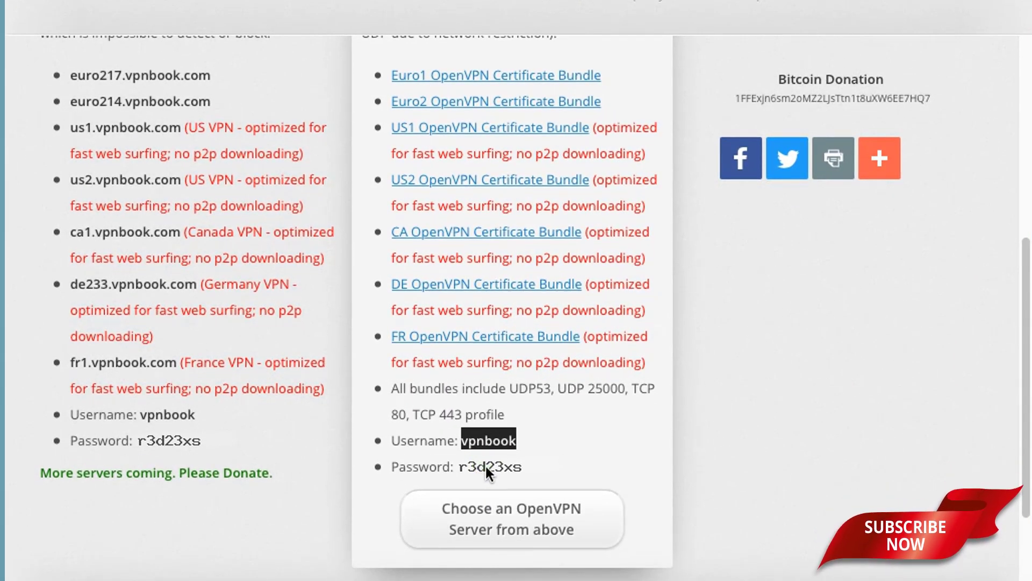
pyautogui.click(852, 578)
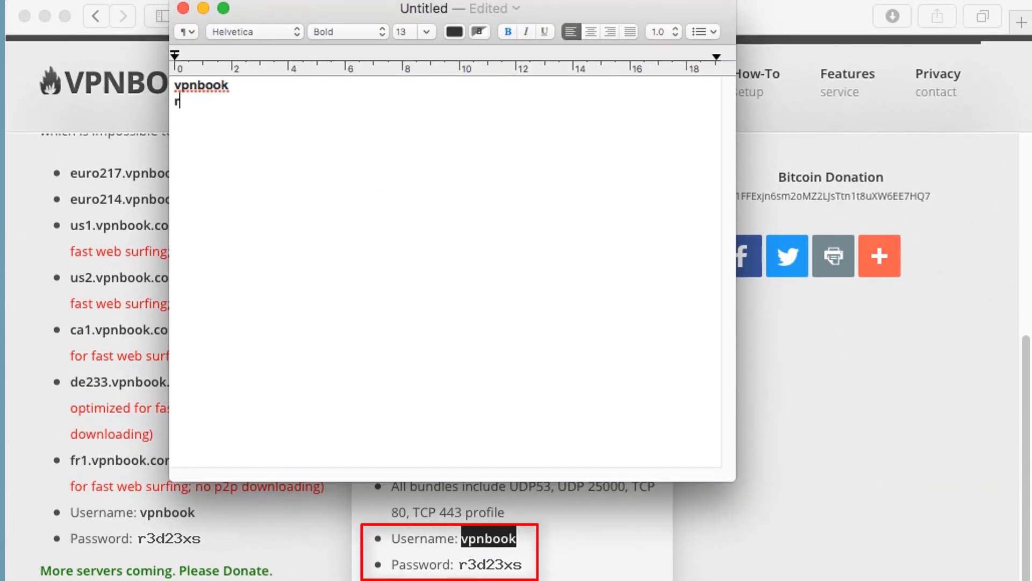
pyautogui.write('3d23xs')
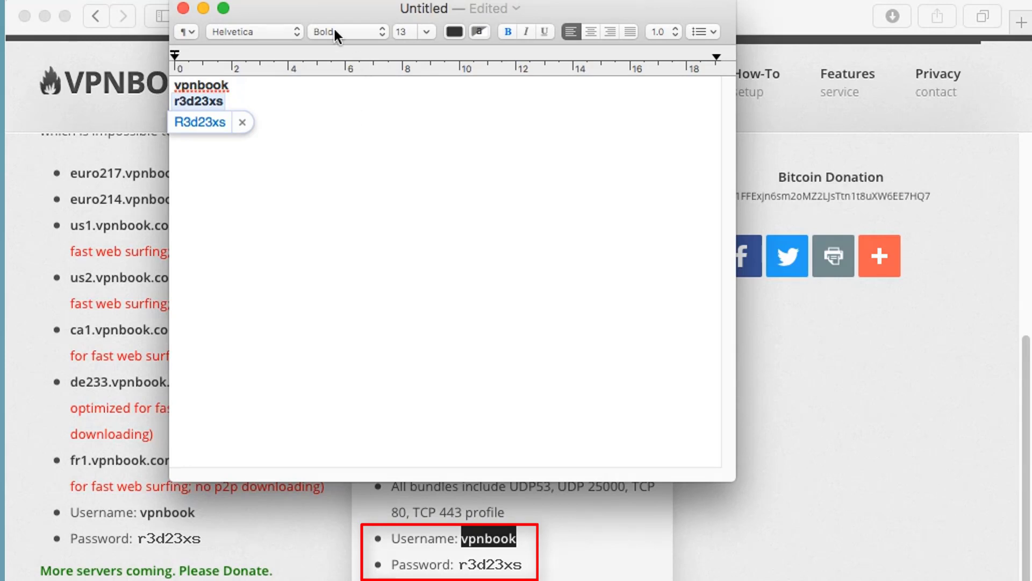
pyautogui.click(288, 110)
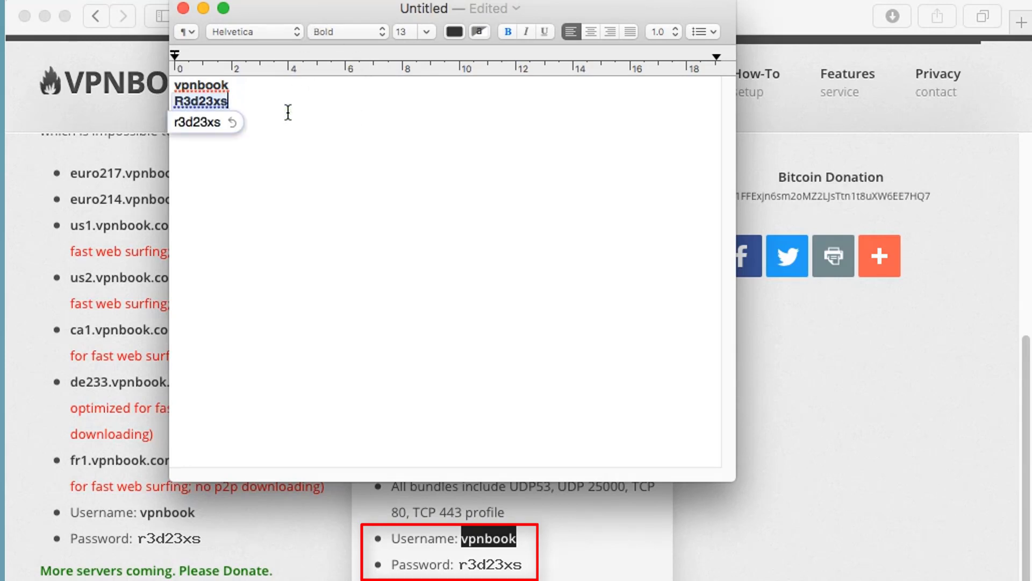
pyautogui.click(206, 123)
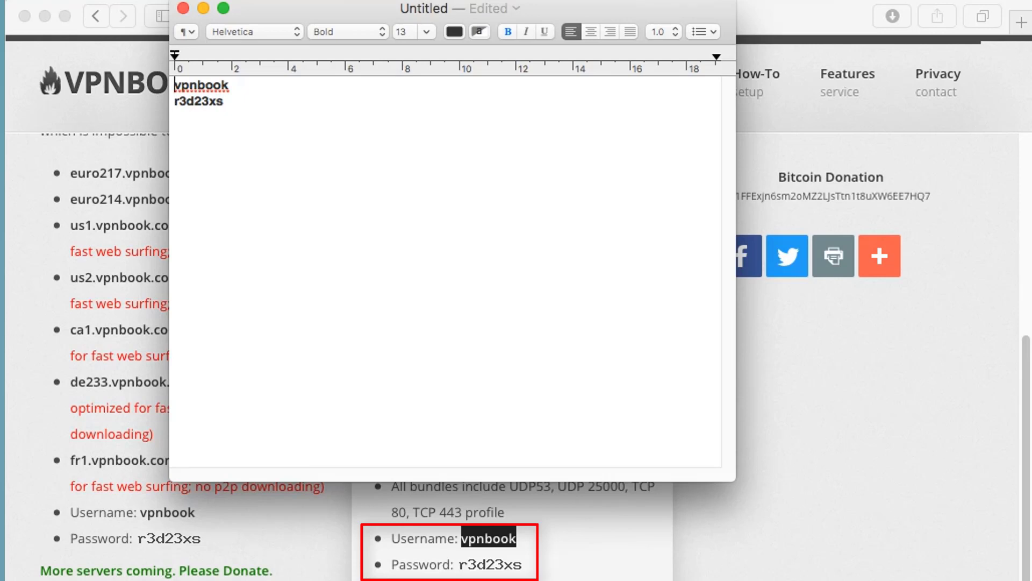
# - Format the credentials as numbered item 1, then minimize the note
pyautogui.press('Return')
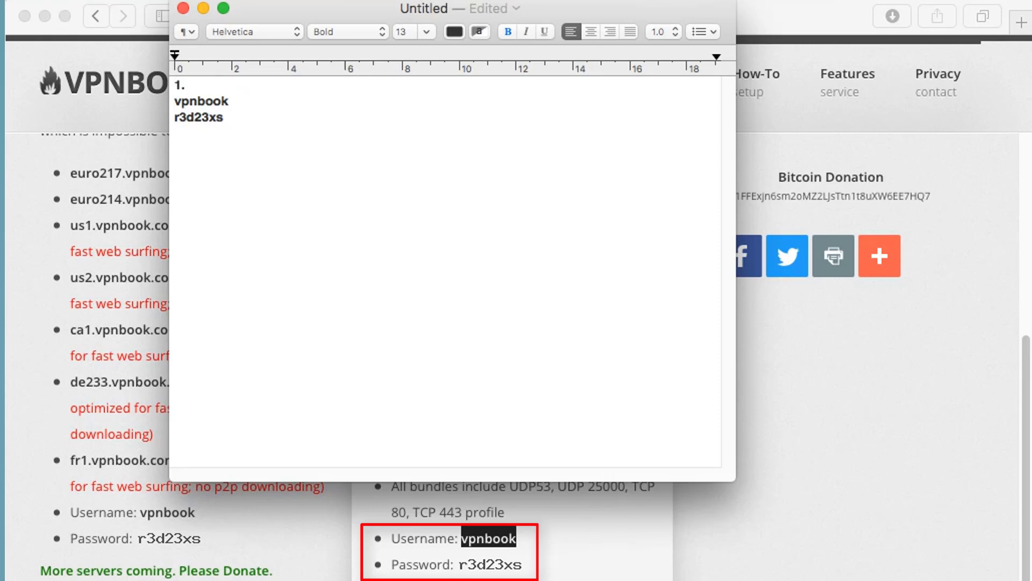
pyautogui.press('Delete')
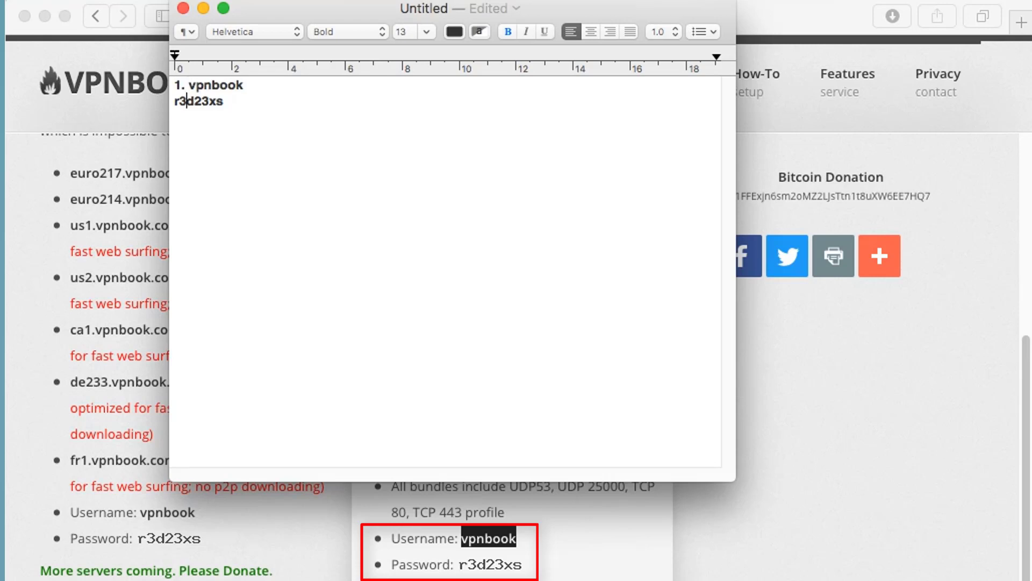
pyautogui.click(223, 101)
pyautogui.click(204, 8)
# - Load freeopenvpn.org and open the USA server's access page
pyautogui.click(563, 15)
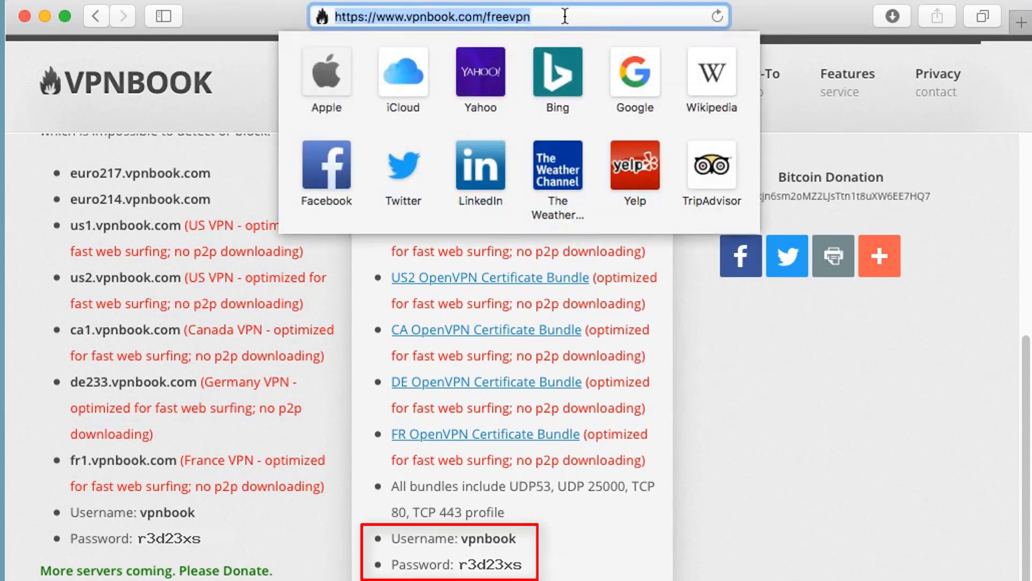
pyautogui.press('BackSpace')
pyautogui.write('free')
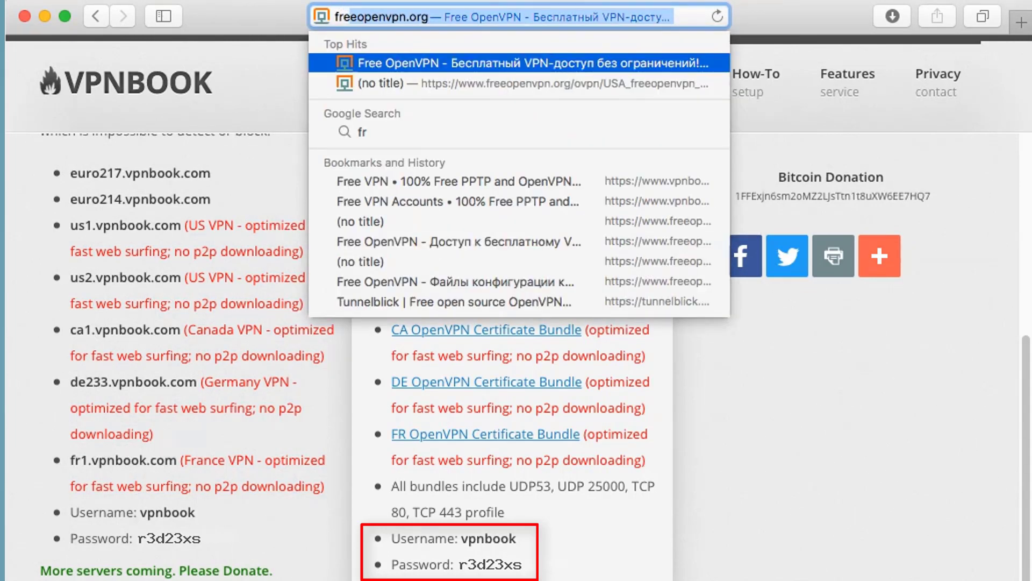
pyautogui.write('openvpn.org/')
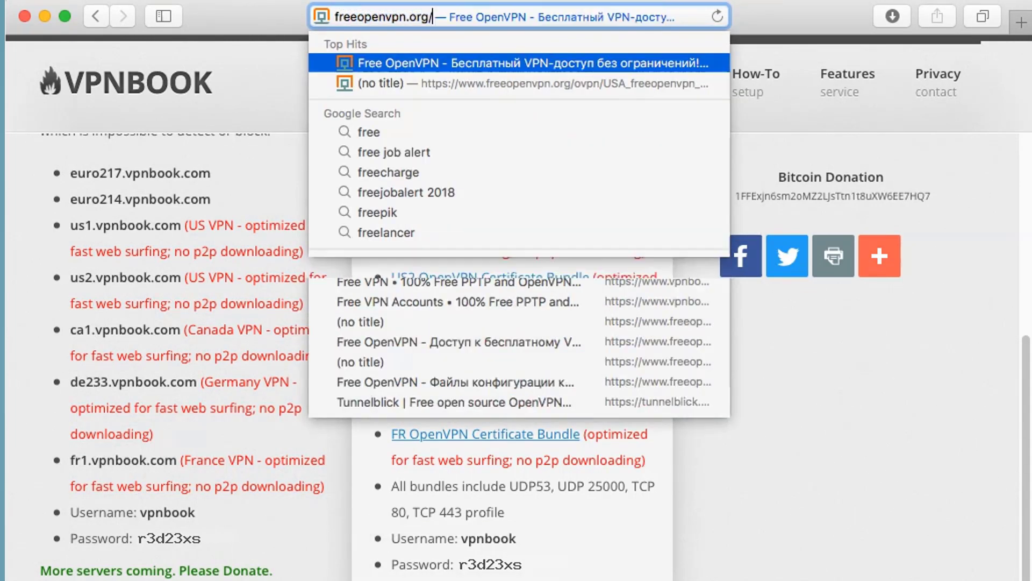
pyautogui.press('Return')
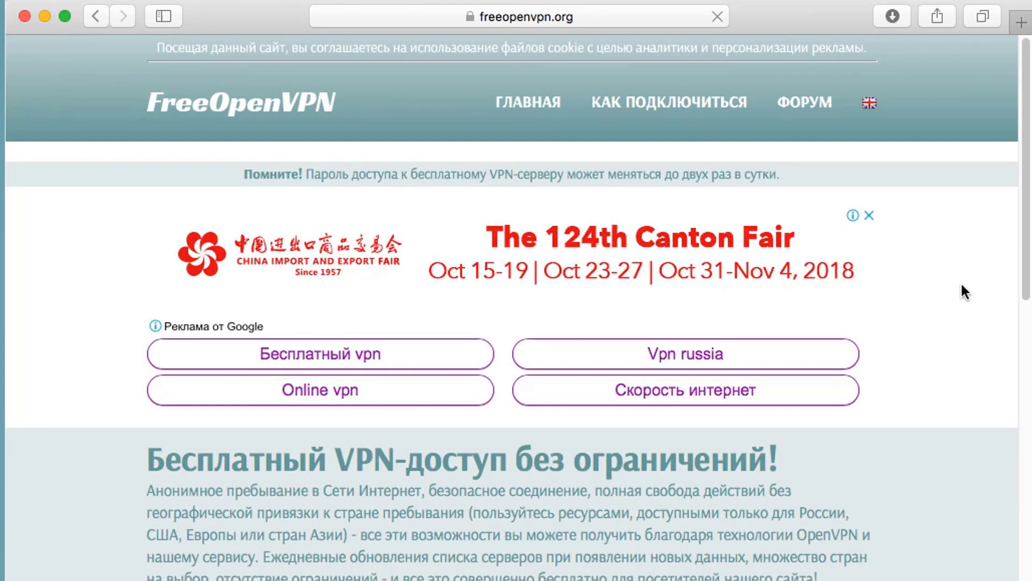
pyautogui.moveTo(1027, 277); pyautogui.dragTo(1022, 482)
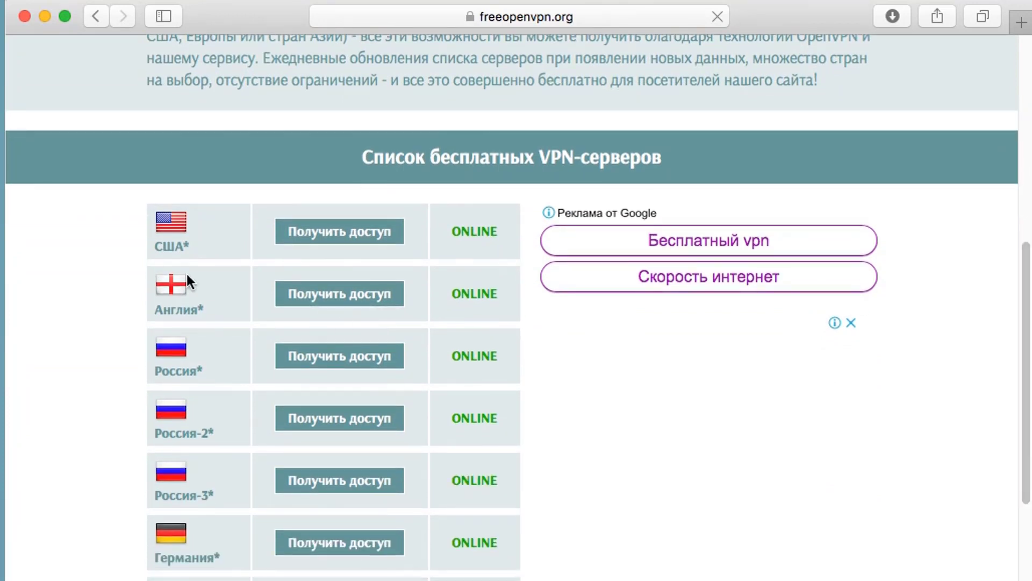
pyautogui.click(330, 231)
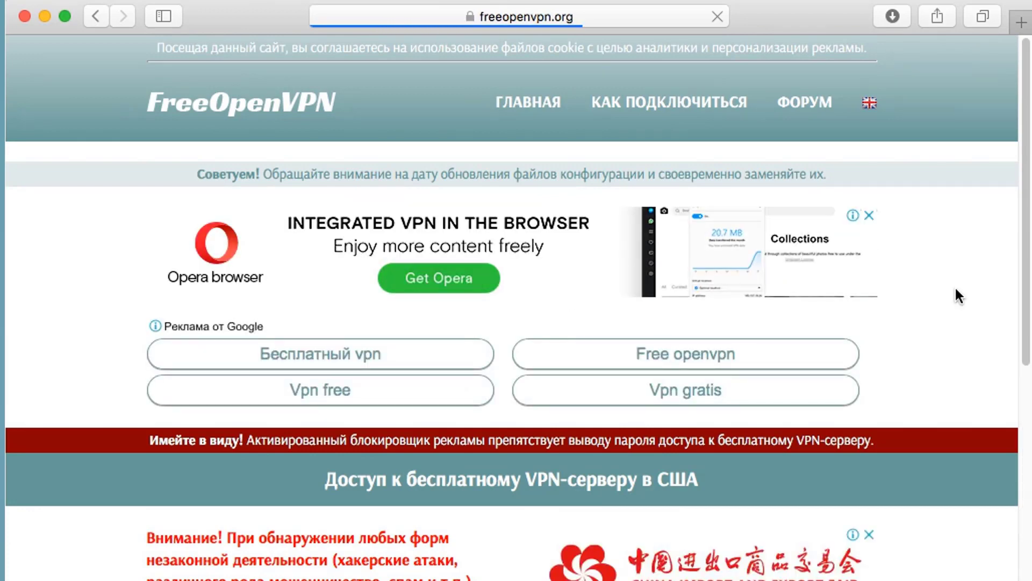
pyautogui.scroll(-5, 1026, 294)
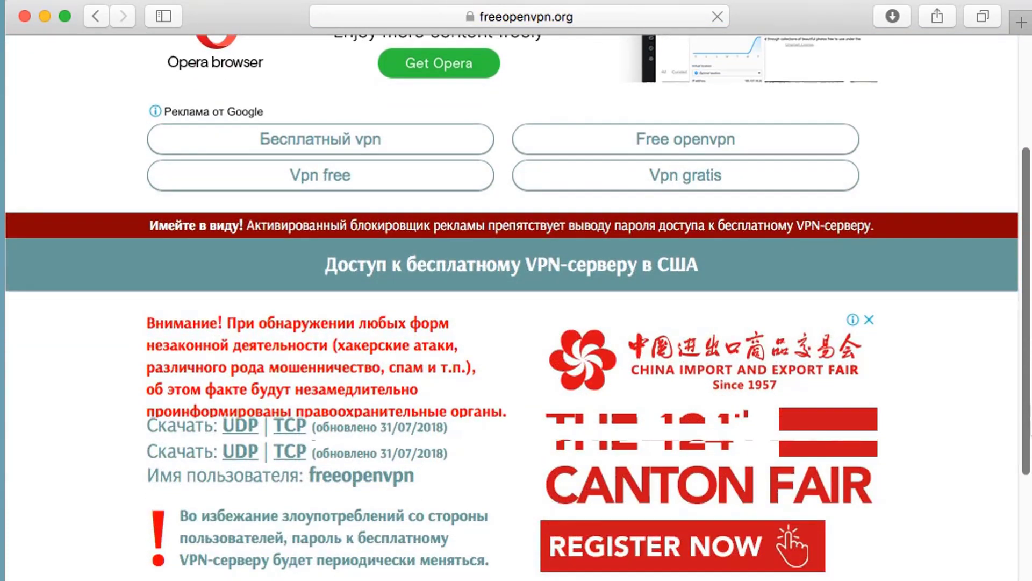
pyautogui.scroll(-5, 303, 309)
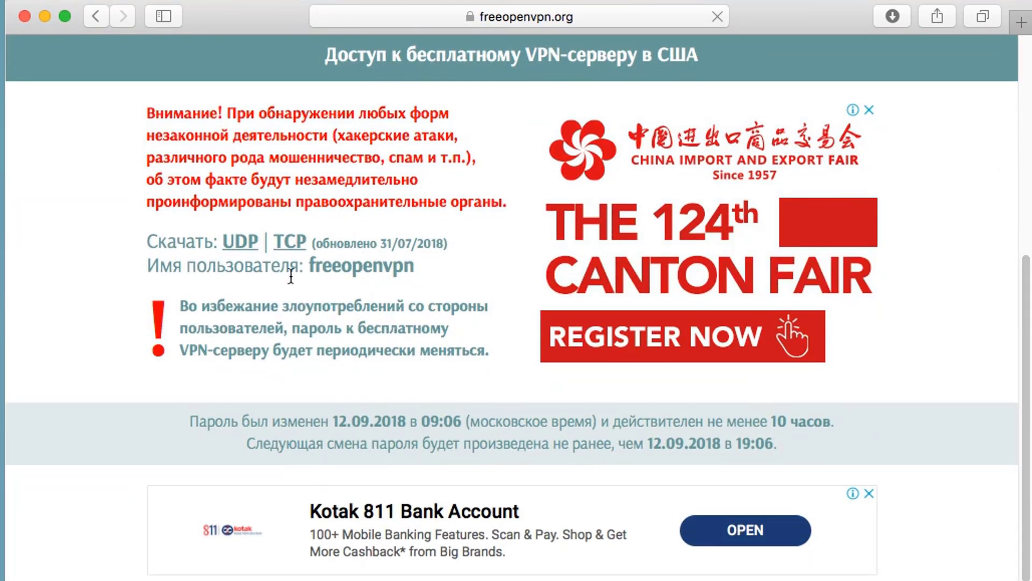
# - Save the USA UDP config as USA_freeopenvpn_udp.ovpn in Documents, replacing the existing file
pyautogui.rightClick(246, 243)
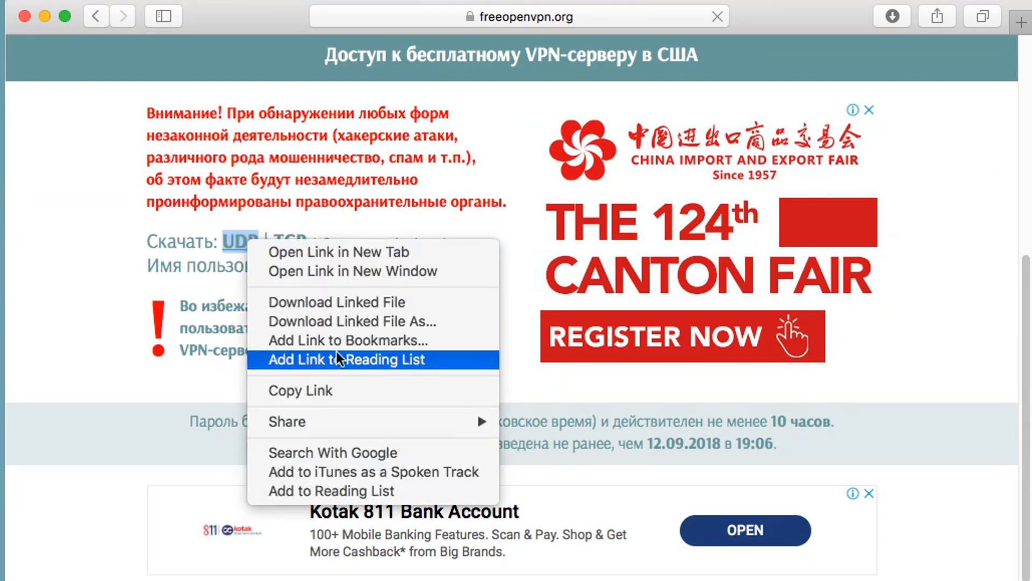
pyautogui.click(338, 325)
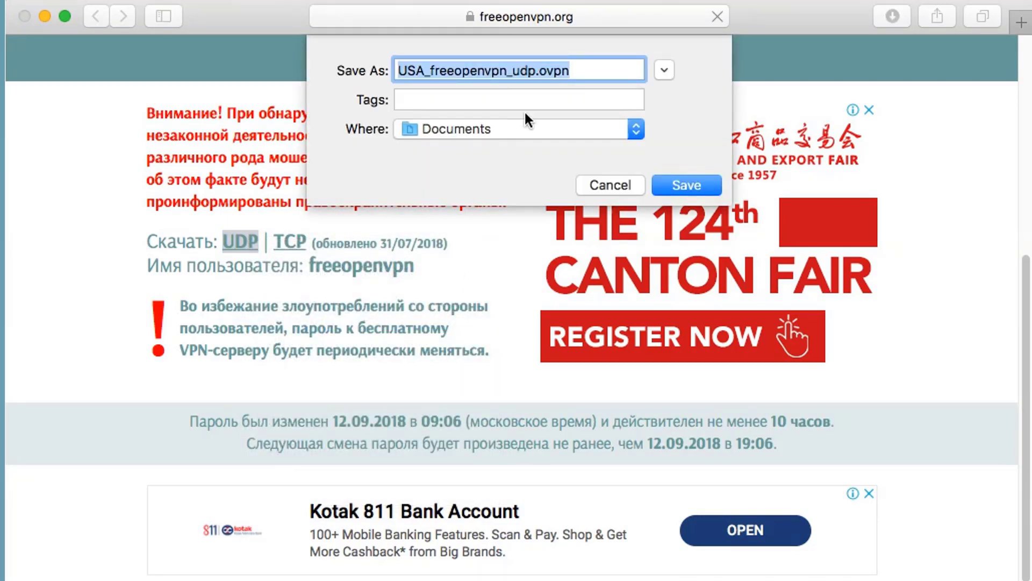
pyautogui.click(686, 185)
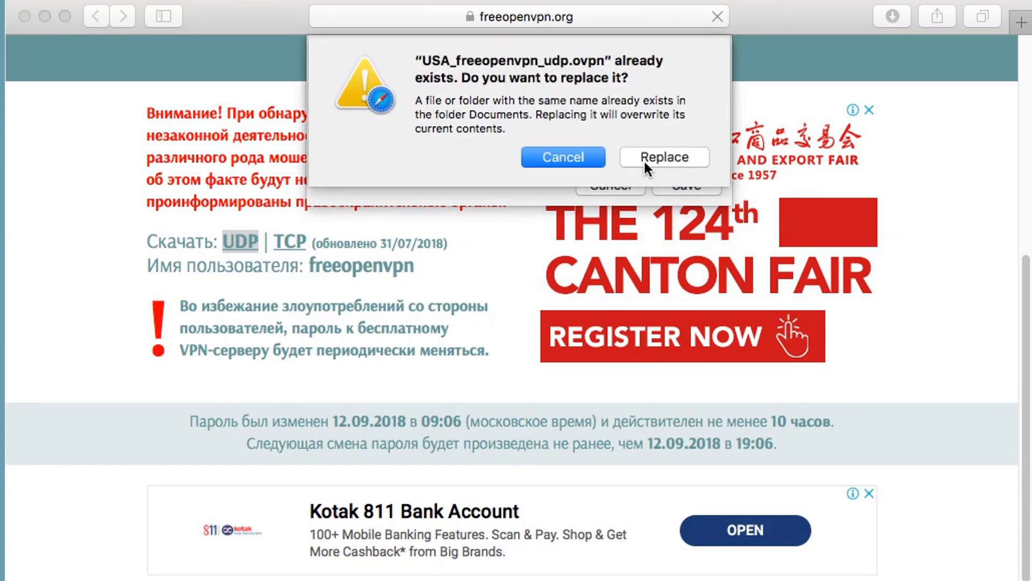
pyautogui.click(648, 157)
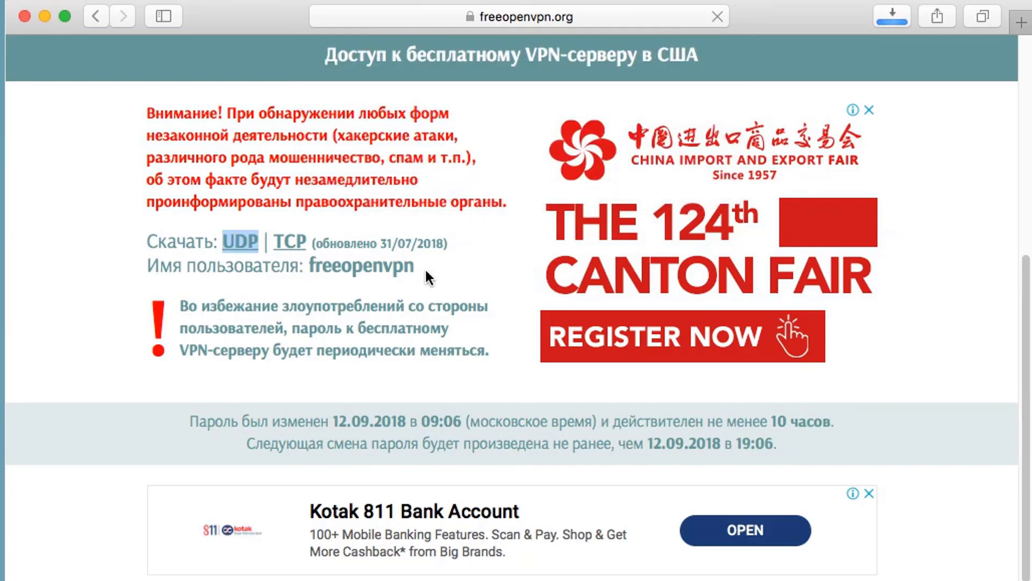
# - Open Russia's access page and save its UDP link as Russia_freeopenvpn_udp.ovpn in Documents
pyautogui.click(98, 14)
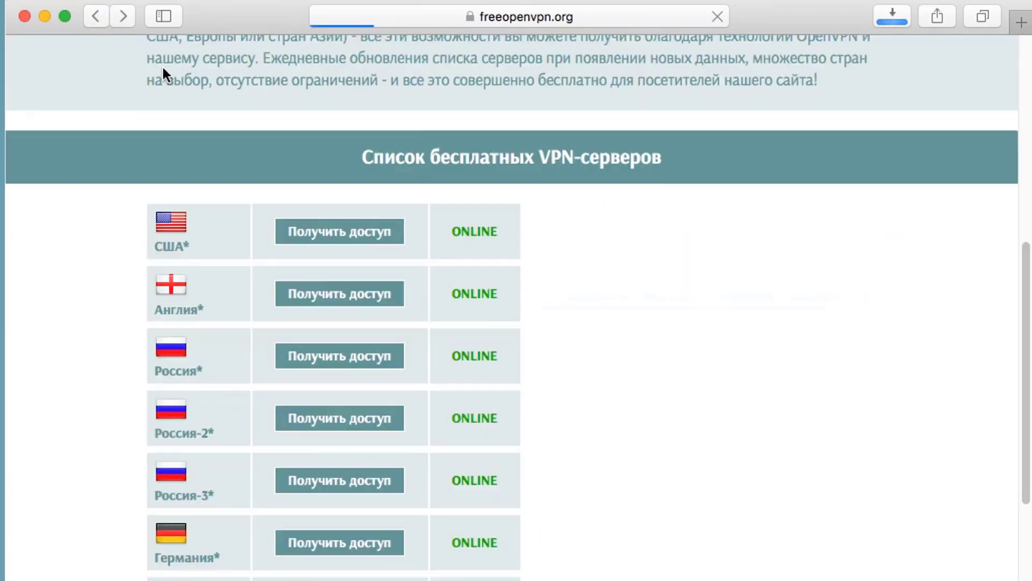
pyautogui.click(329, 300)
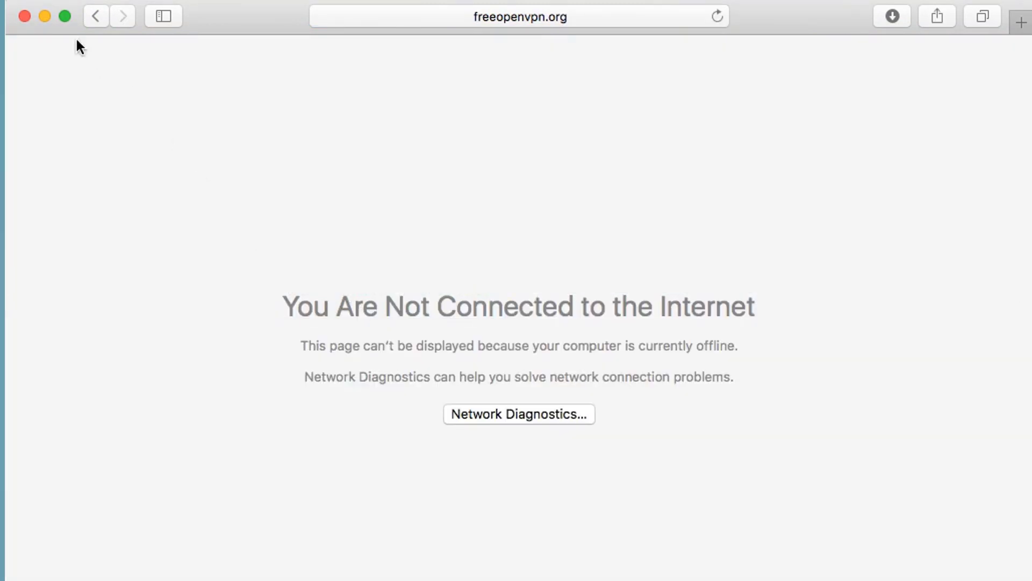
pyautogui.click(94, 16)
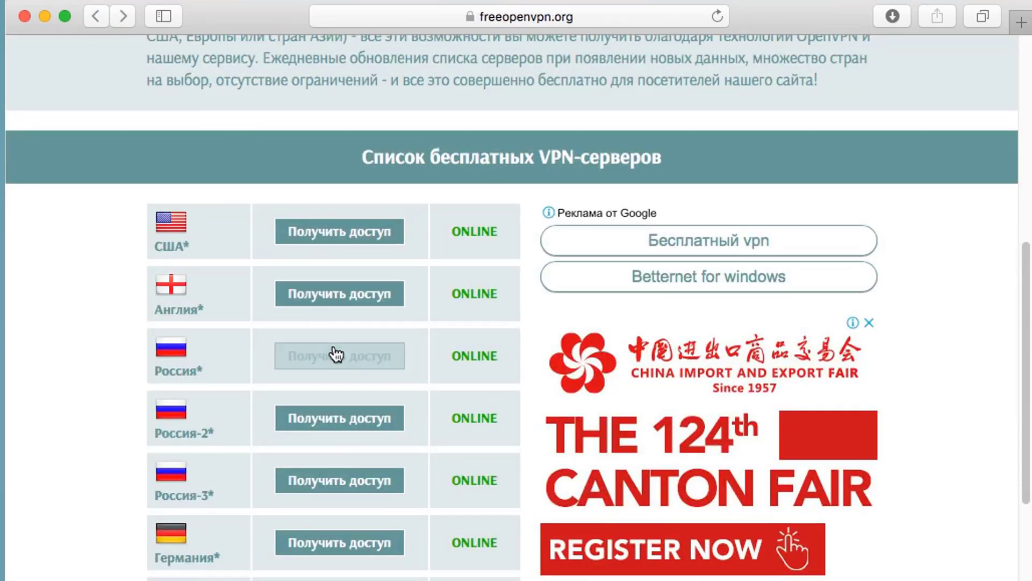
pyautogui.click(334, 357)
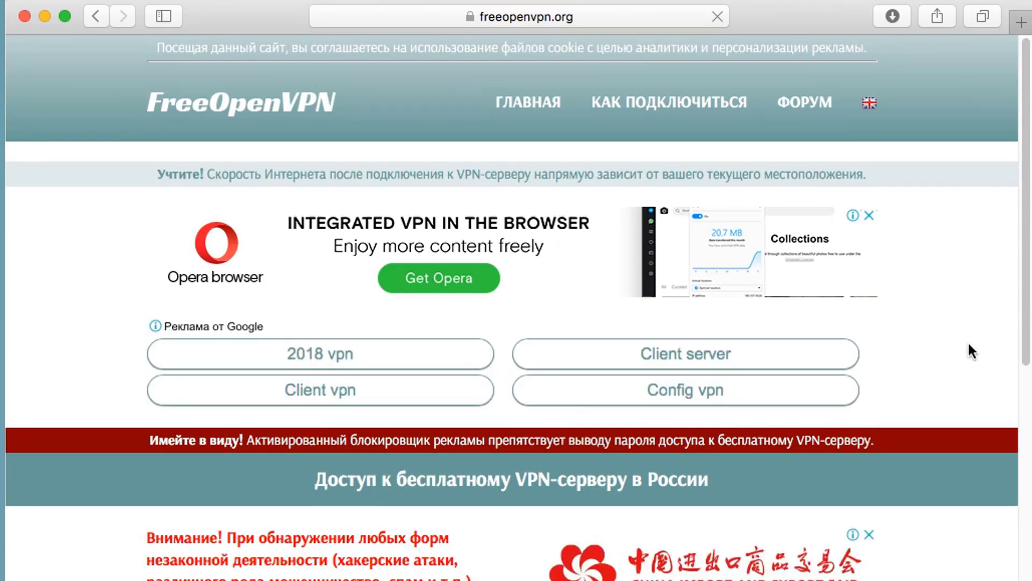
pyautogui.moveTo(1027, 334); pyautogui.dragTo(1026, 450)
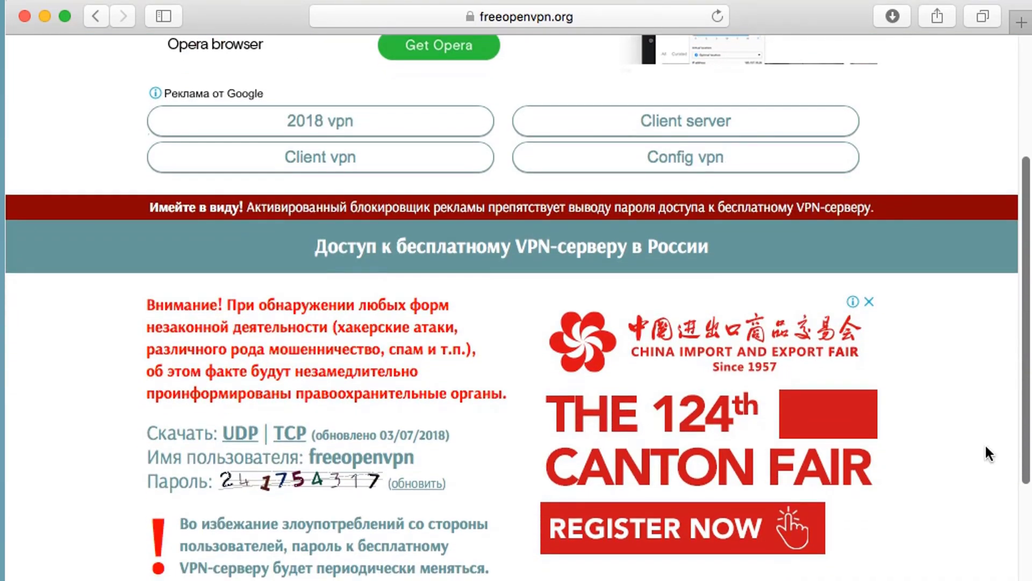
pyautogui.rightClick(239, 432)
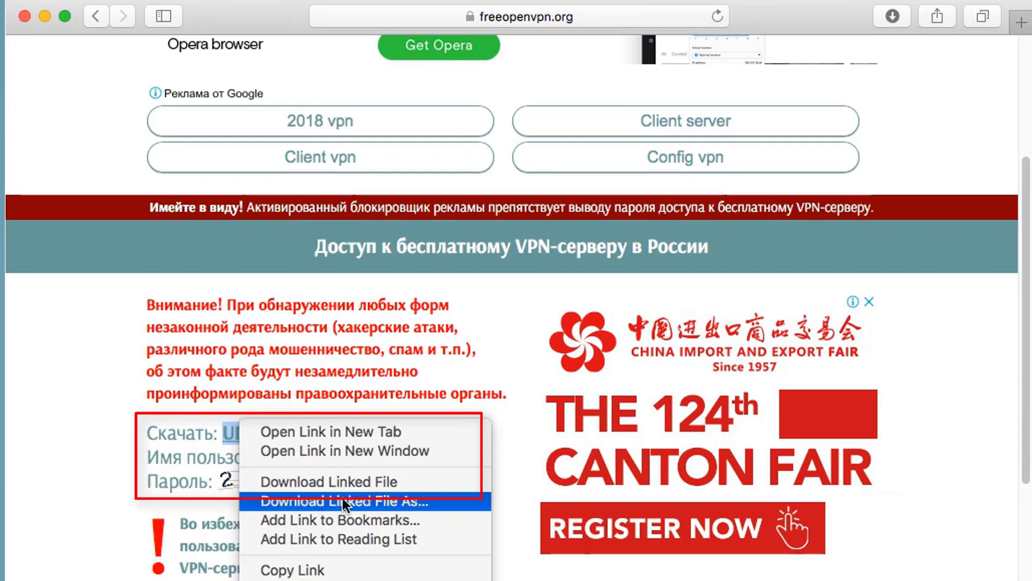
pyautogui.click(343, 500)
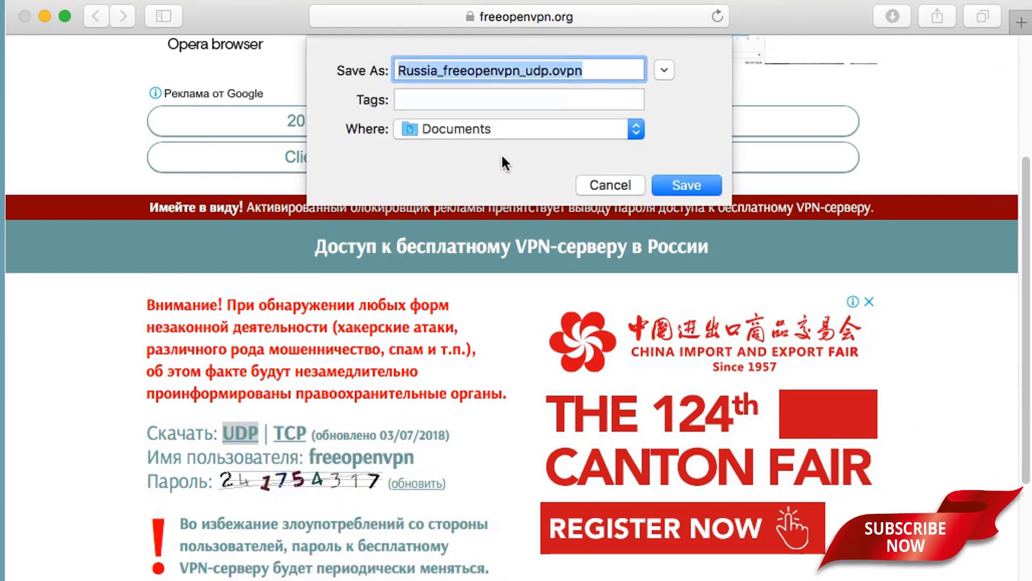
pyautogui.click(679, 186)
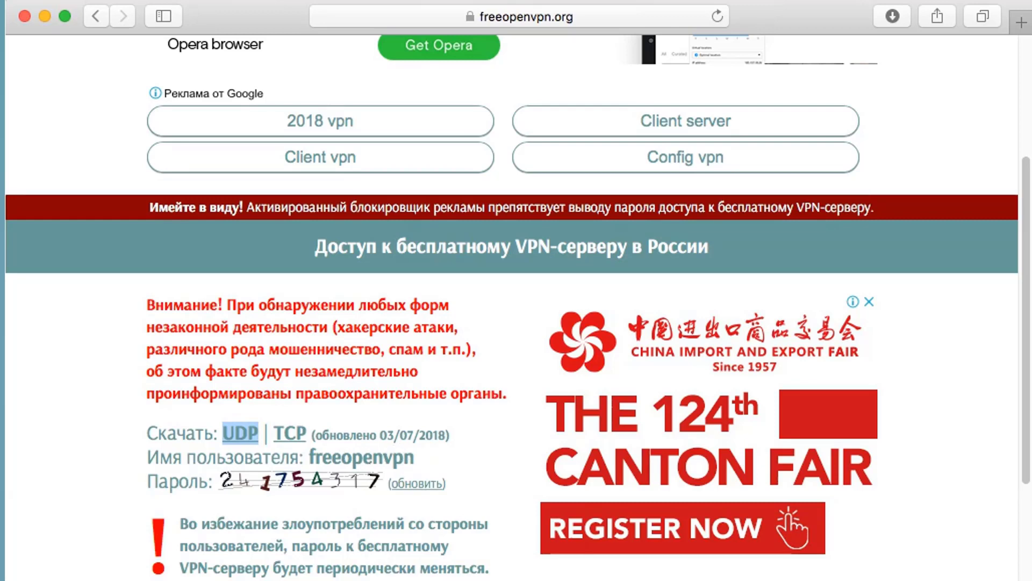
# - Add the freeopenvpn username and its password under entry 2 in the notes
pyautogui.press('super+Tab')
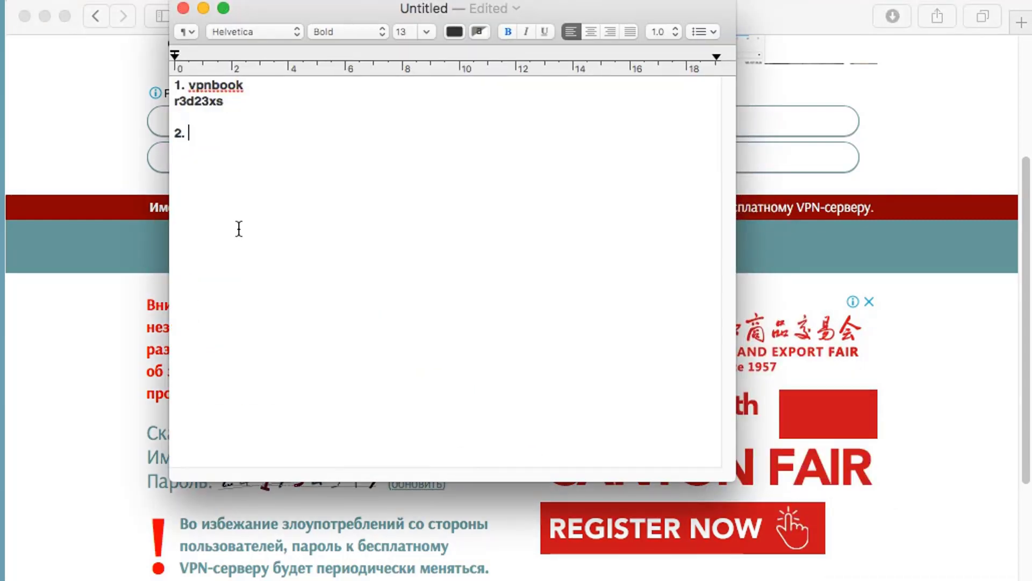
pyautogui.write('freeope')
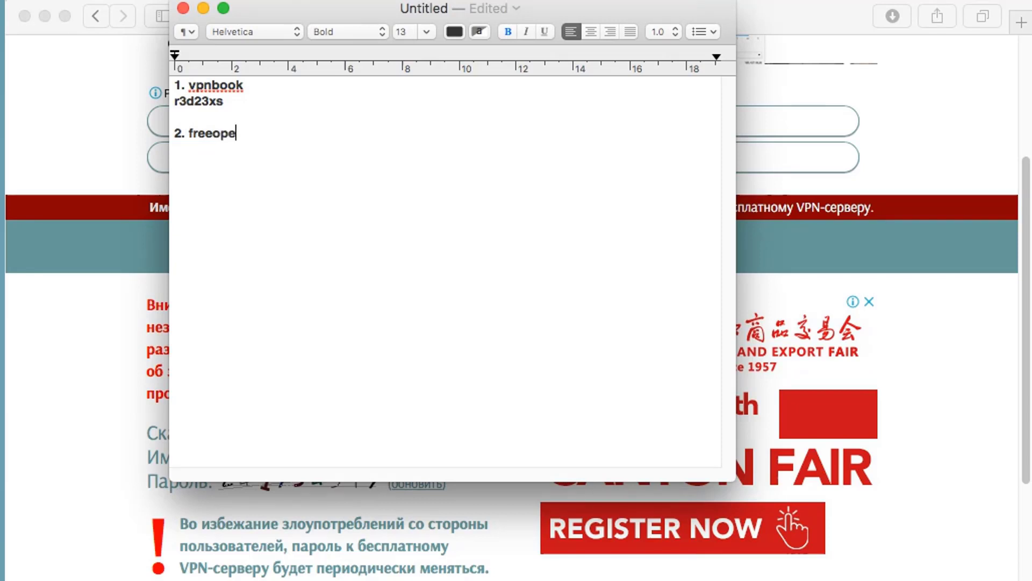
pyautogui.write('nvpn')
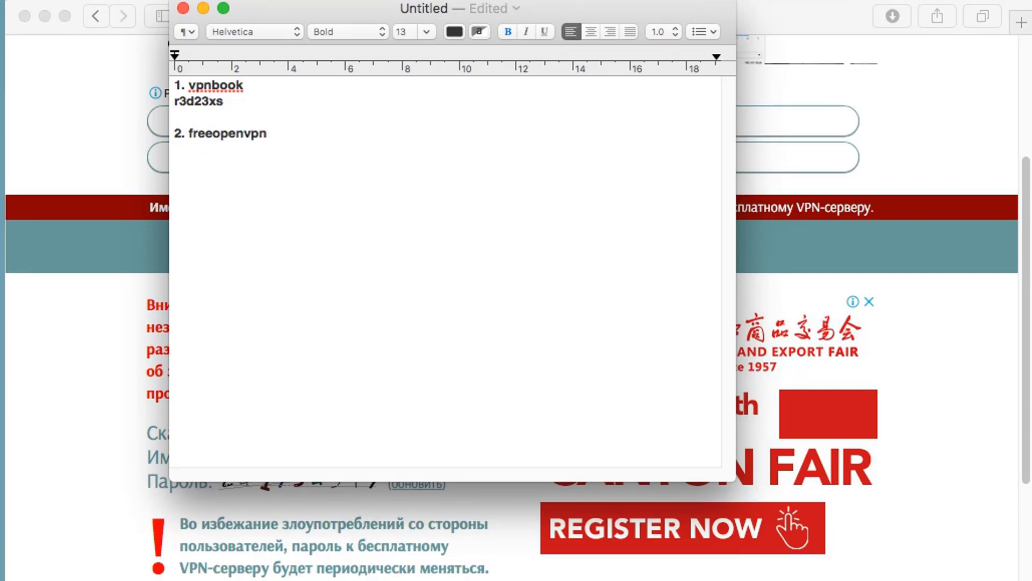
pyautogui.press('Return')
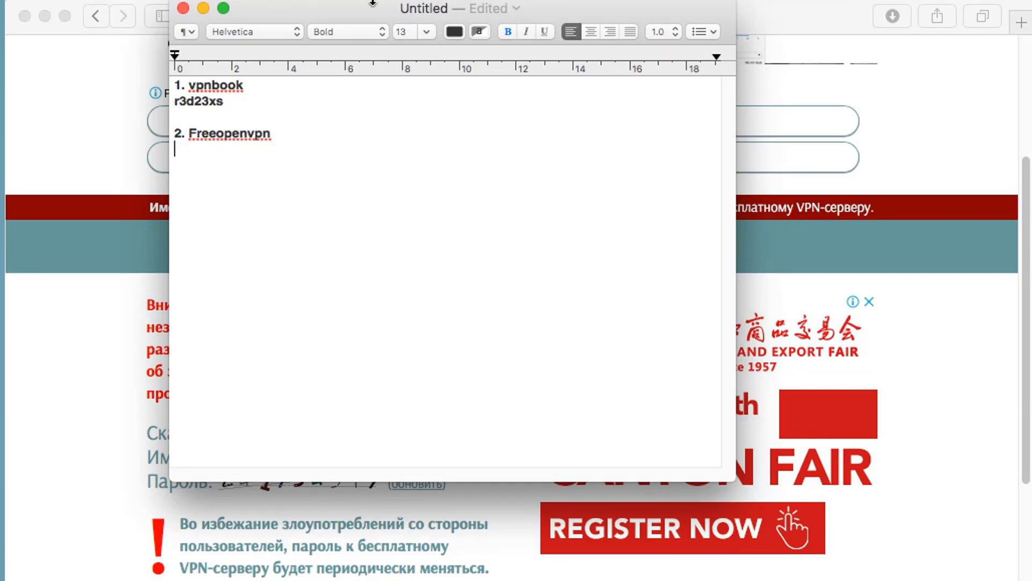
pyautogui.moveTo(380, 7); pyautogui.dragTo(610, 46)
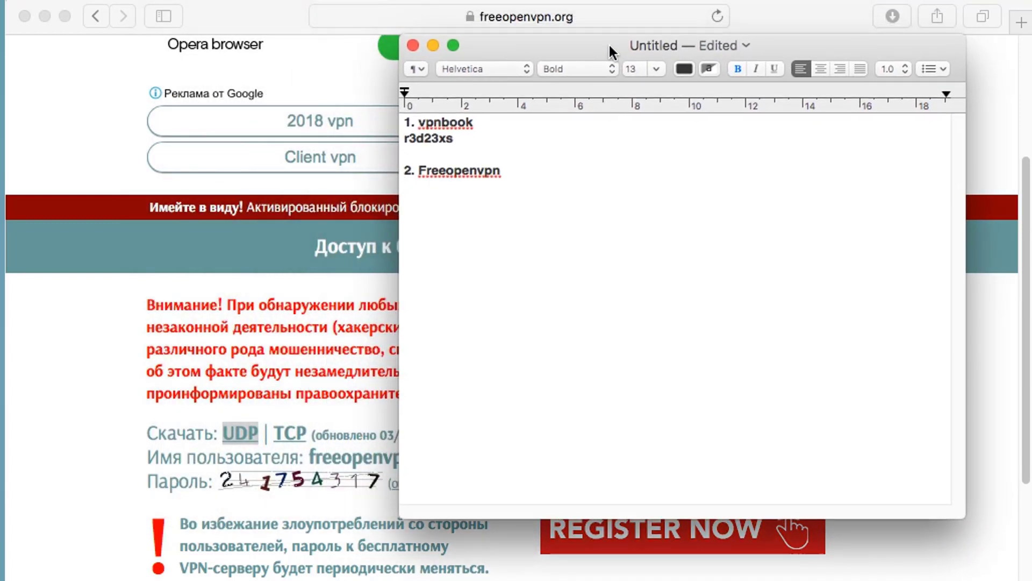
pyautogui.click(478, 216)
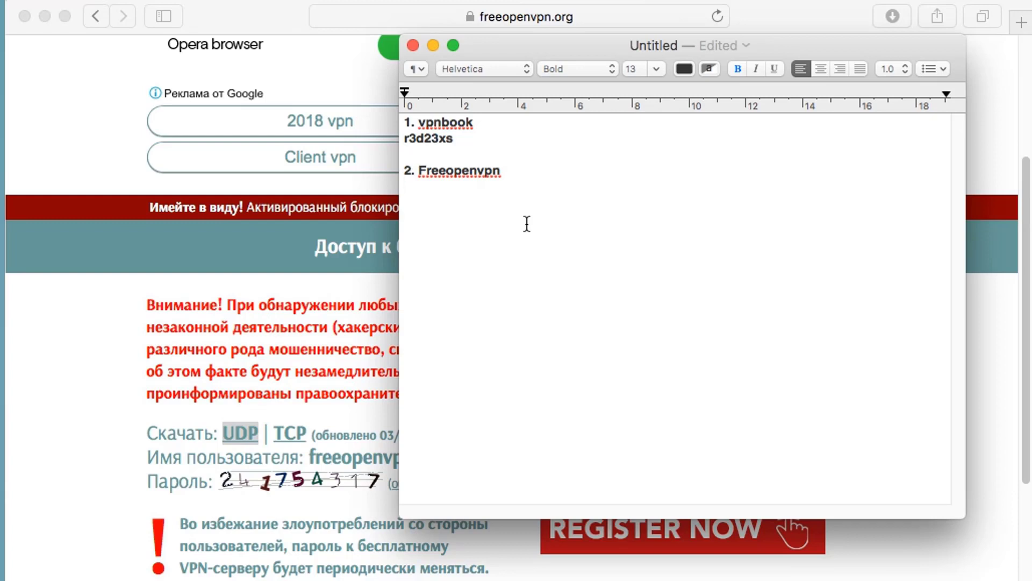
pyautogui.write('241754317')
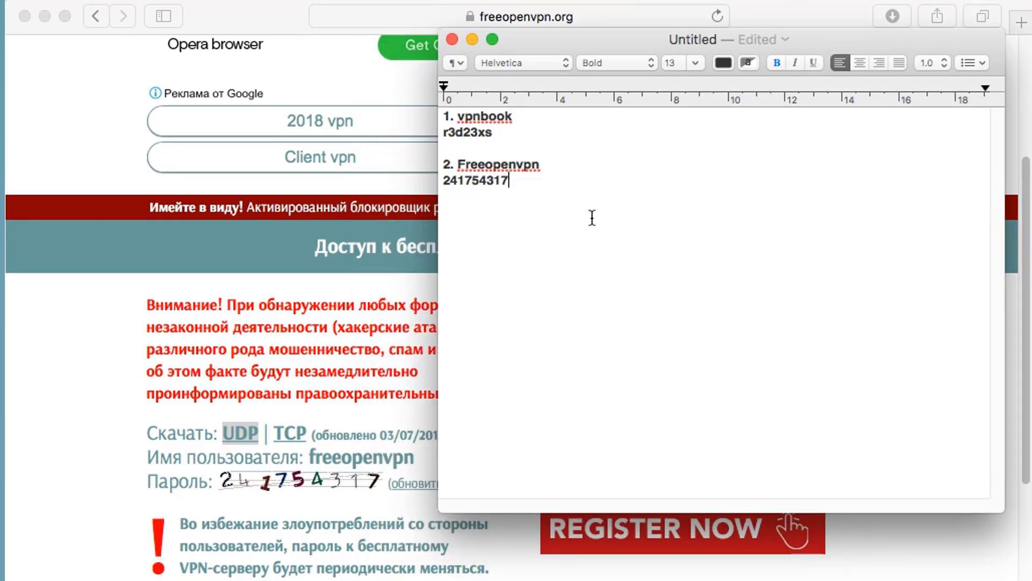
# - Head entry 2 as 'Russia', with the username on its own line
pyautogui.press('Up')
pyautogui.press('Up')
pyautogui.hotkey('alt', 'Left')
pyautogui.press('Return')
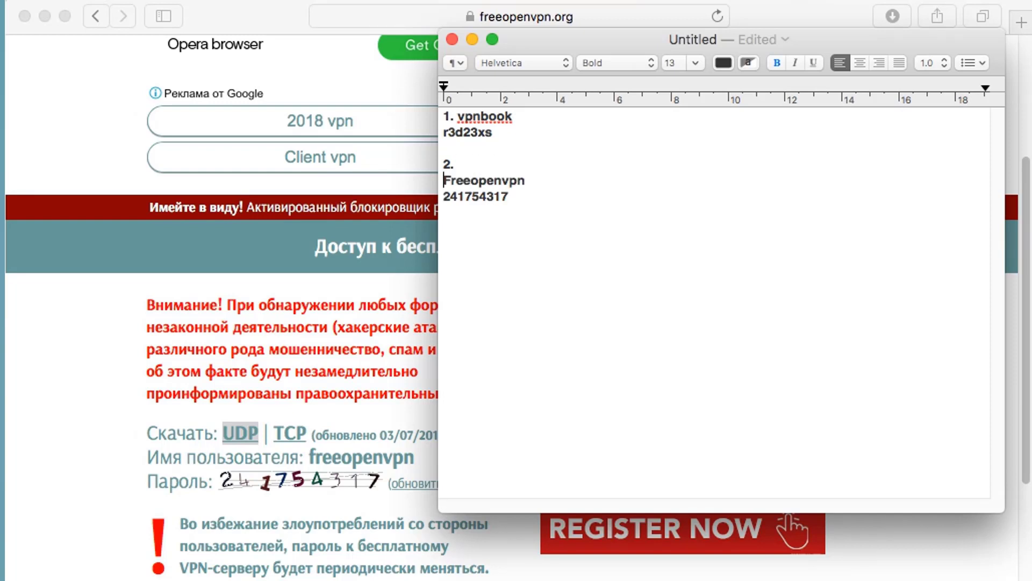
pyautogui.press('Right')
pyautogui.press('Right')
pyautogui.press('BackSpace')
pyautogui.write('Rissia')
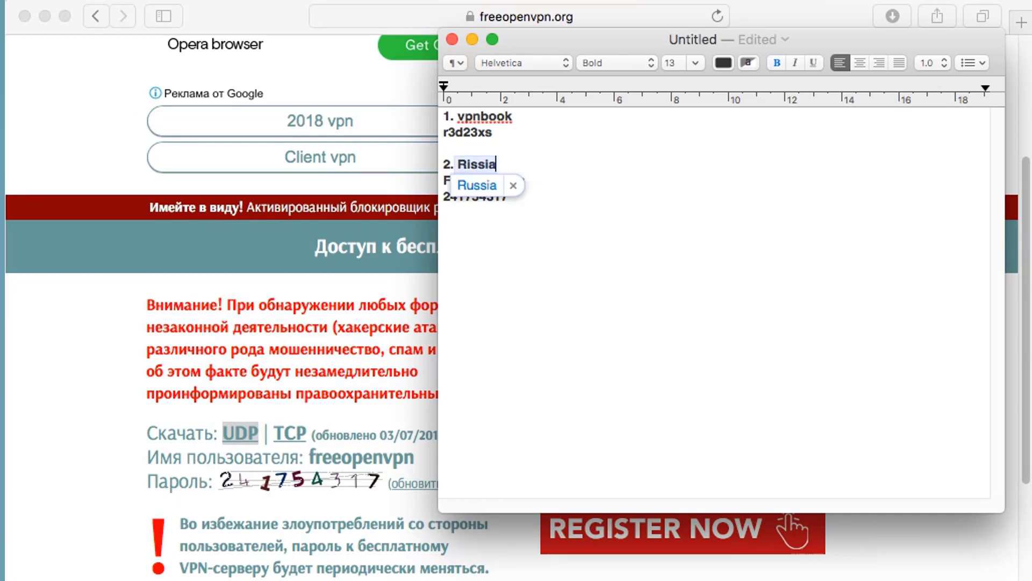
pyautogui.click(488, 189)
pyautogui.click(527, 195)
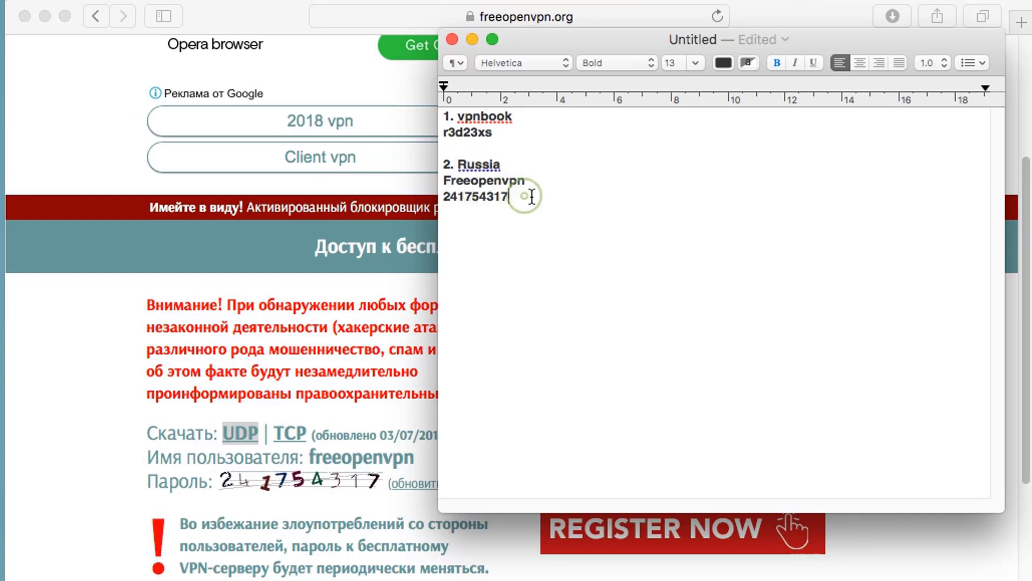
# - Start entry '3. USA' below the Russia credentials
pyautogui.press('Return')
pyautogui.press('Return')
pyautogui.write('3')
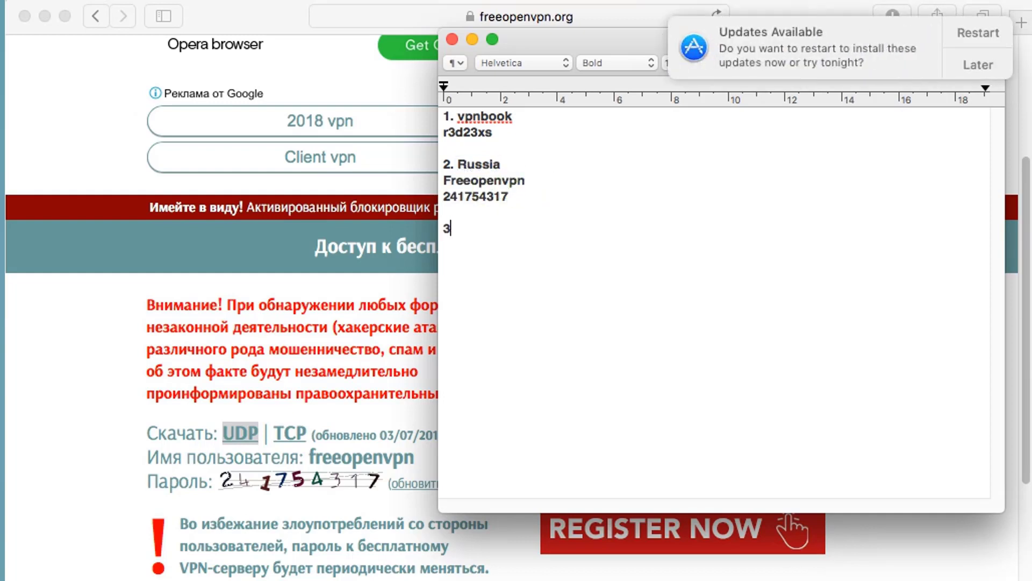
pyautogui.write('. USA')
pyautogui.press('Return')
# - Postpone the system updates with Try in an Hour and decline automatic updates
pyautogui.click(977, 64)
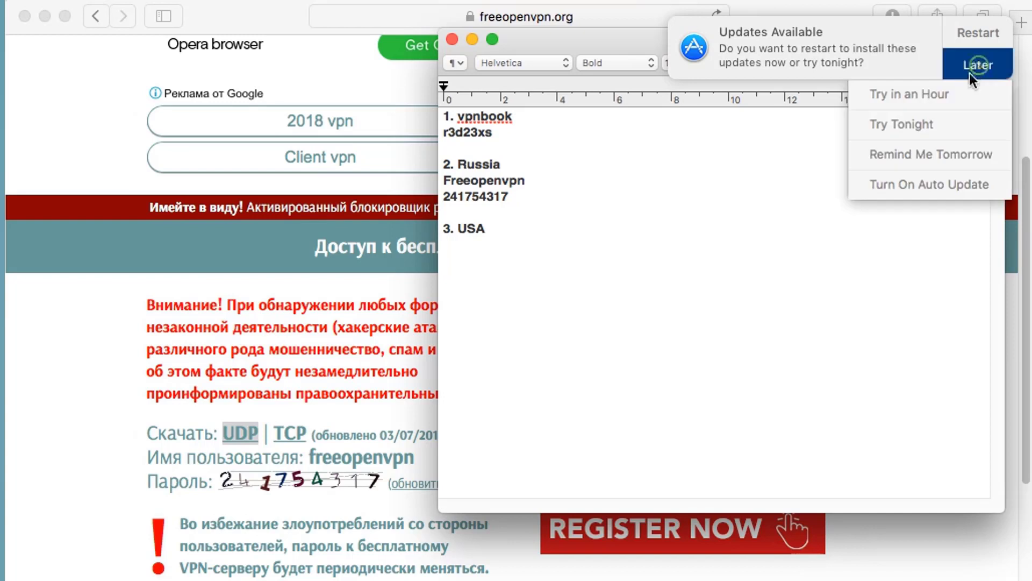
pyautogui.click(913, 102)
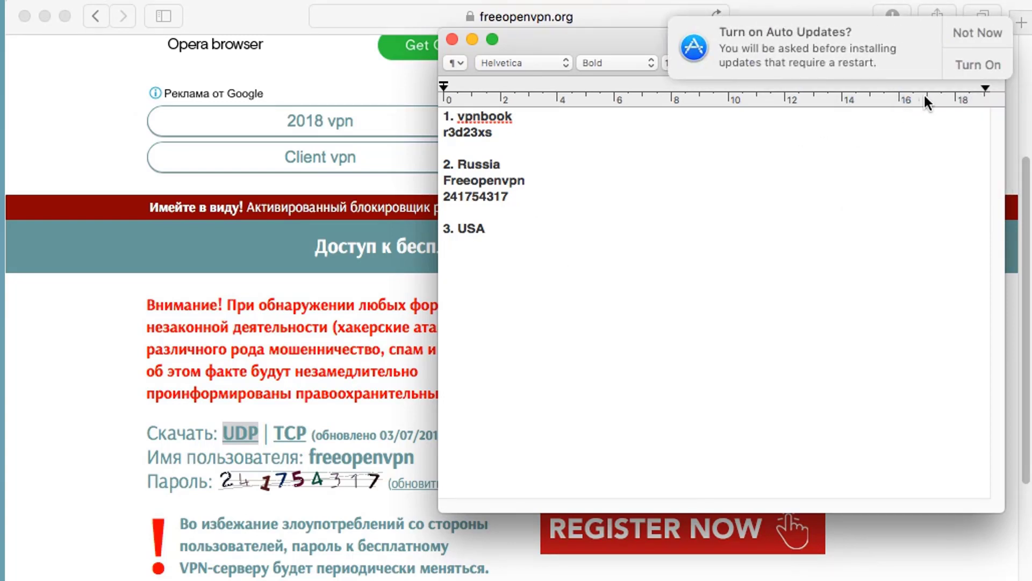
pyautogui.click(978, 34)
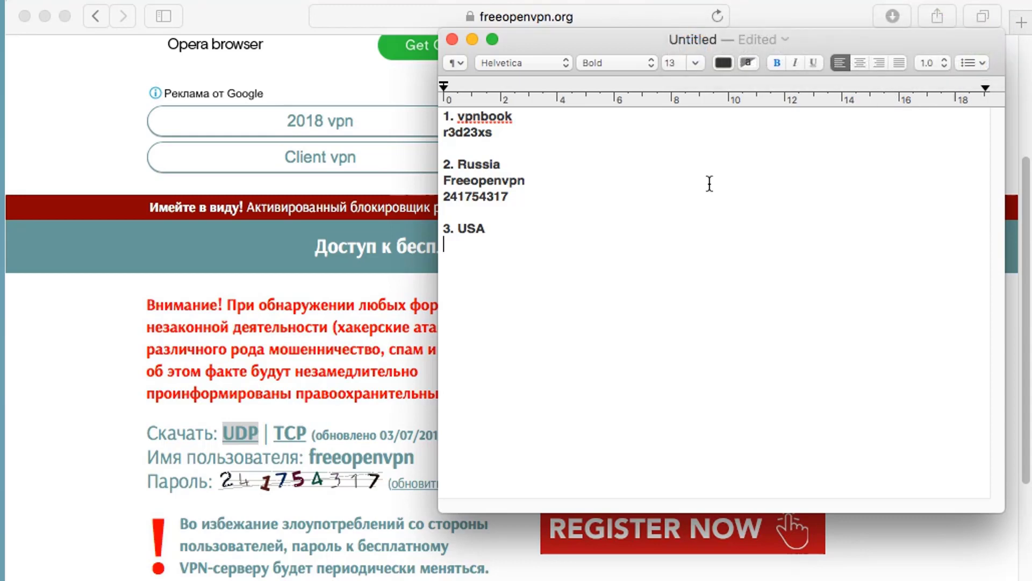
# - In Safari, open the USA free server's access details page
pyautogui.click(91, 313)
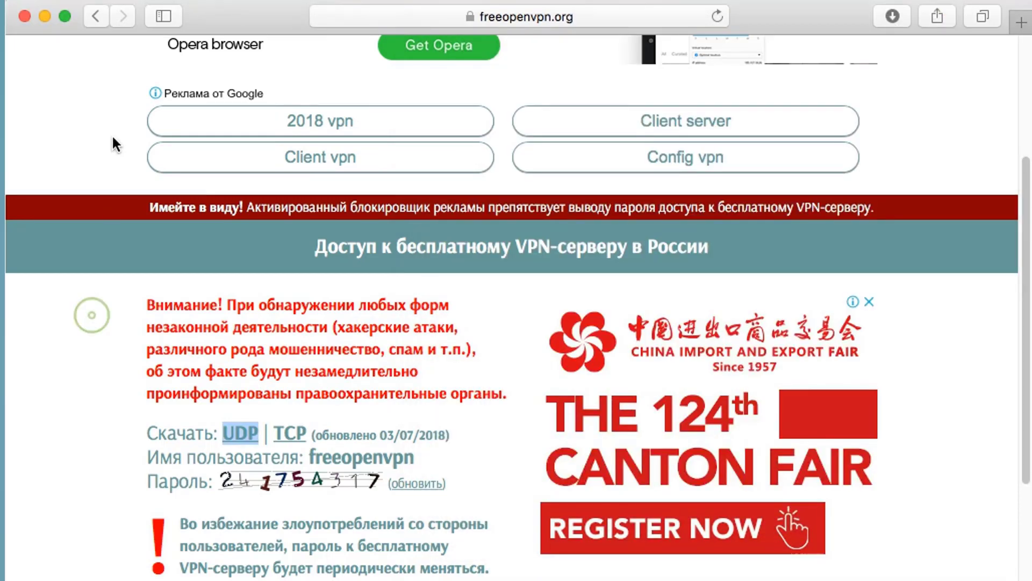
pyautogui.click(97, 17)
pyautogui.click(331, 231)
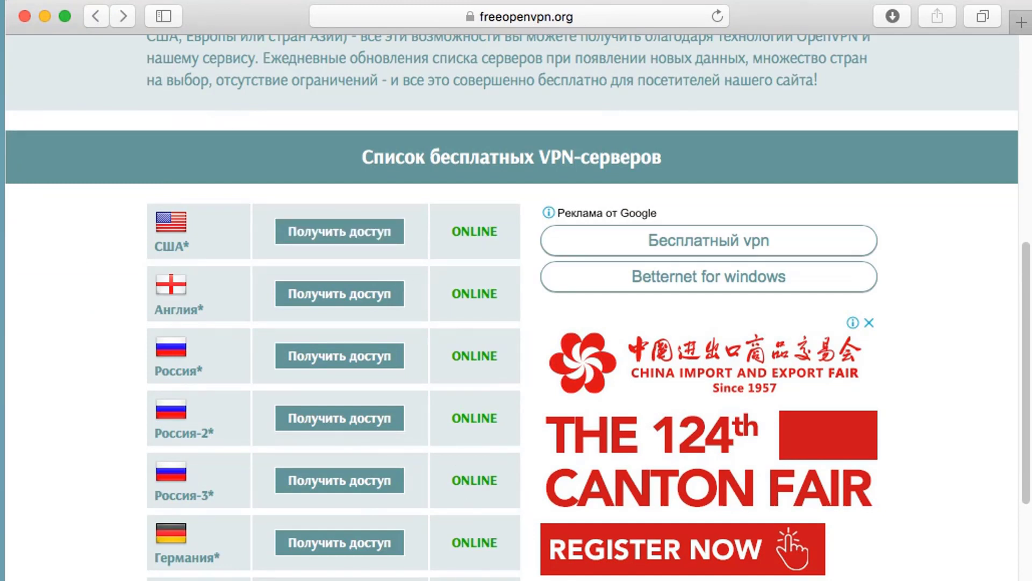
pyautogui.click(341, 241)
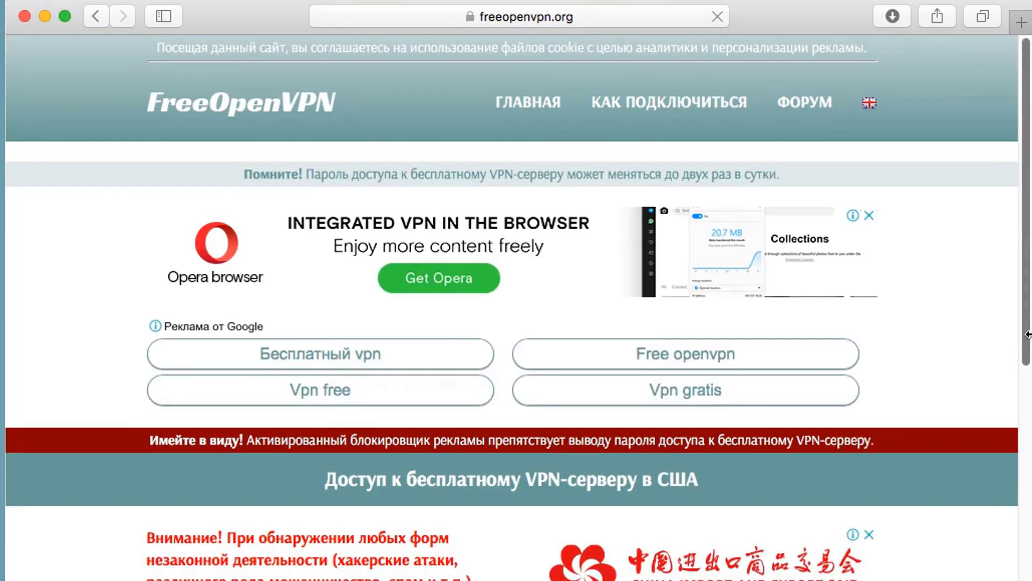
pyautogui.scroll(-5, 1028, 338)
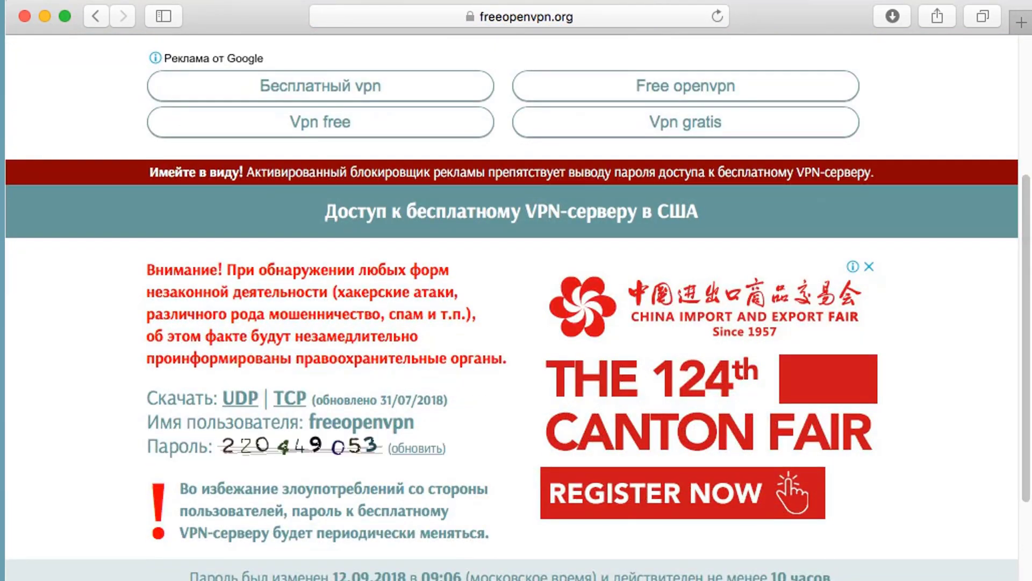
# - Type the USA server's password under entry 3, refreshing the password image to read it
pyautogui.press('super+Tab')
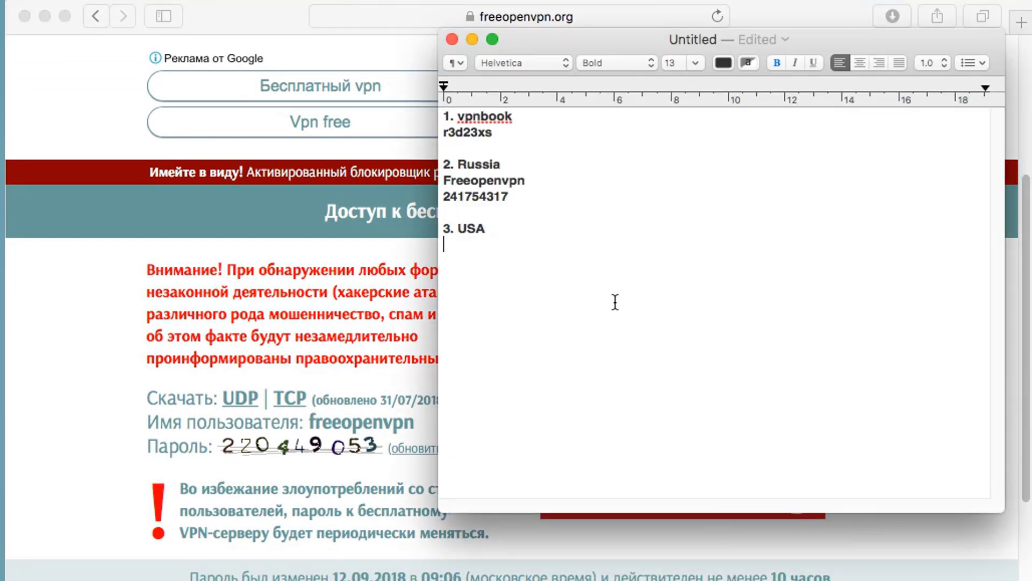
pyautogui.write('2')
pyautogui.write('z0')
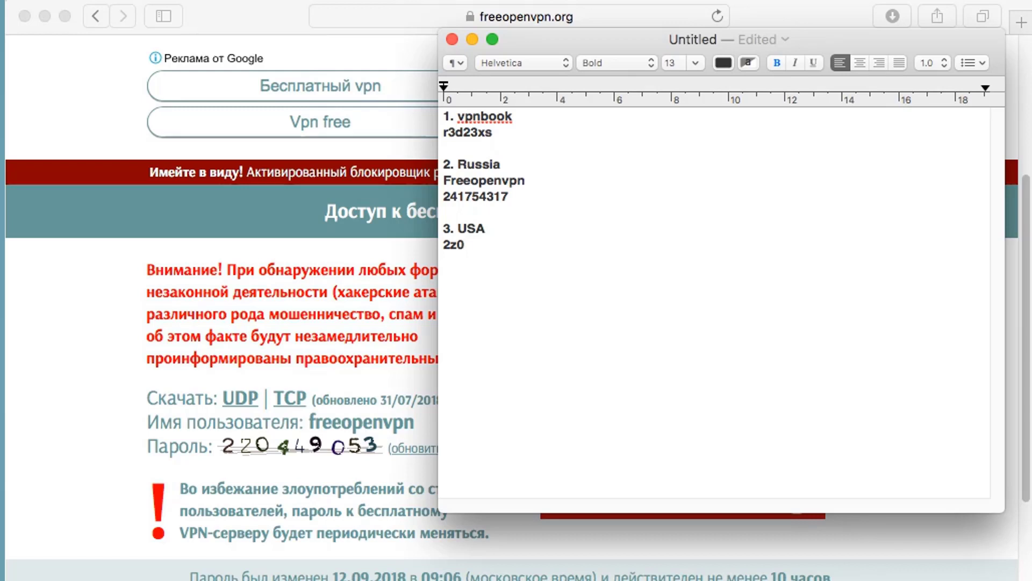
pyautogui.write('44')
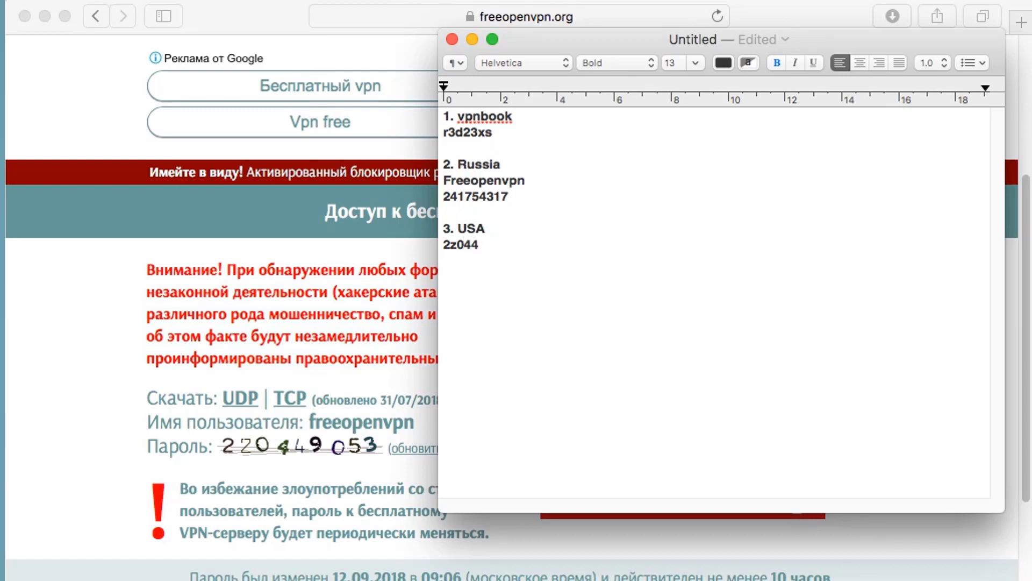
pyautogui.write('9053')
pyautogui.click(368, 472)
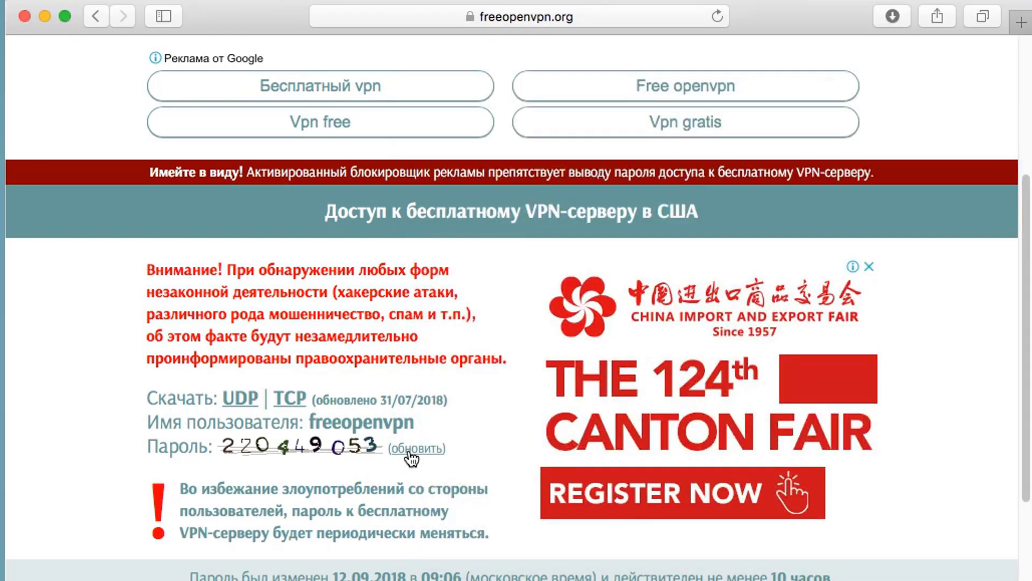
pyautogui.click(411, 456)
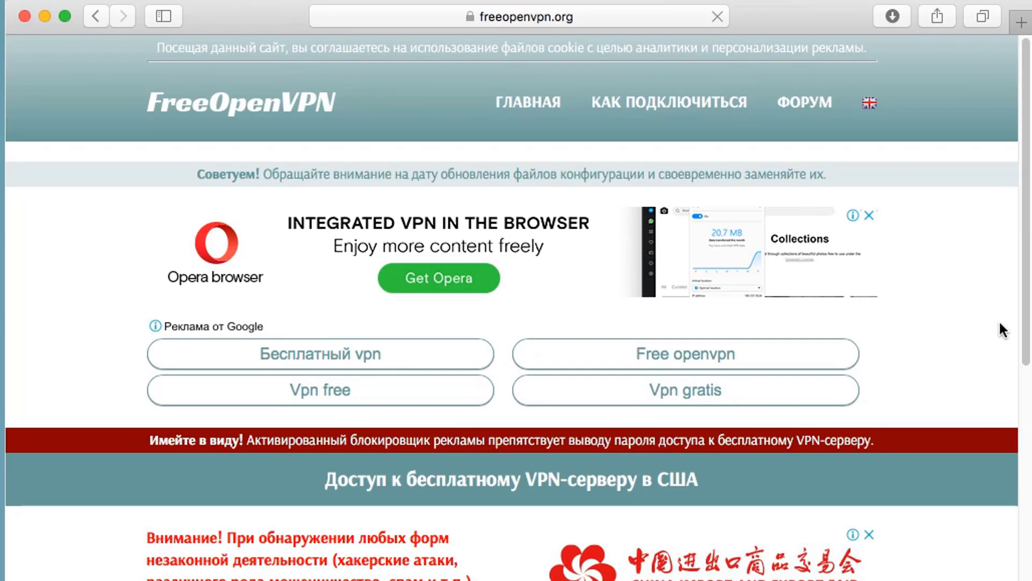
pyautogui.moveTo(1025, 338); pyautogui.dragTo(1023, 488)
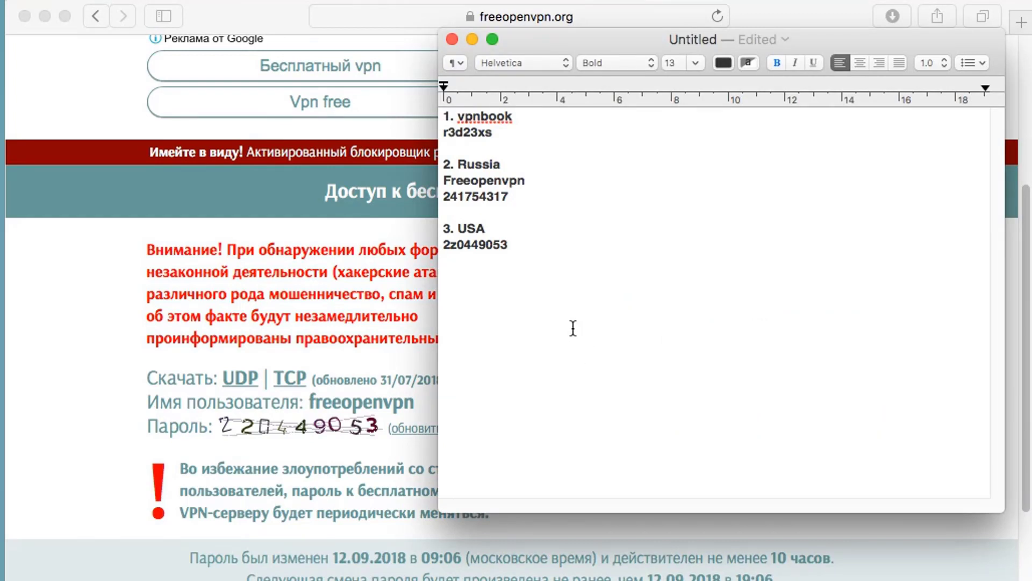
# - Correct the USA password's leading characters and start entry 4
pyautogui.press('Left')
pyautogui.press('Left')
pyautogui.press('BackSpace')
pyautogui.press('BackSpace')
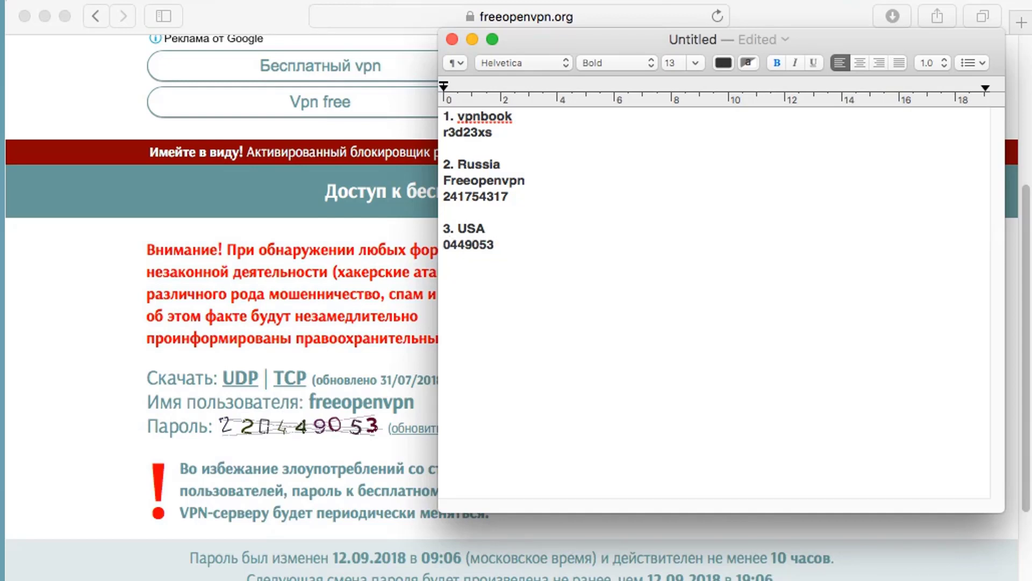
pyautogui.write('Z2')
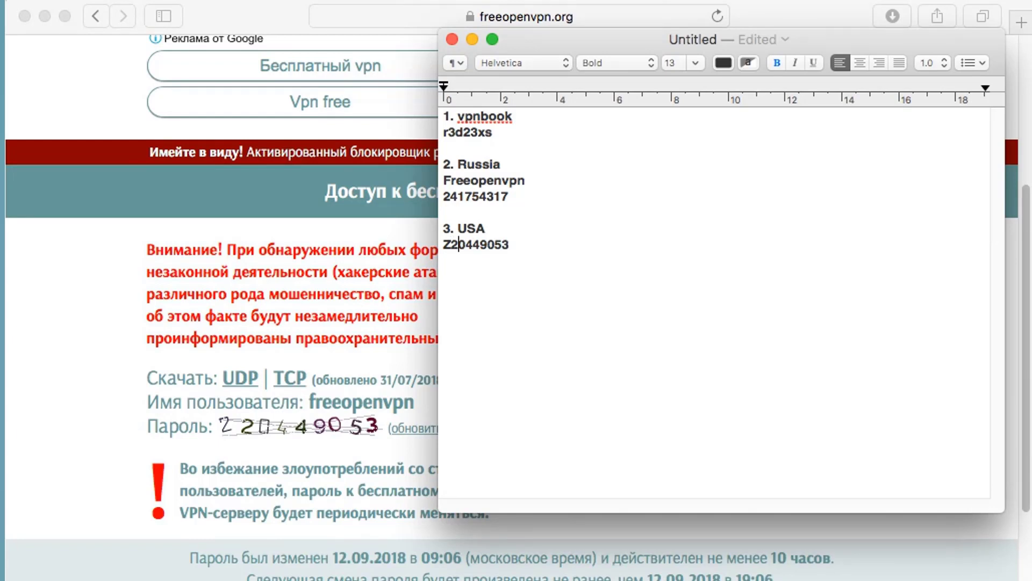
pyautogui.click(531, 251)
pyautogui.press('Return')
# - Load the vpngate.net server list from the address bar suggestion
pyautogui.click(392, 17)
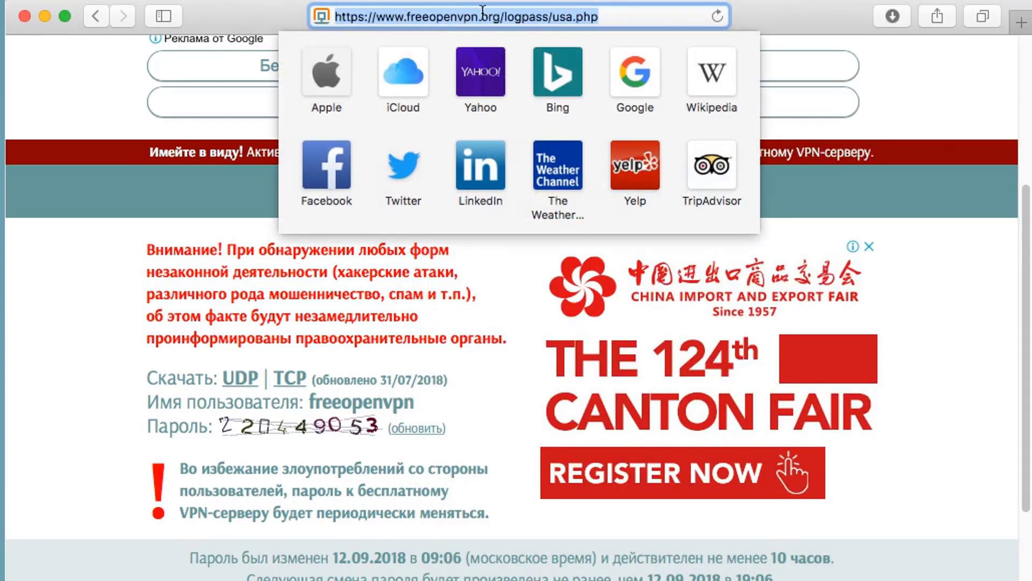
pyautogui.write('vpn')
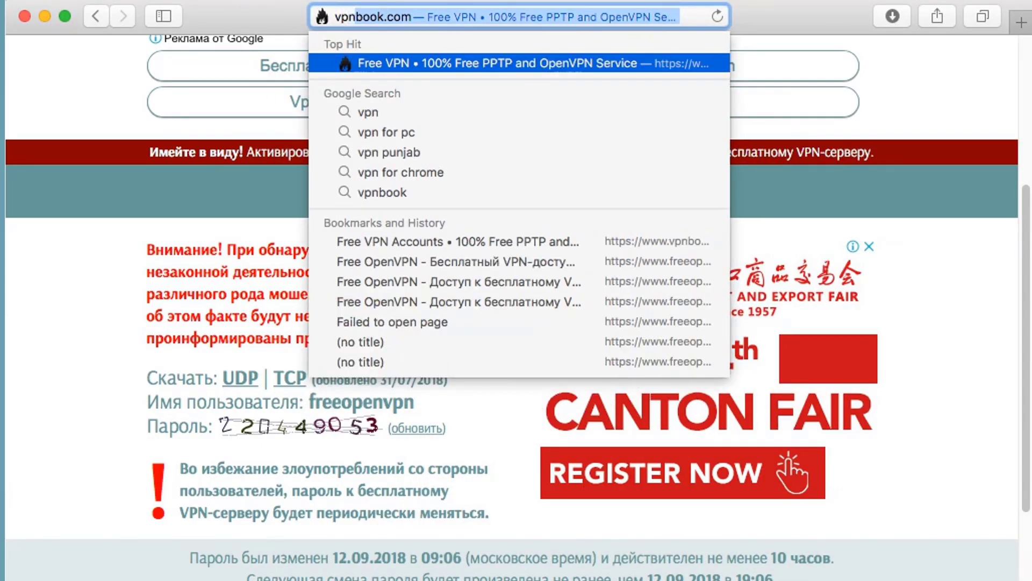
pyautogui.write('gate')
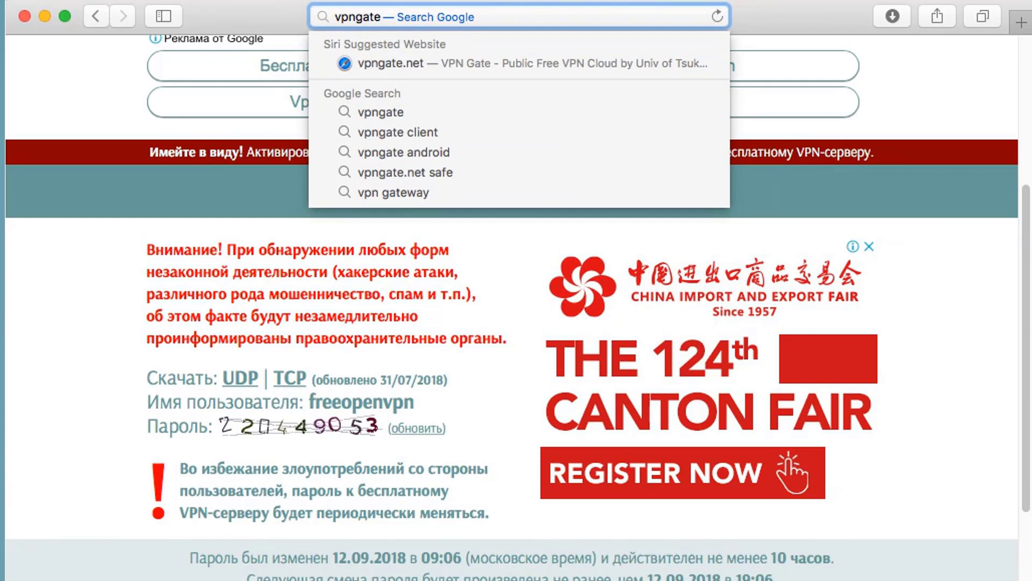
pyautogui.press('Down')
pyautogui.press('Return')
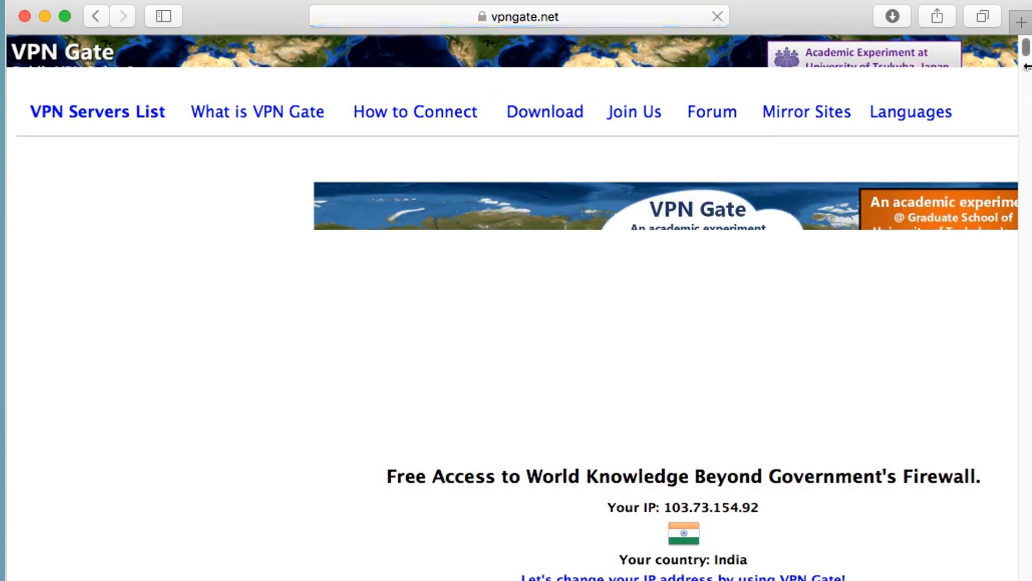
pyautogui.moveTo(1026, 53); pyautogui.dragTo(1027, 75)
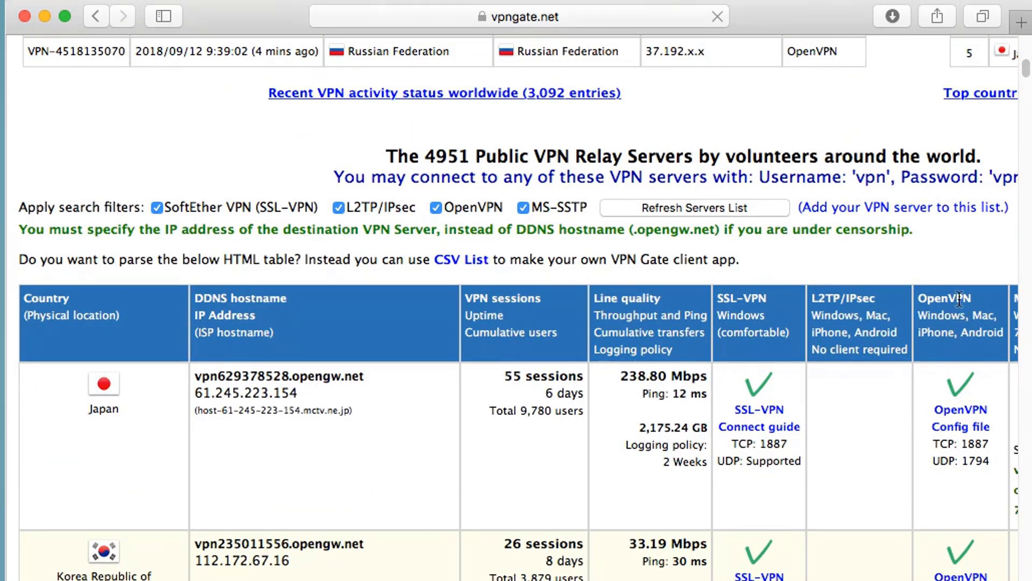
# - Open the Japan server's OpenVPN config page and download the UDP 1794 .ovpn file
pyautogui.click(949, 415)
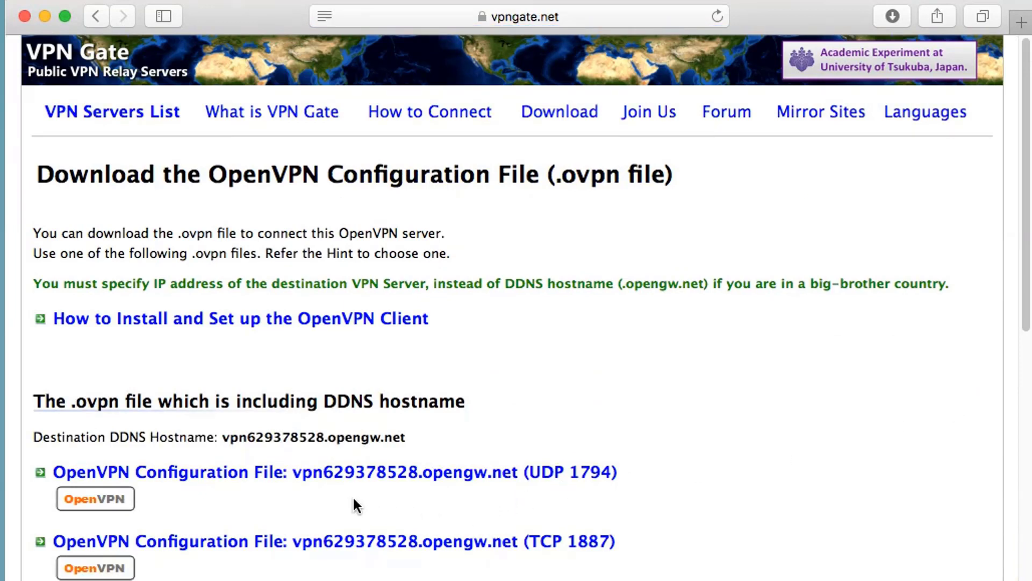
pyautogui.click(336, 473)
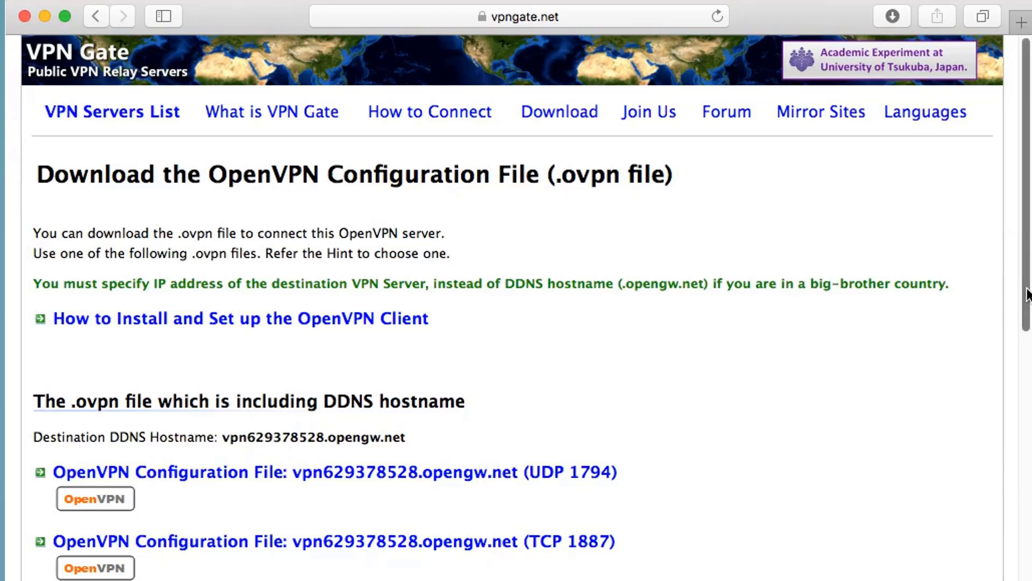
pyautogui.moveTo(1027, 295); pyautogui.dragTo(999, 272)
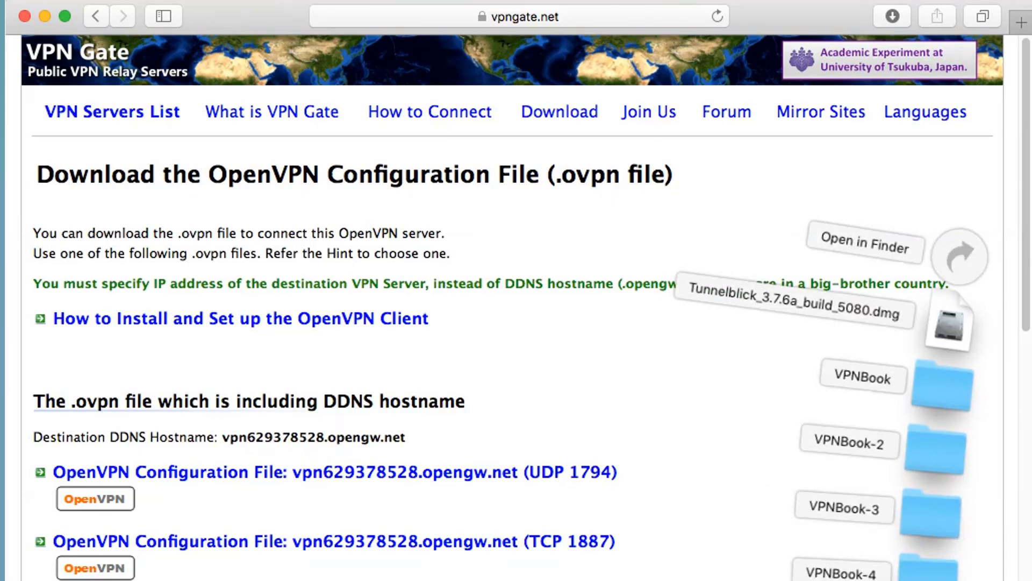
pyautogui.scroll(-2, 847, 408)
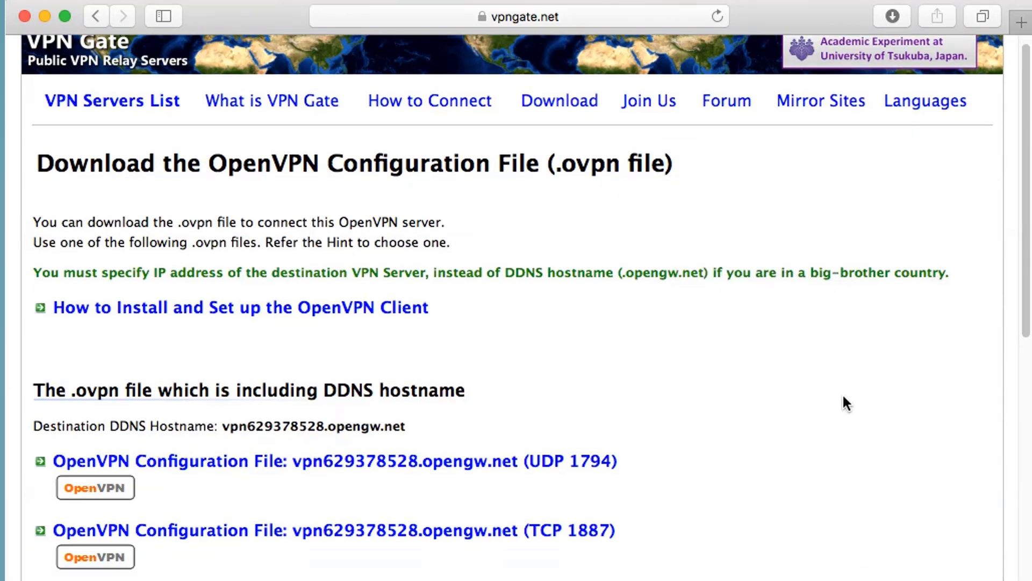
pyautogui.scroll(-10, 843, 398)
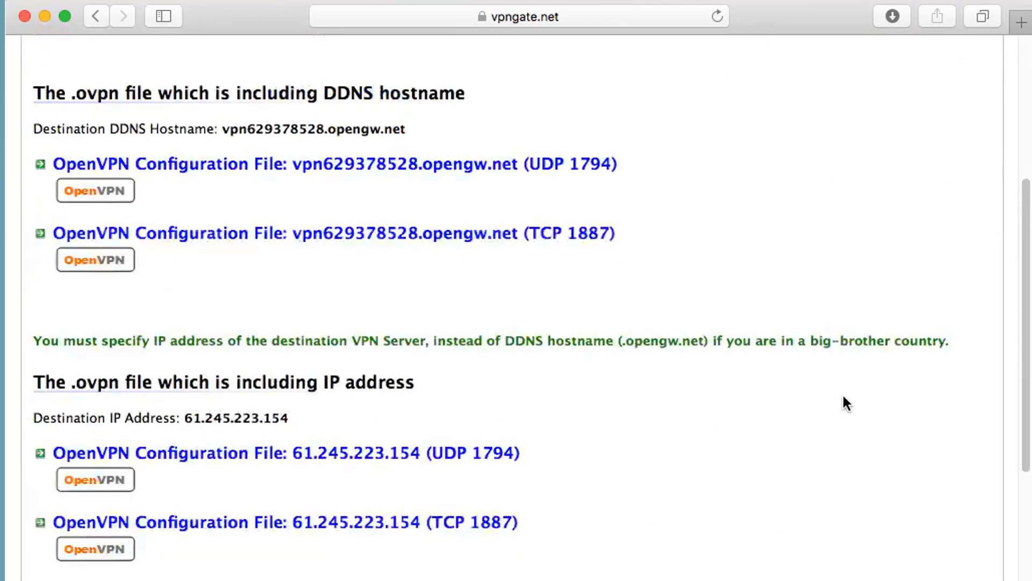
pyautogui.scroll(10, 843, 397)
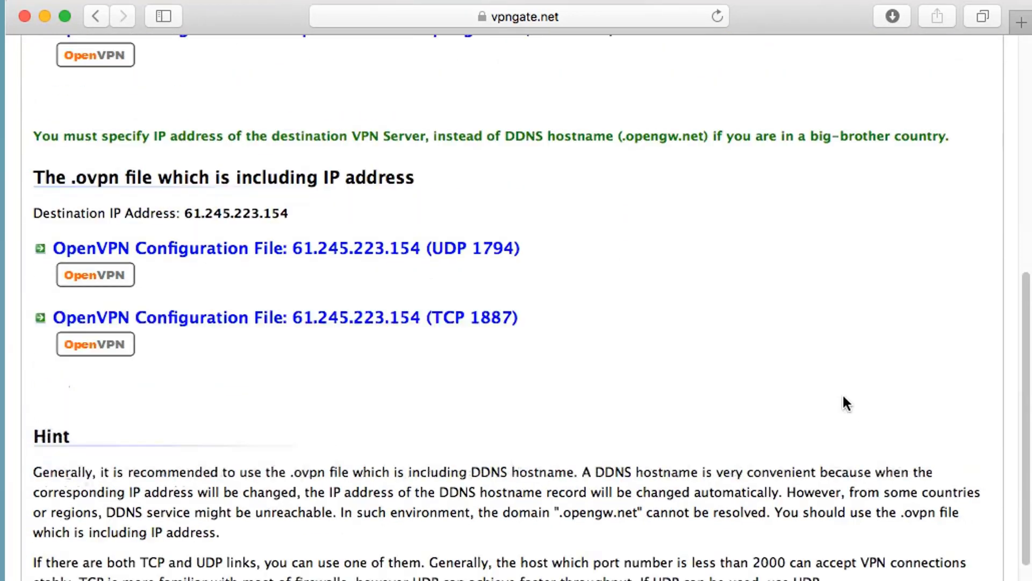
pyautogui.scroll(1, 843, 402)
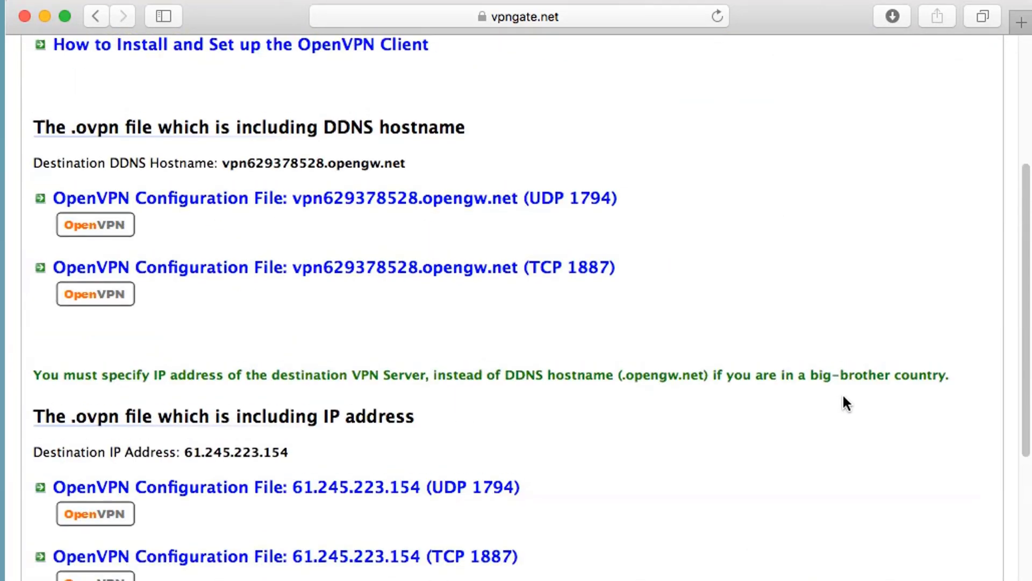
# - Load tunnelblick.net, view its Release Downloads page, then minimize Safari
pyautogui.click(588, 19)
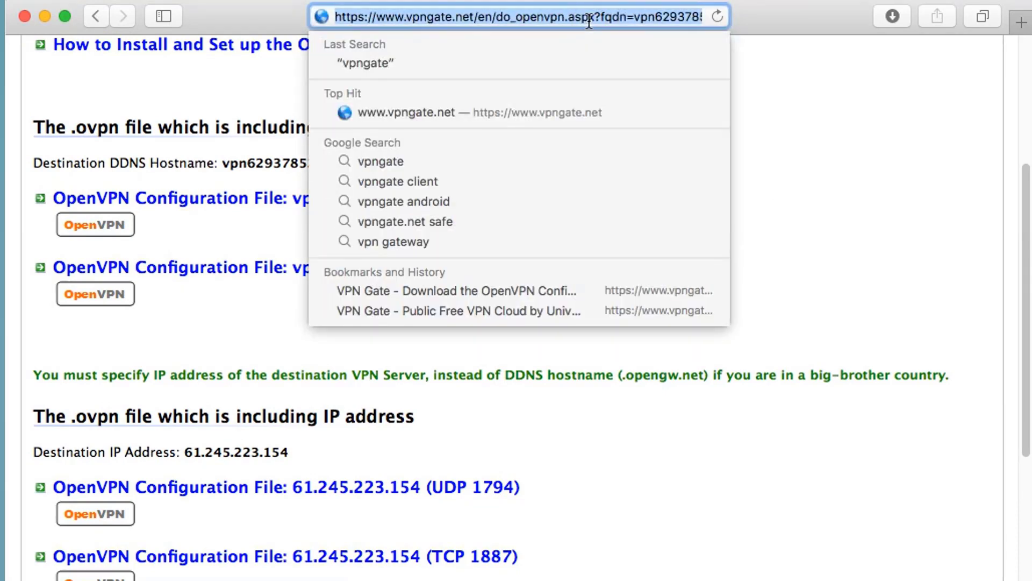
pyautogui.write('t')
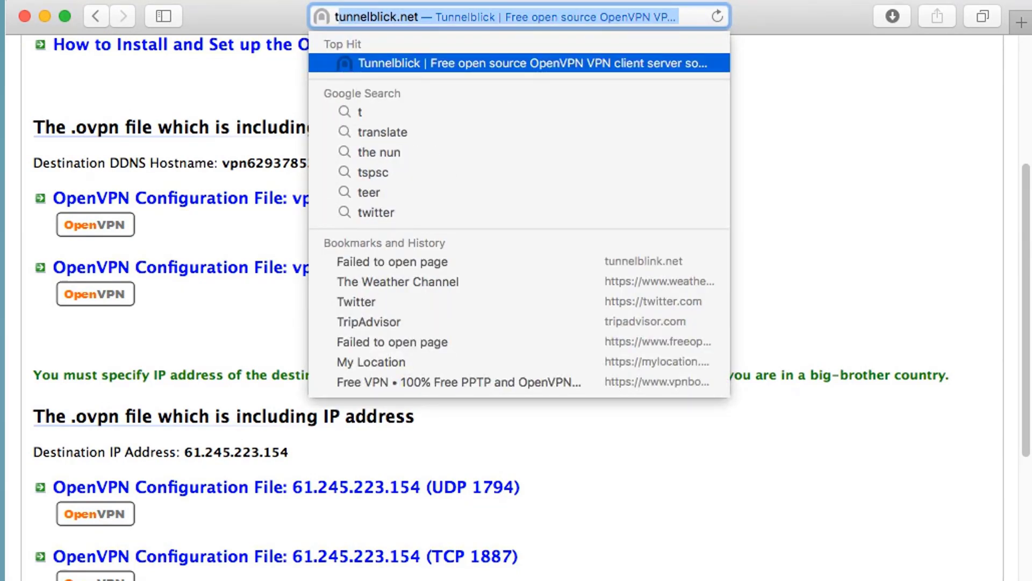
pyautogui.press('Right')
pyautogui.write('/')
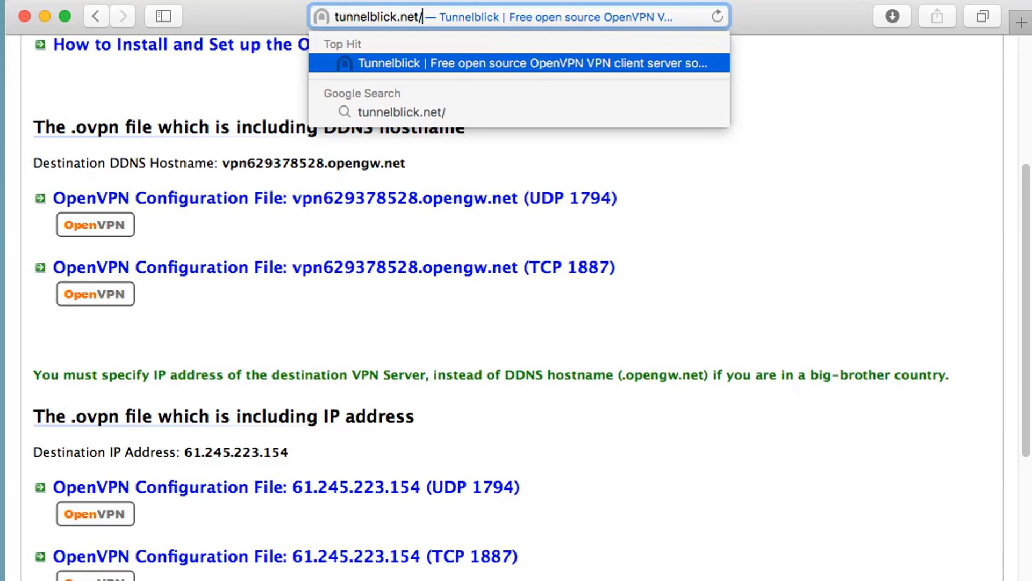
pyautogui.press('Return')
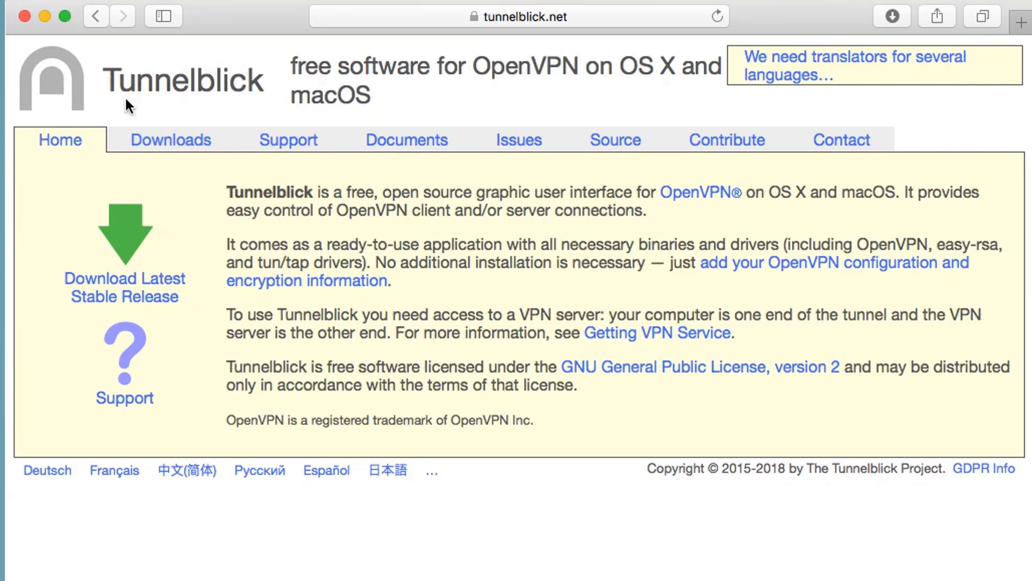
pyautogui.click(183, 144)
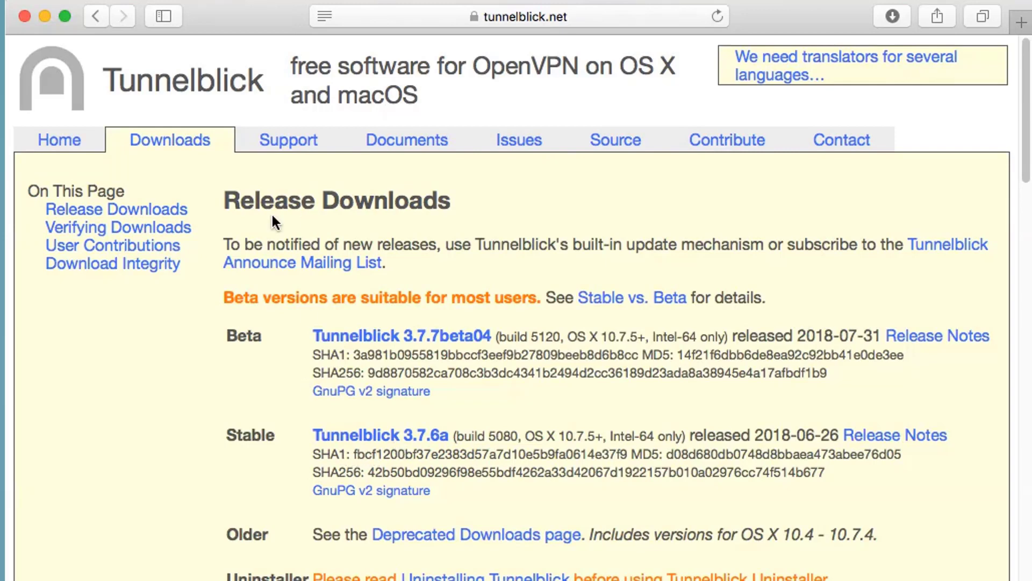
pyautogui.click(46, 17)
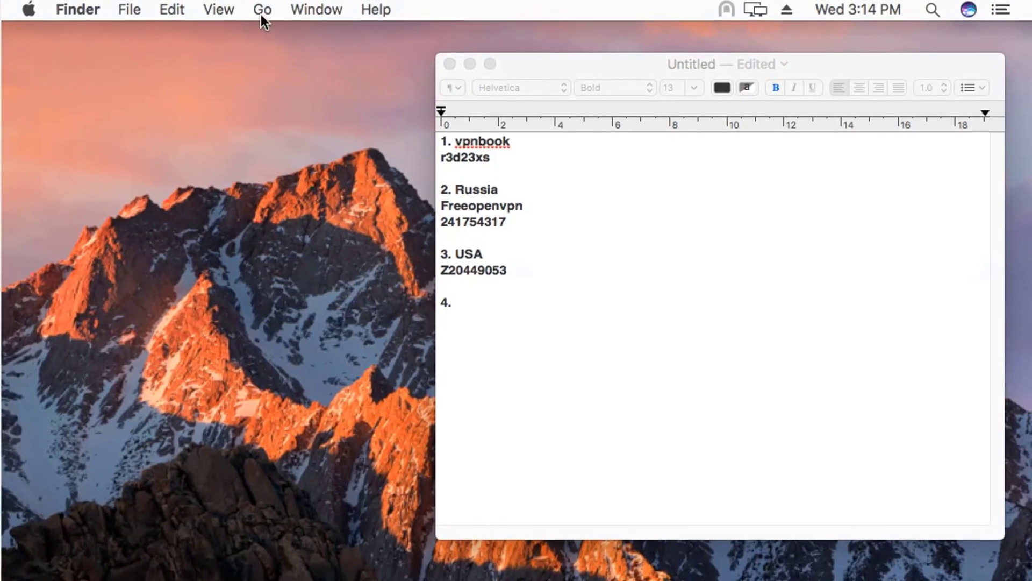
# - Open the Tunnelblick_3.7.6a_build_5080.dmg disk image from the Downloads folder
pyautogui.click(261, 12)
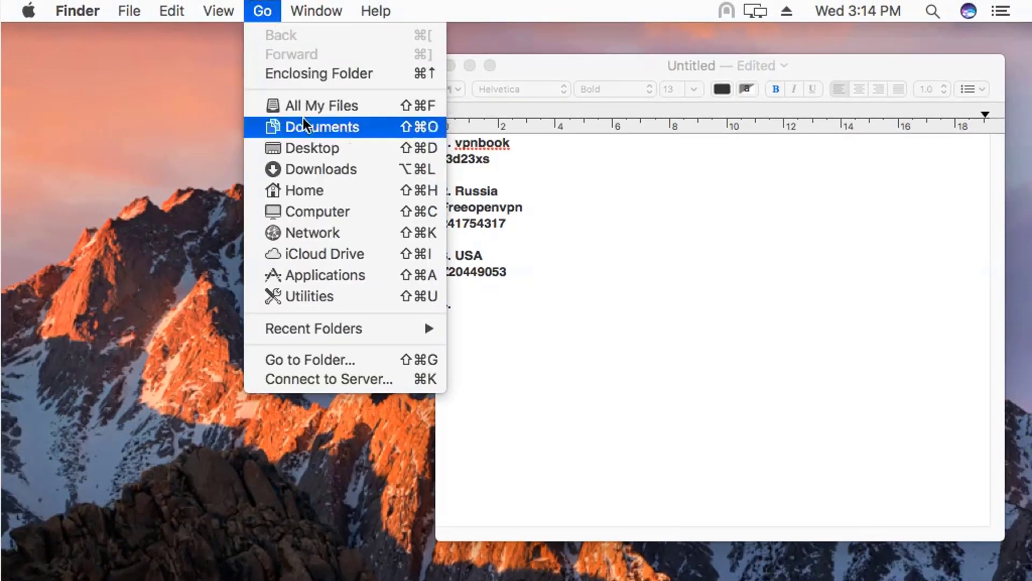
pyautogui.click(315, 170)
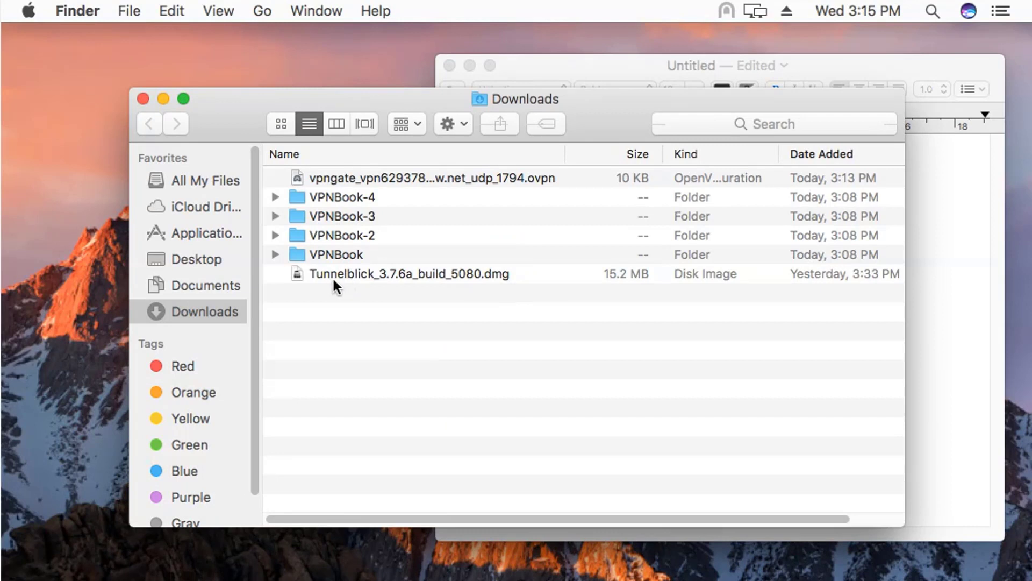
pyautogui.click(399, 274)
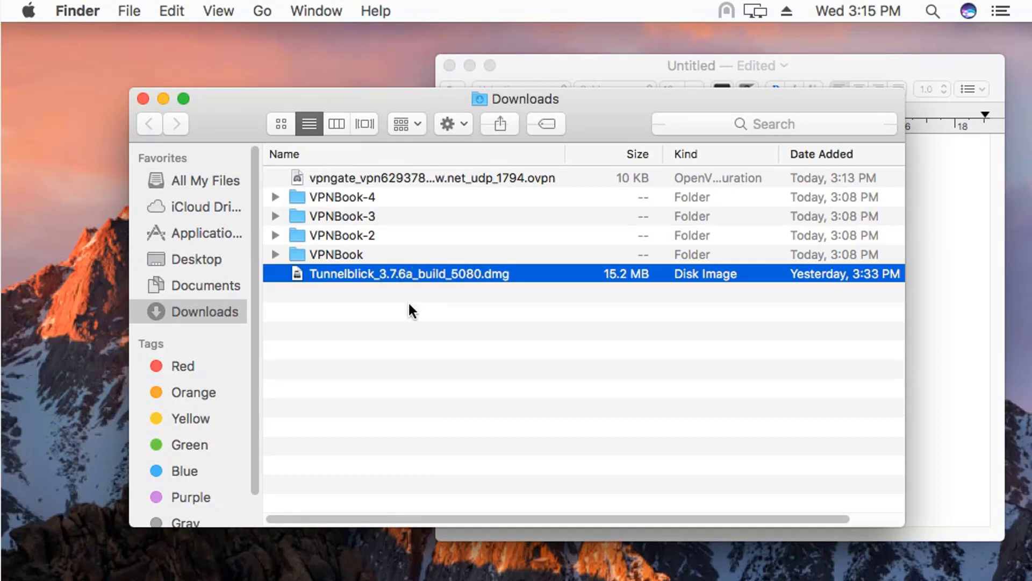
pyautogui.press('super+o')
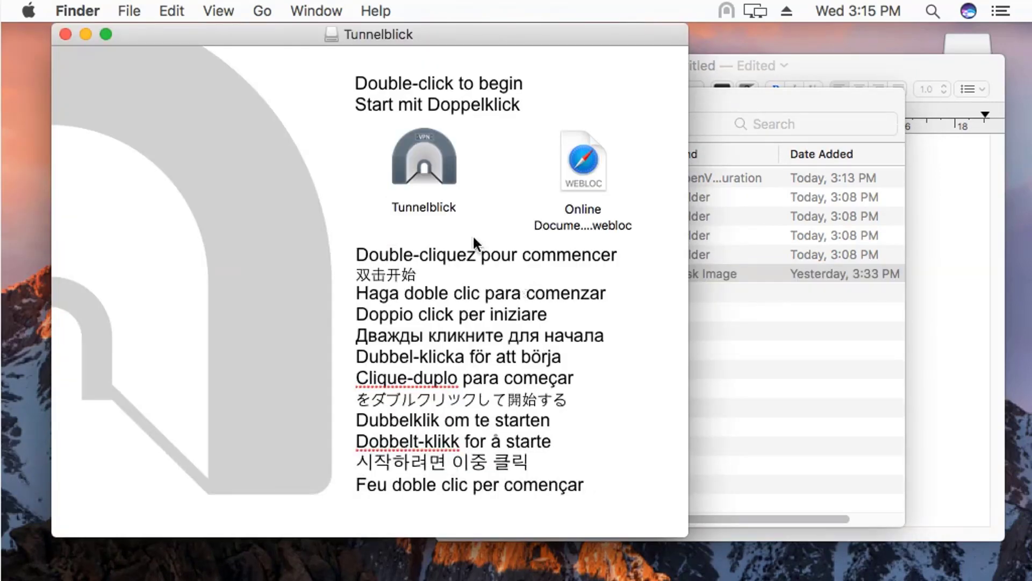
# - Launch Tunnelblick from the image, authorize replacing the running copy, and close the disk image window
pyautogui.doubleClick(431, 170)
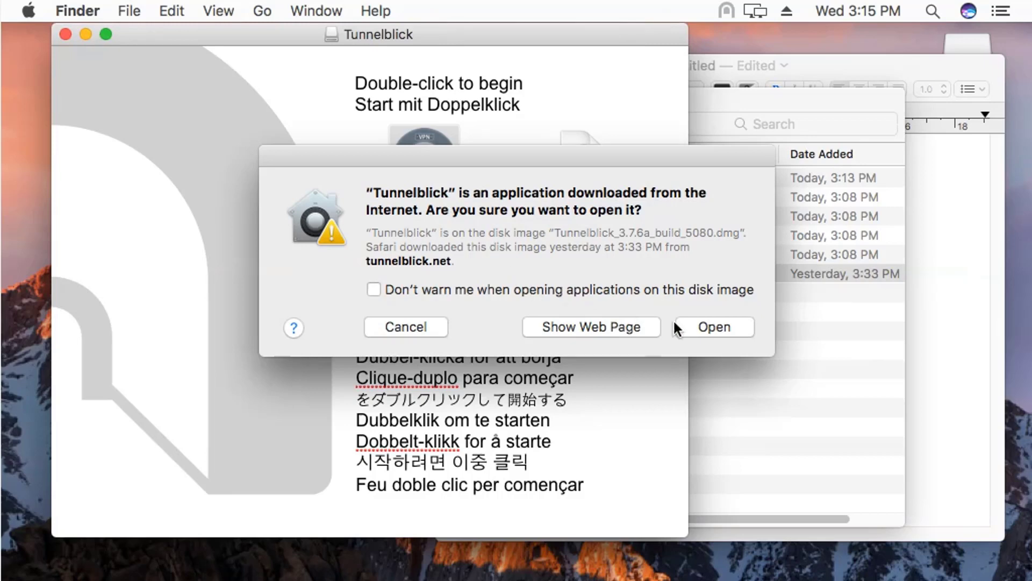
pyautogui.click(708, 324)
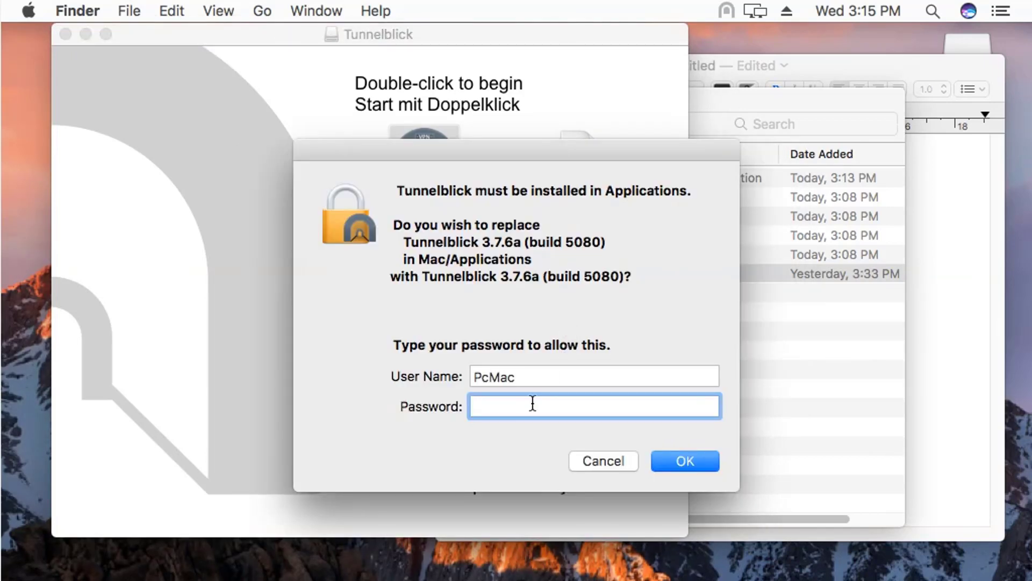
pyautogui.write('•••••••••')
pyautogui.press('Return')
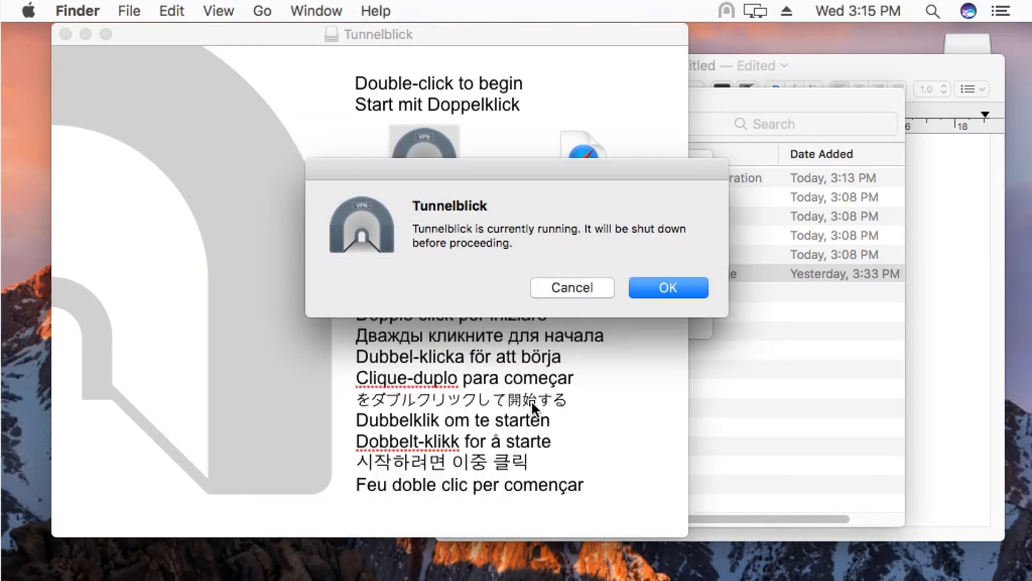
pyautogui.click(650, 292)
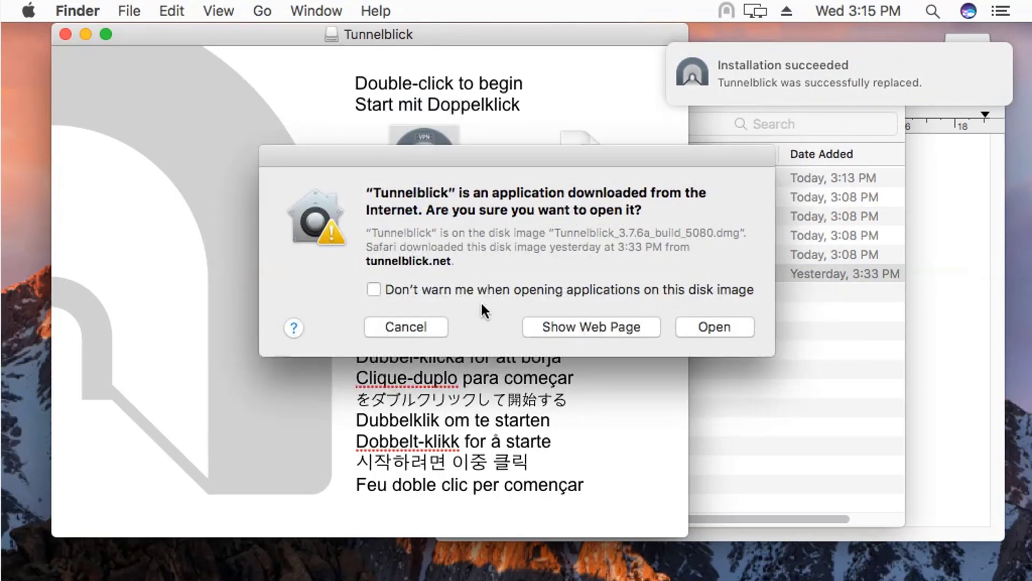
pyautogui.click(432, 327)
pyautogui.click(841, 67)
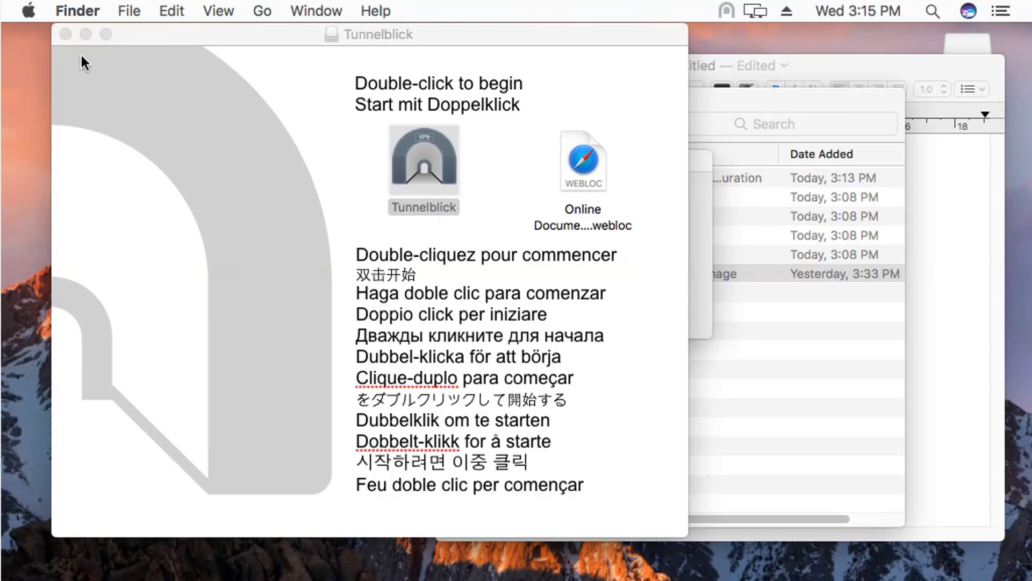
pyautogui.click(65, 35)
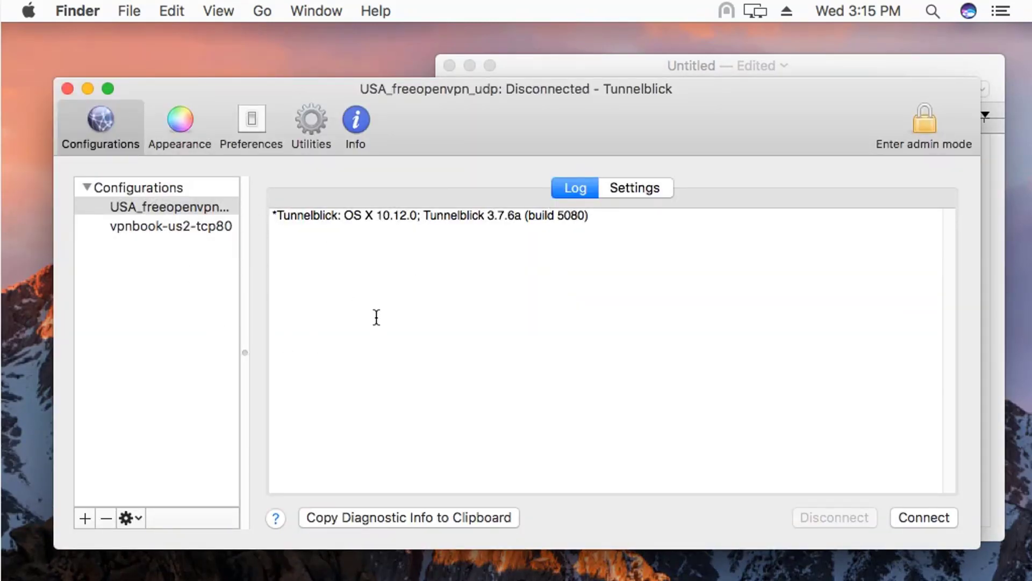
# - Remove the vpnbook-us2-tcp80 and USA_freeopenvpn_udp configurations, authorizing each with the admin password
pyautogui.click(153, 227)
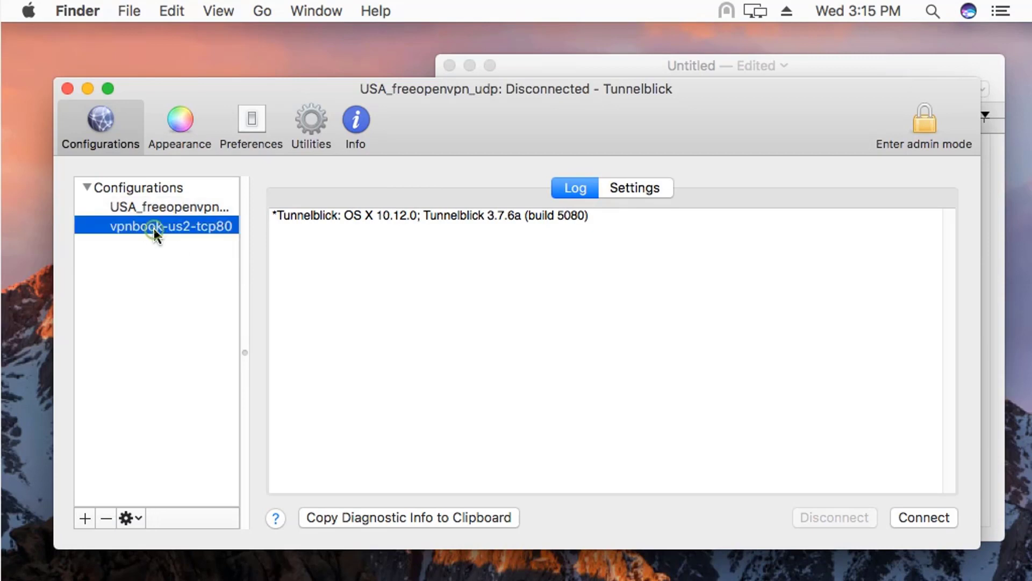
pyautogui.click(105, 517)
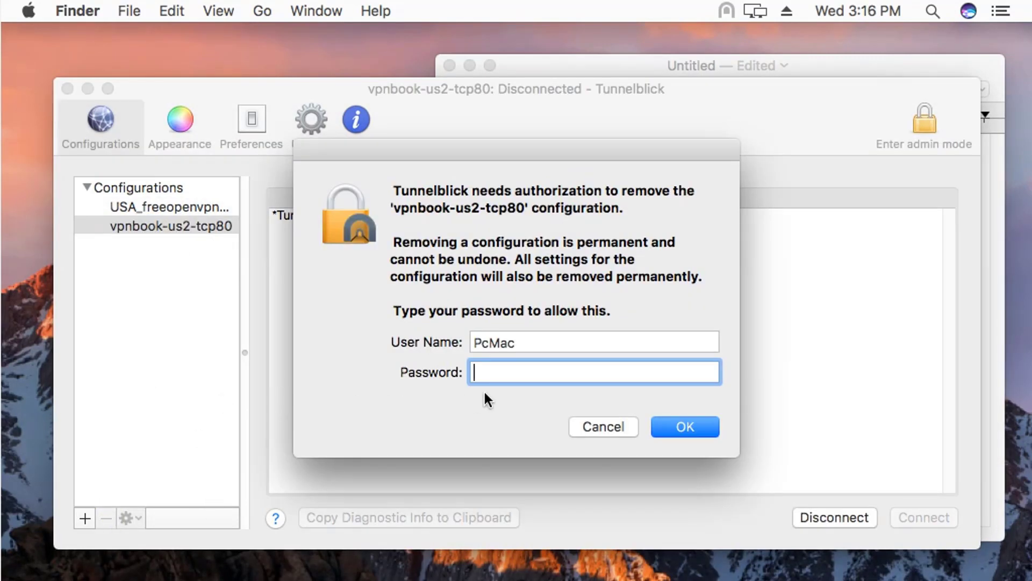
pyautogui.write('********')
pyautogui.press('Return')
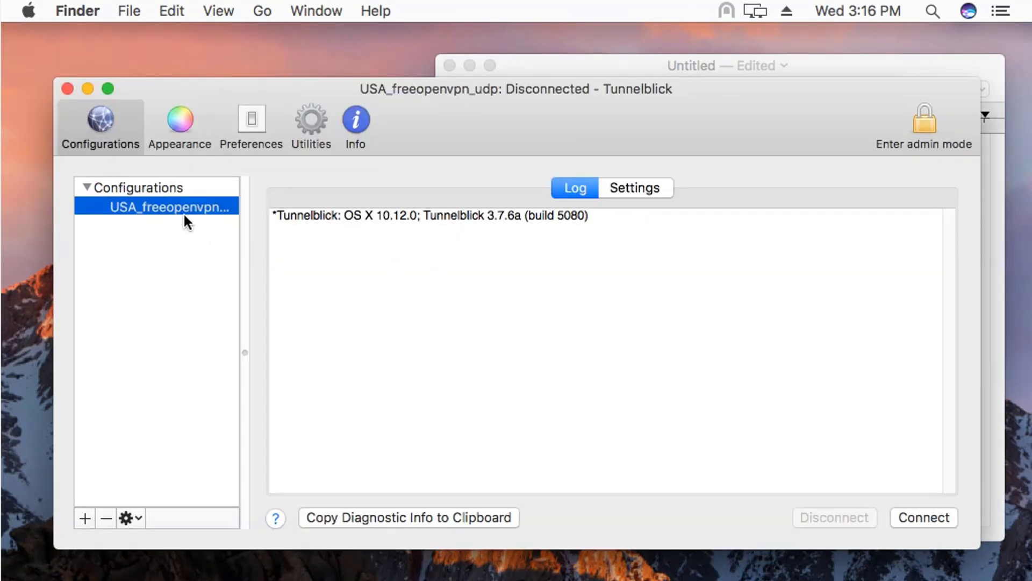
pyautogui.click(106, 518)
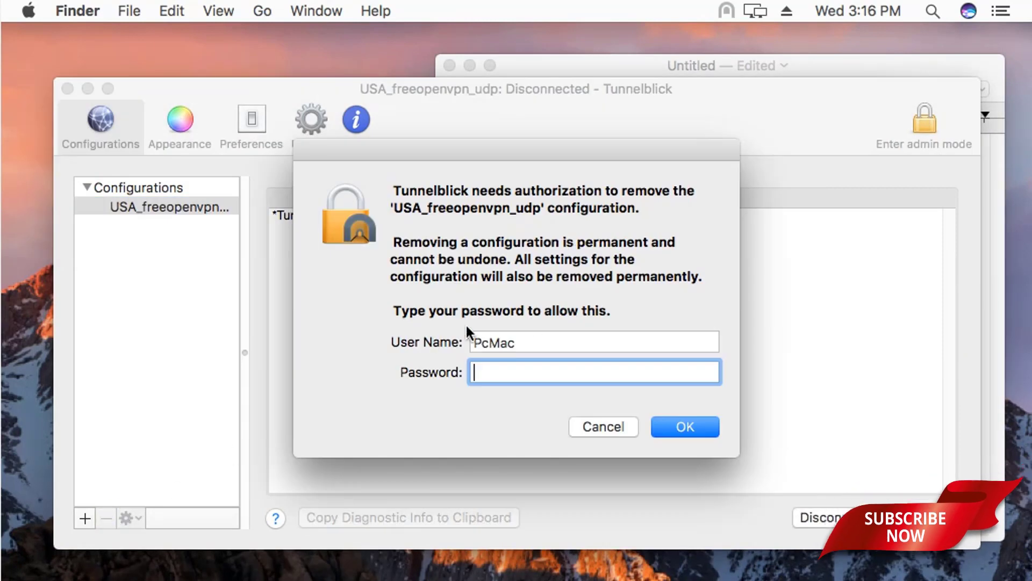
pyautogui.write('******')
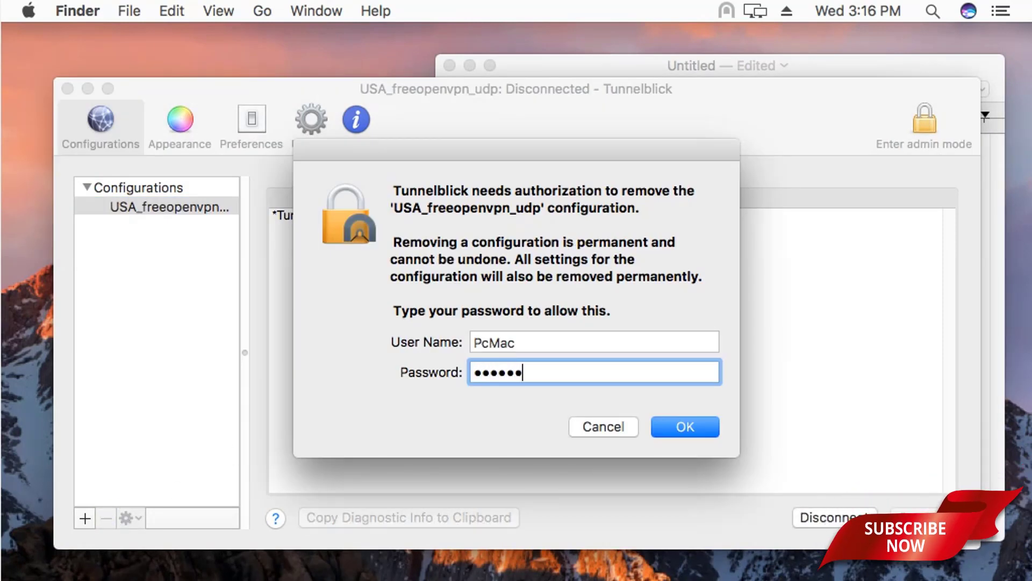
pyautogui.write('**')
pyautogui.press('Return')
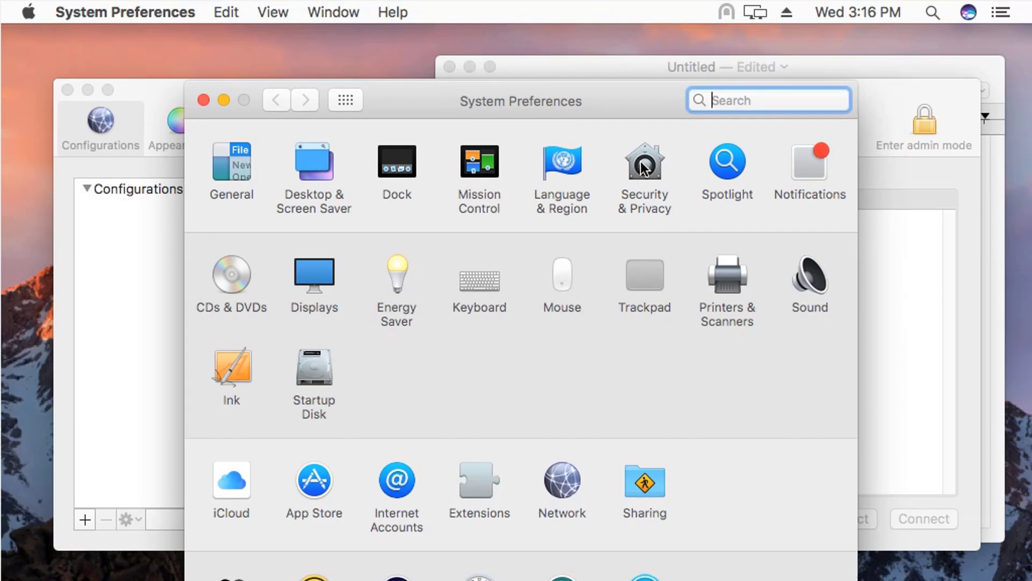
# - Unlock Security & Privacy with the admin password, lock it again, and close System Preferences
pyautogui.click(643, 167)
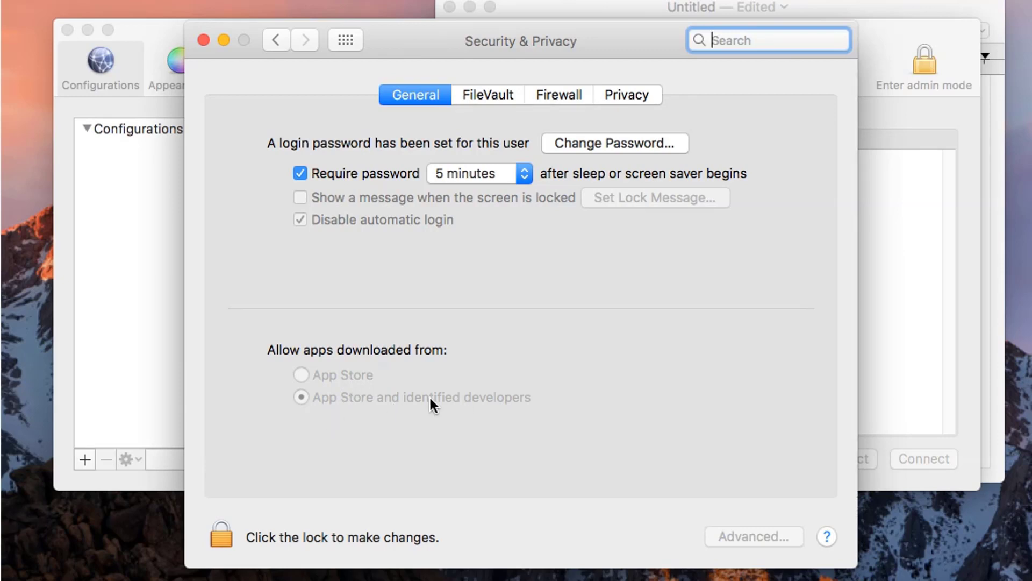
pyautogui.click(221, 538)
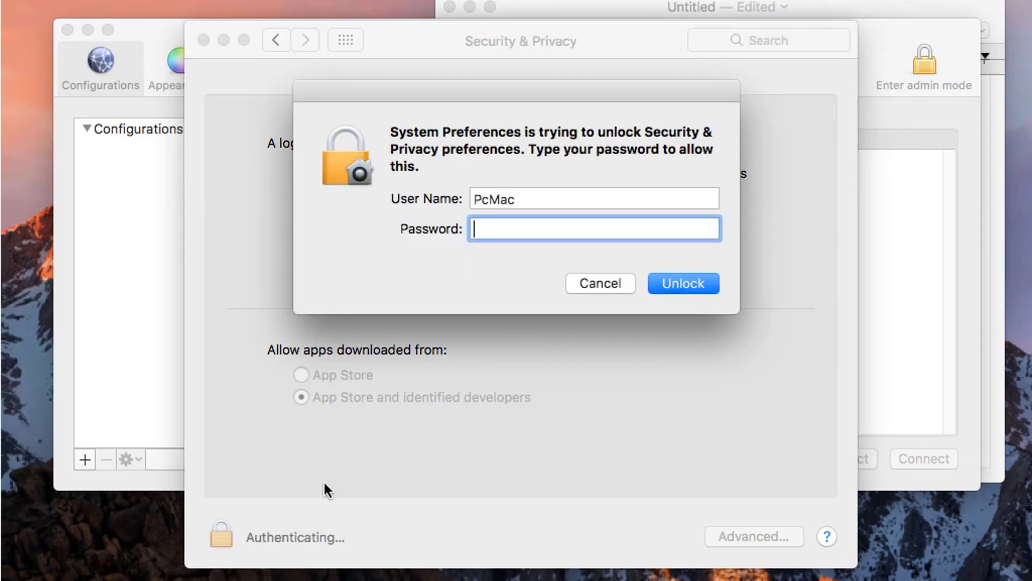
pyautogui.write('••••••••')
pyautogui.press('Return')
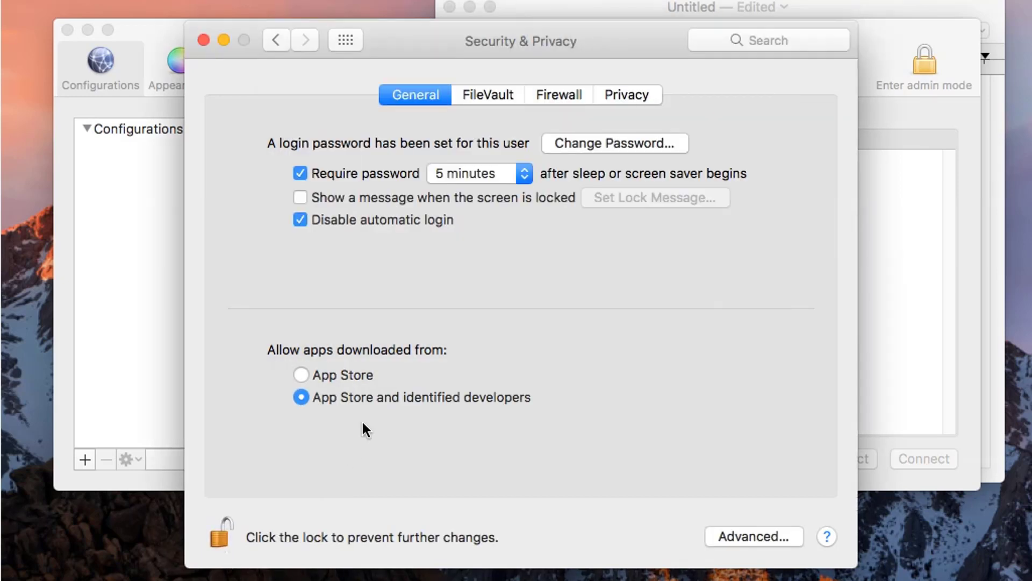
pyautogui.click(218, 528)
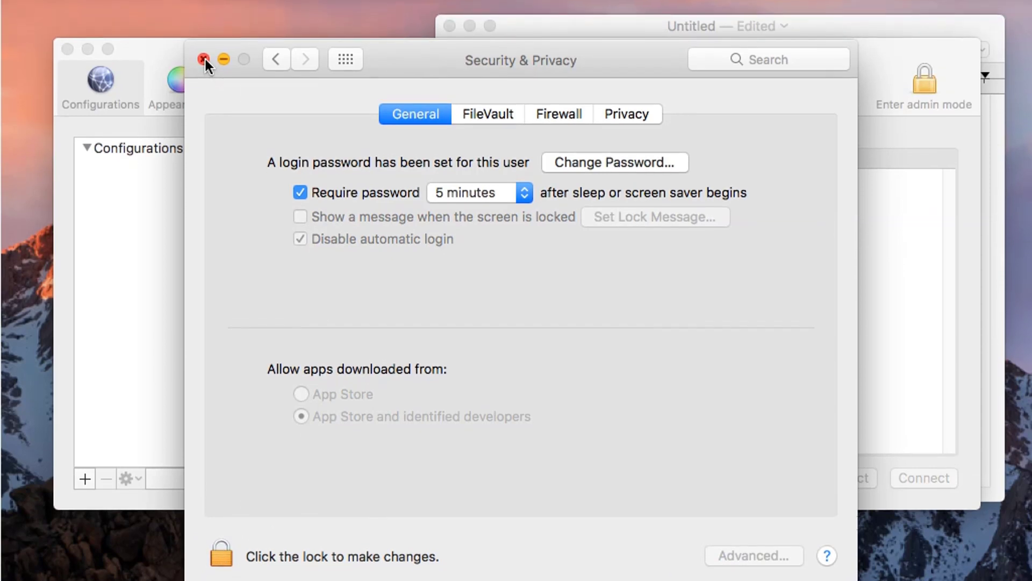
pyautogui.click(204, 40)
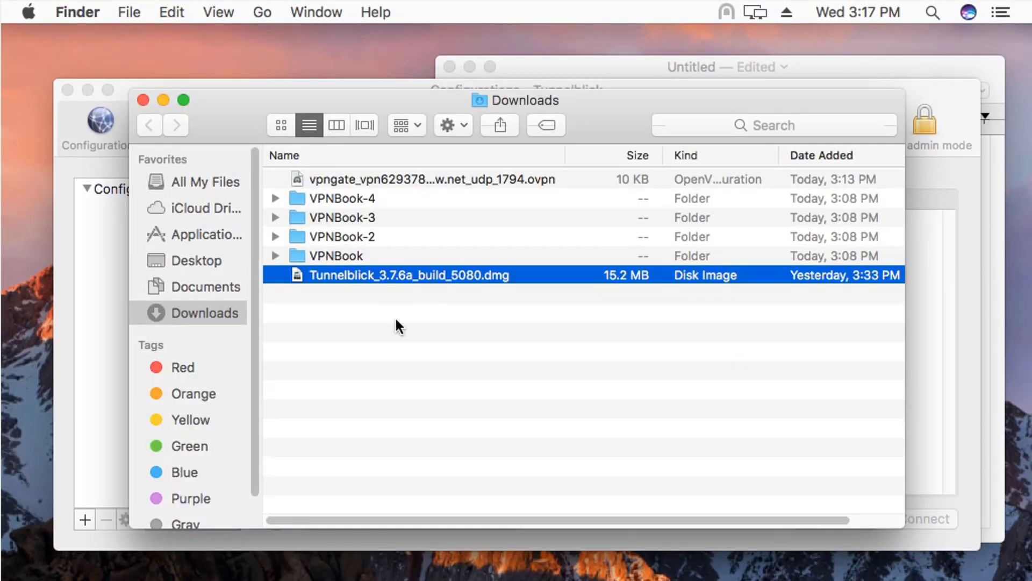
# - Install the vpngate_vpn629378528.opengw.net_udp_1794 .ovpn file for Only Me, authorizing with the admin password
pyautogui.click(390, 179)
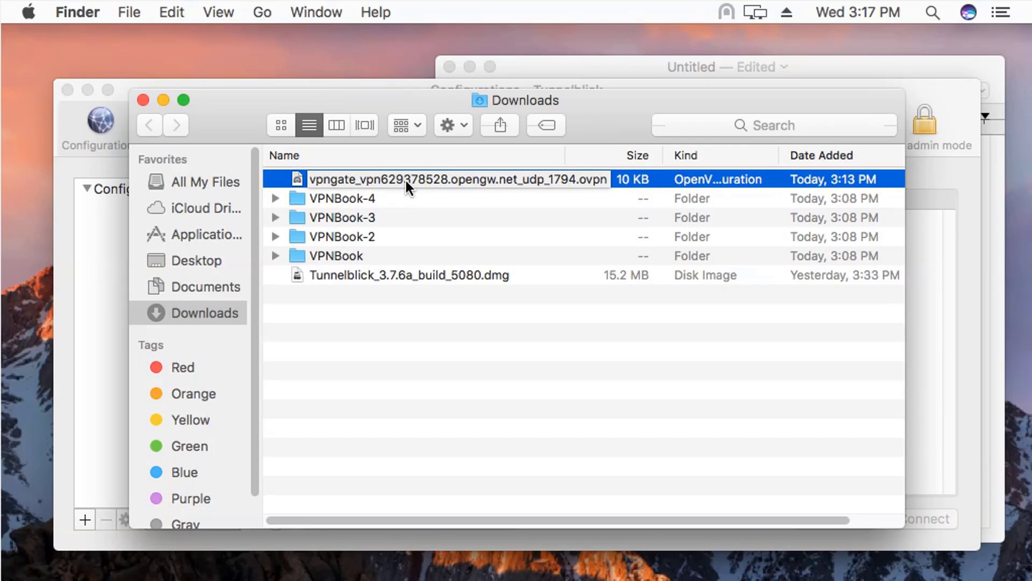
pyautogui.doubleClick(405, 178)
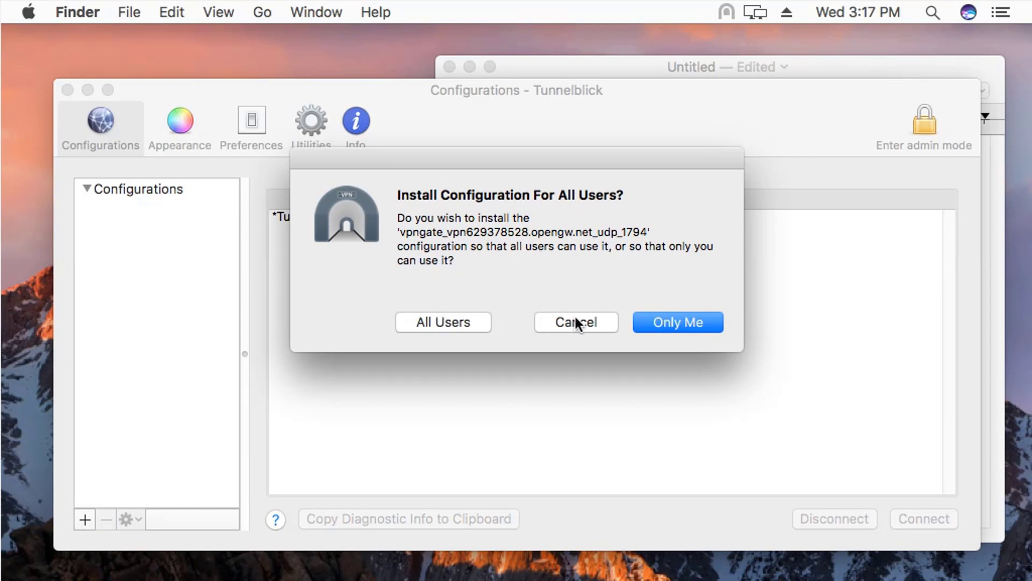
pyautogui.click(667, 320)
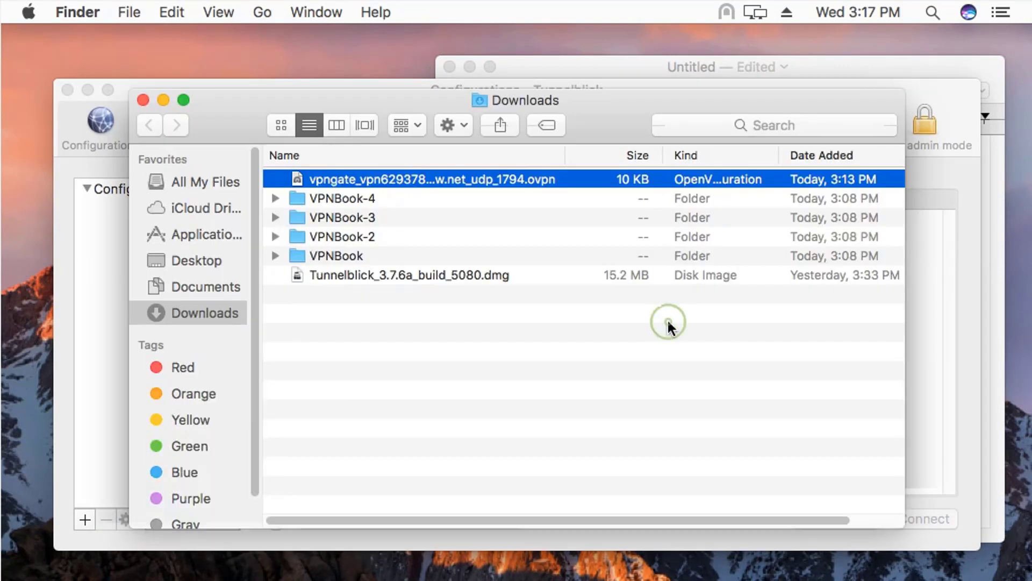
pyautogui.write('••••••••')
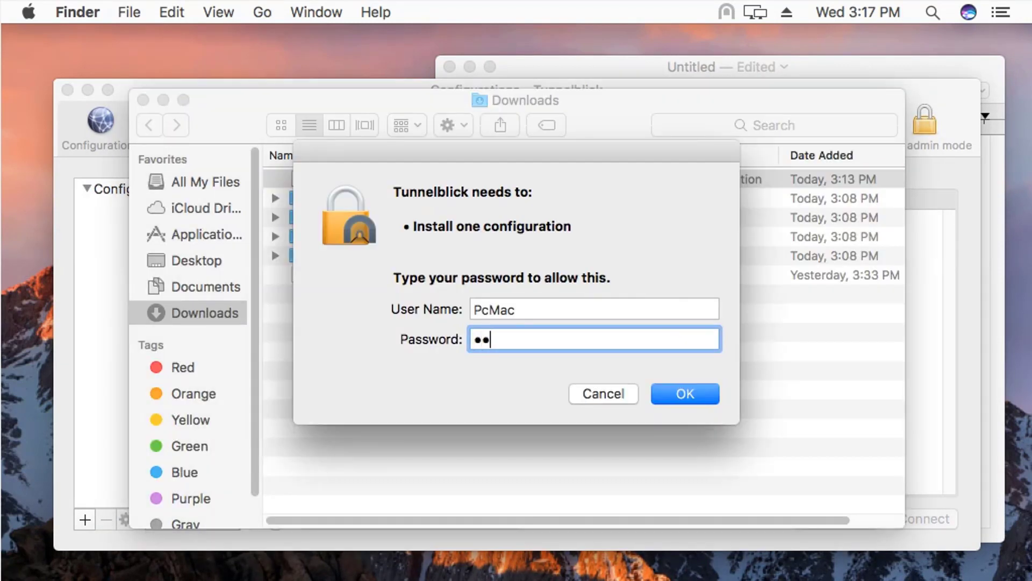
pyautogui.press('Return')
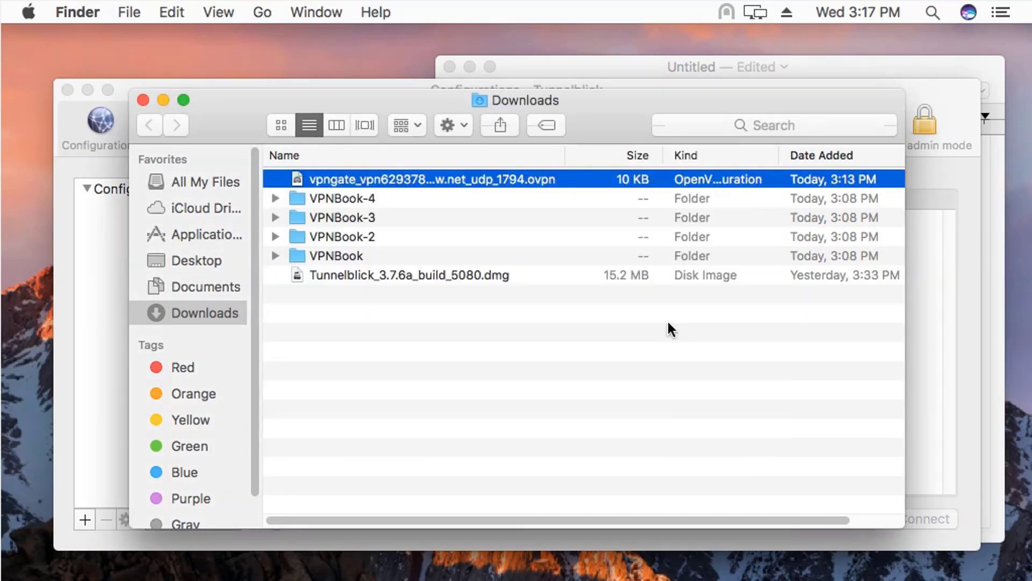
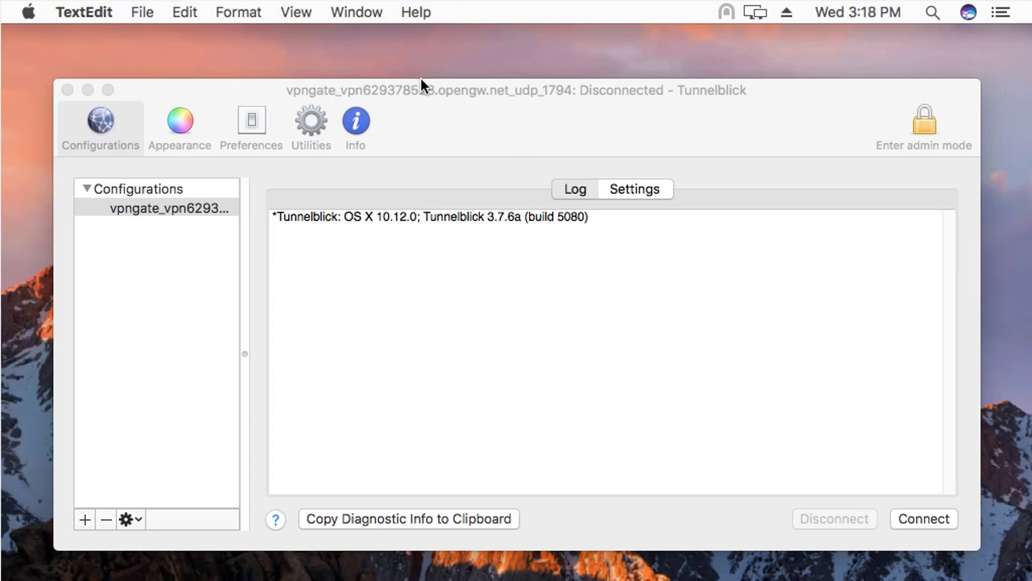
# - Bring the Downloads window forward and expand the VPNBook and VPNBook-4 folders
pyautogui.moveTo(423, 89); pyautogui.dragTo(428, 148)
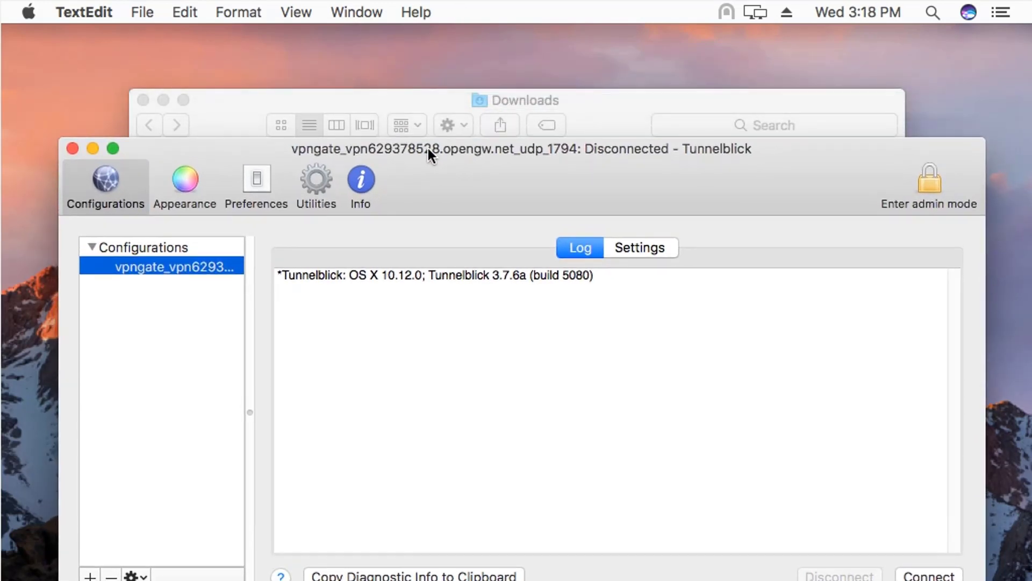
pyautogui.click(546, 106)
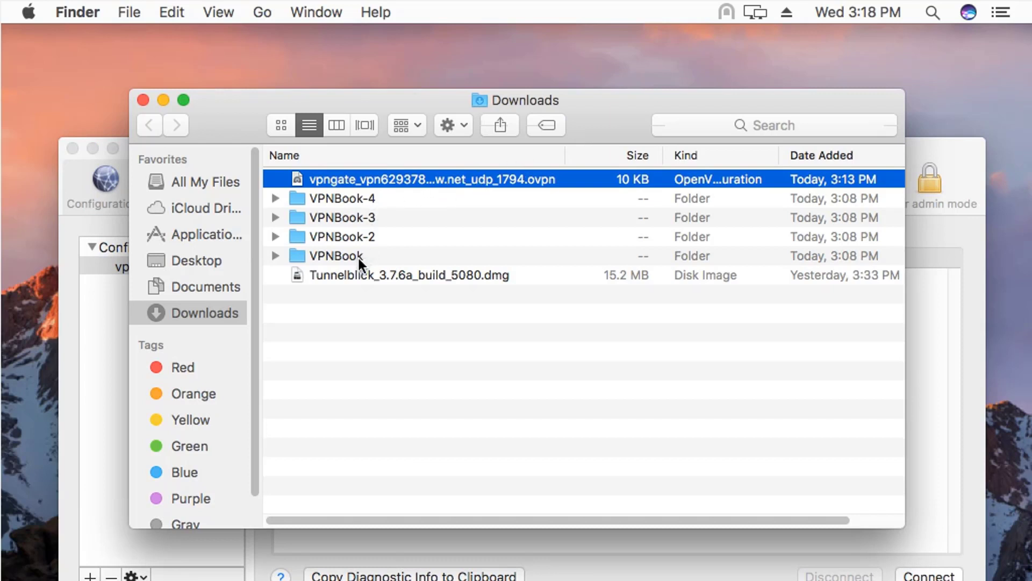
pyautogui.click(314, 255)
pyautogui.click(276, 255)
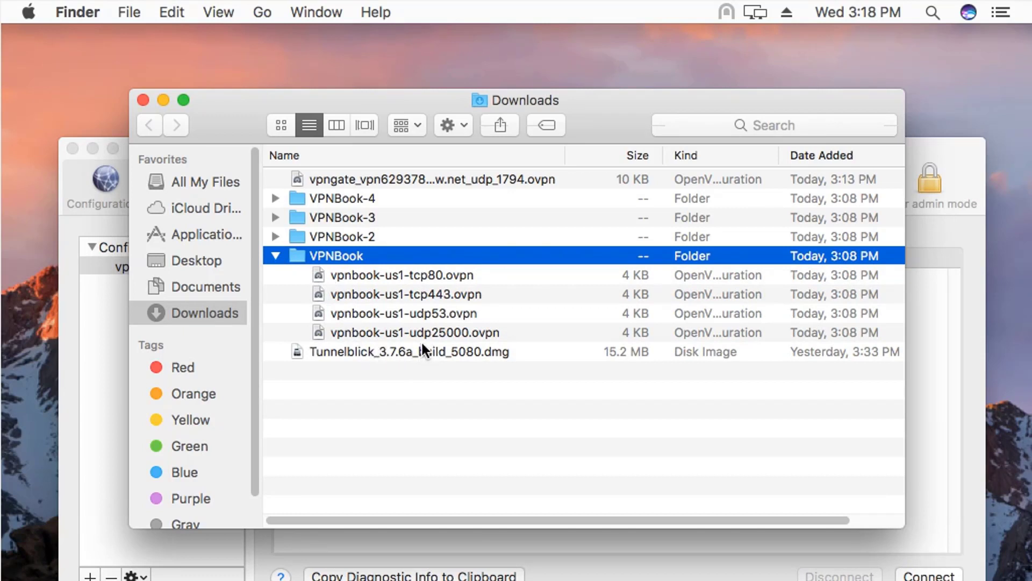
pyautogui.click(322, 200)
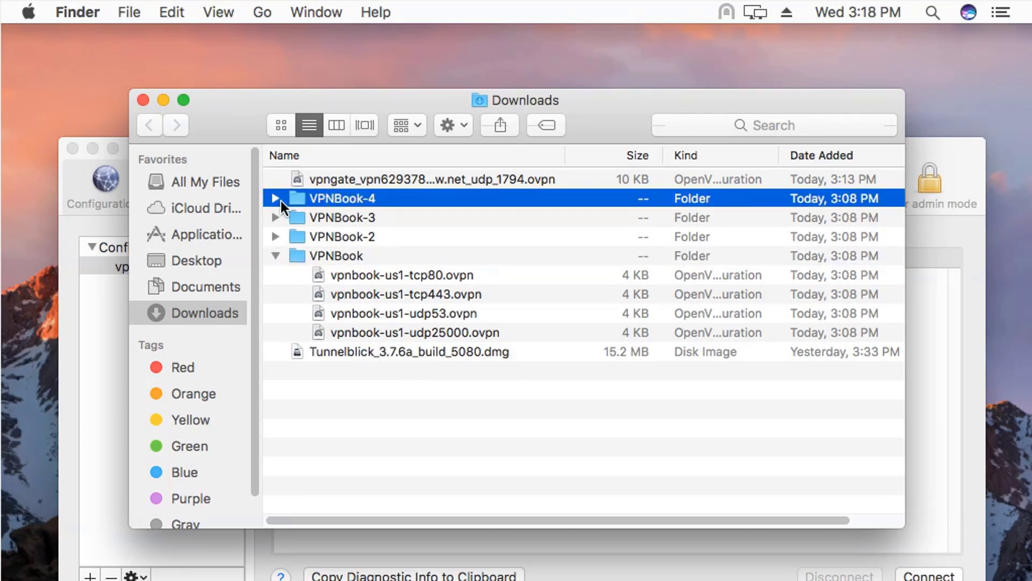
pyautogui.click(274, 198)
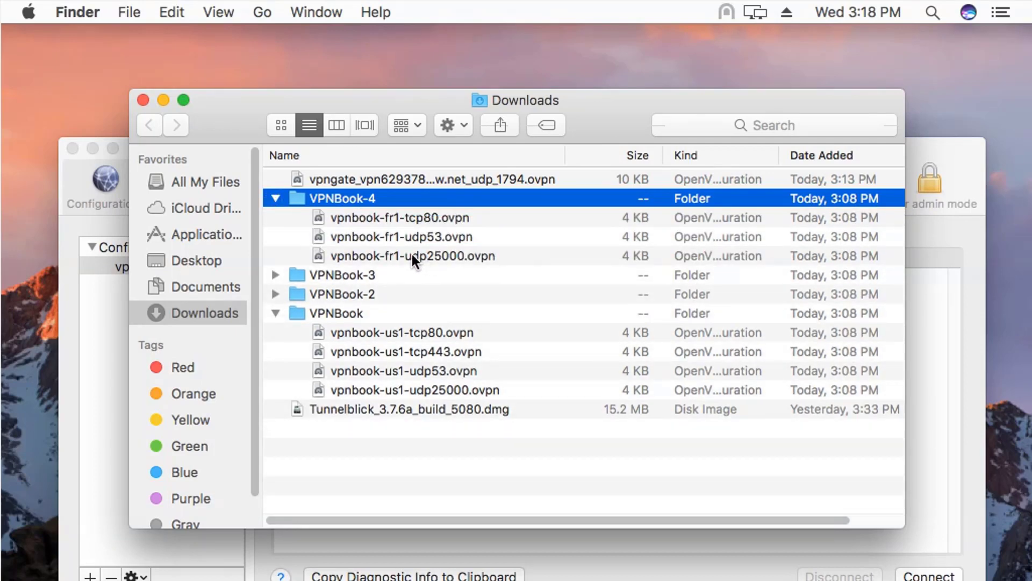
# - Install vpnbook-fr1-udp53.ovpn into Tunnelblick for Only Me, then show the Documents folder
pyautogui.doubleClick(408, 236)
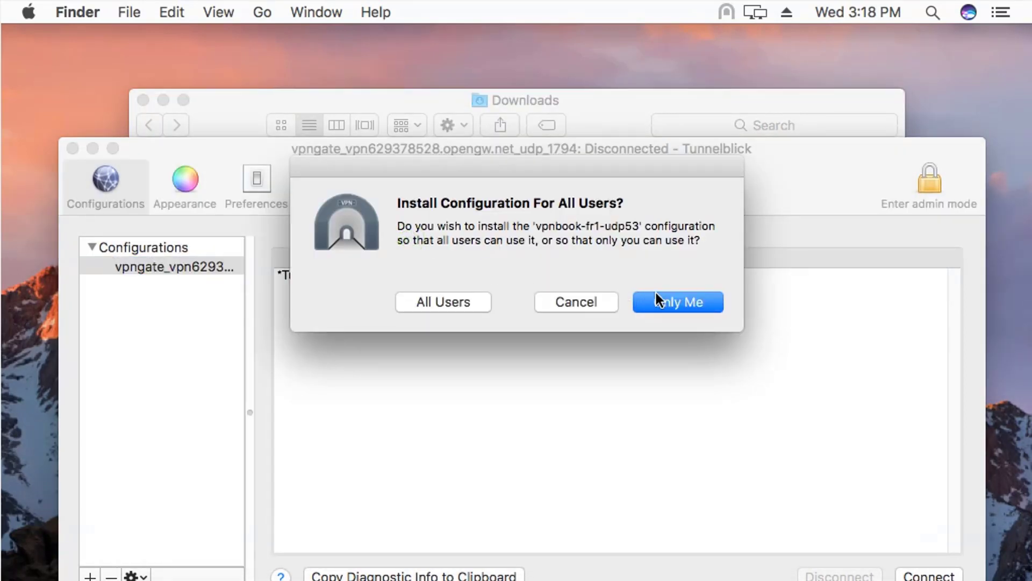
pyautogui.click(665, 297)
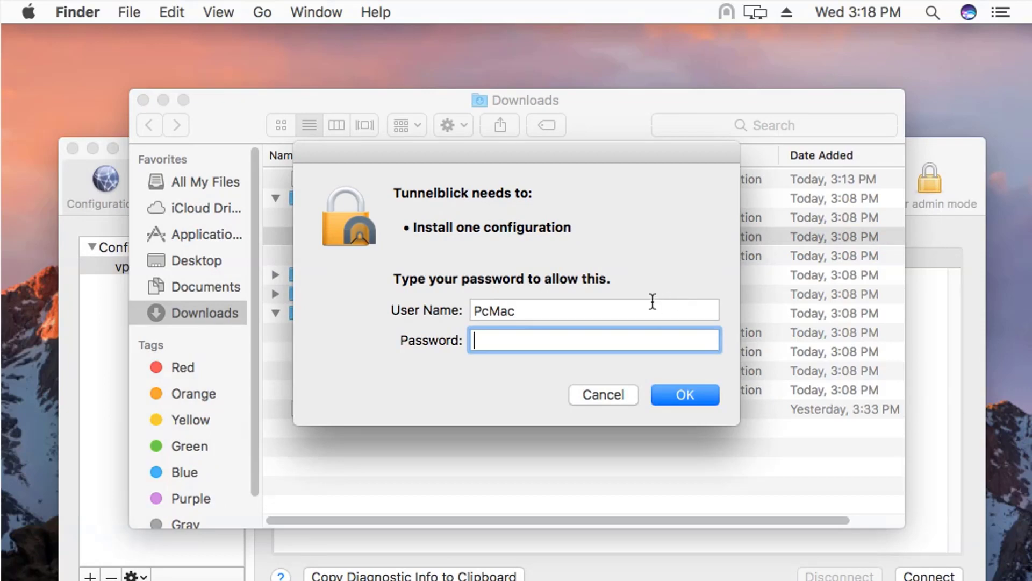
pyautogui.write('••••••••')
pyautogui.press('Return')
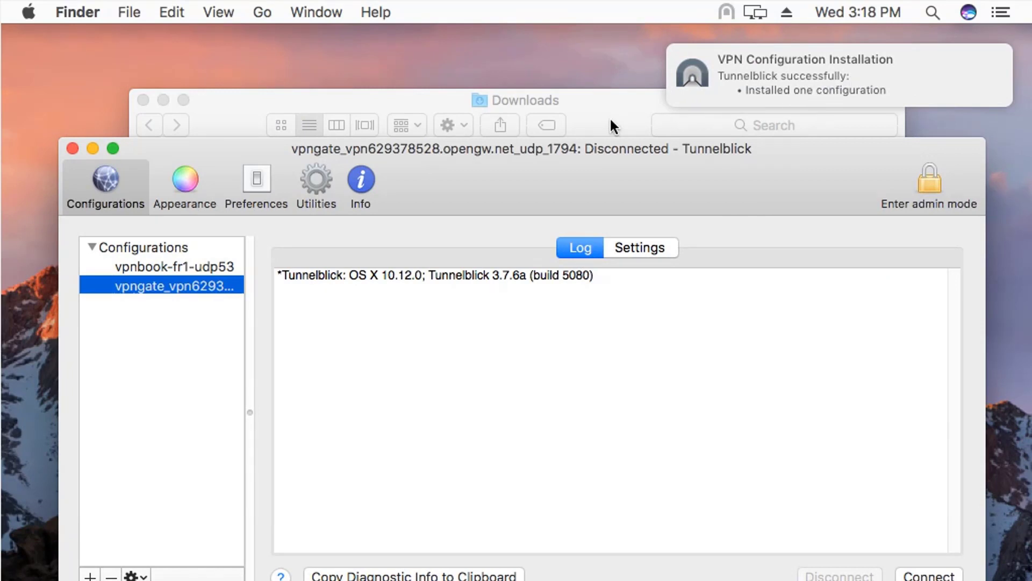
pyautogui.click(599, 104)
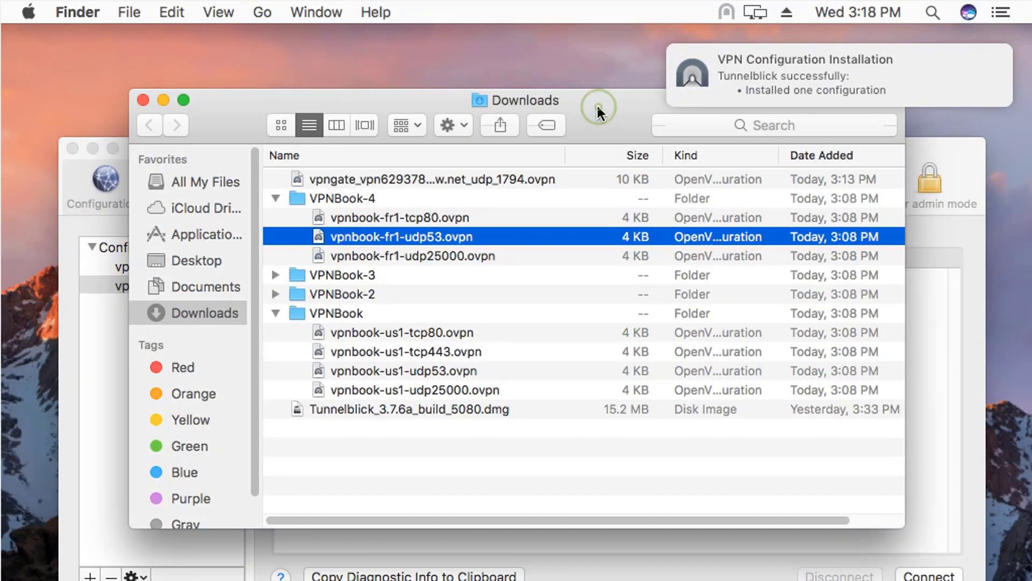
pyautogui.click(200, 289)
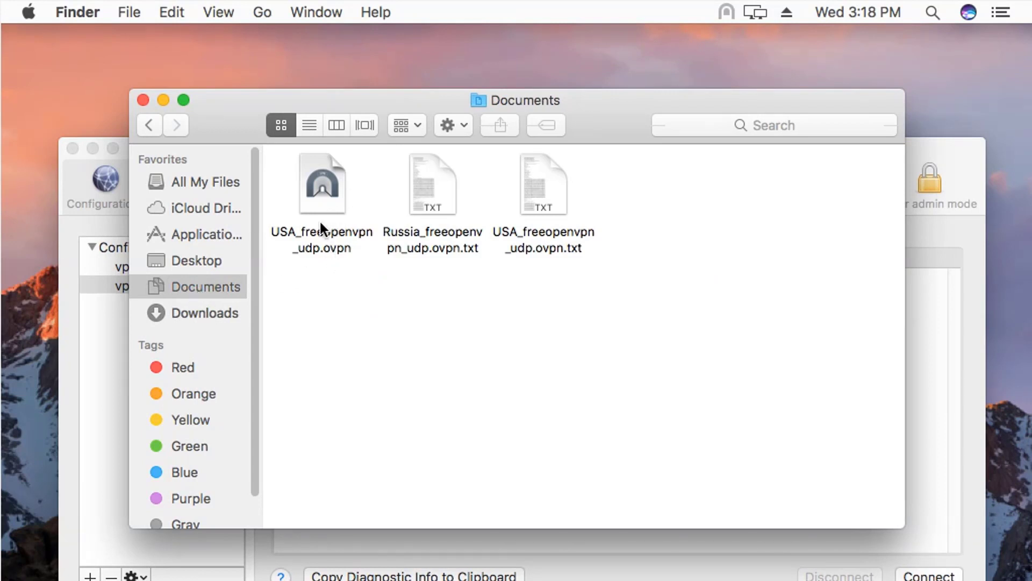
# - Rename Russia_freeopenvpn_udp.ovpn.txt to Russia_freeopenvpn_udp.ovpn, keeping the .ovpn extension
pyautogui.click(458, 251)
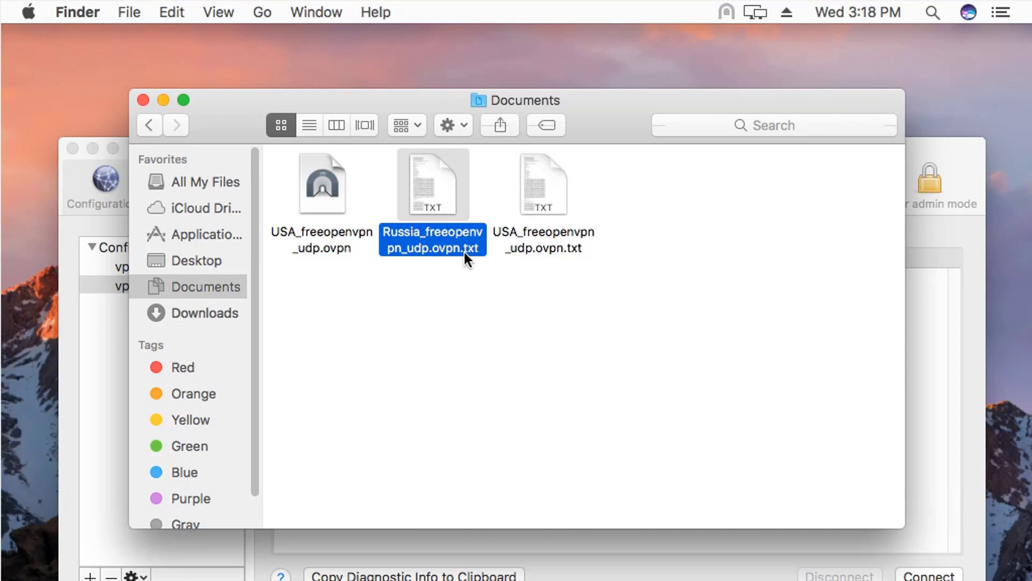
pyautogui.click(464, 251)
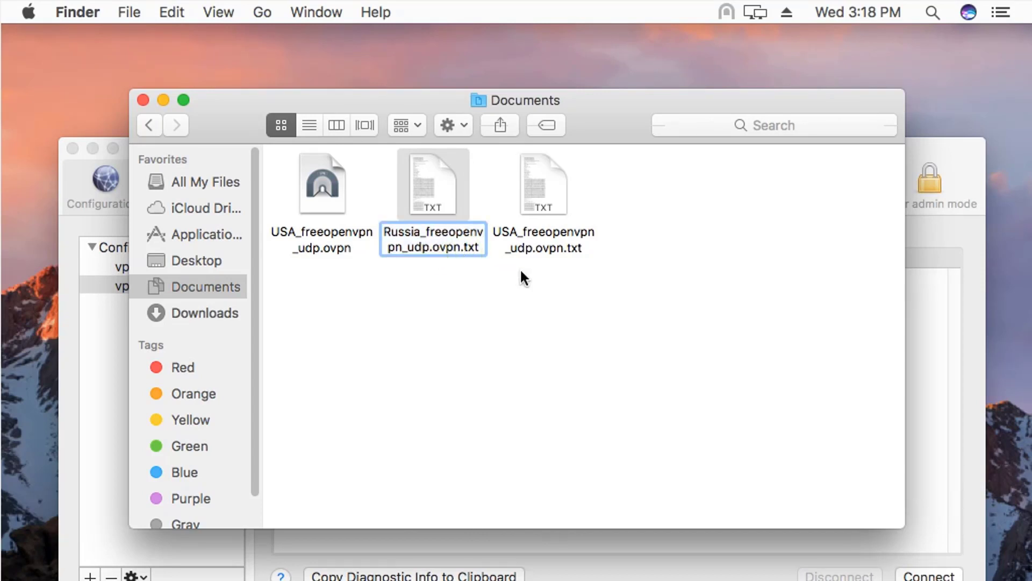
pyautogui.press('BackSpace')
pyautogui.press('BackSpace')
pyautogui.press('BackSpace')
pyautogui.press('BackSpace')
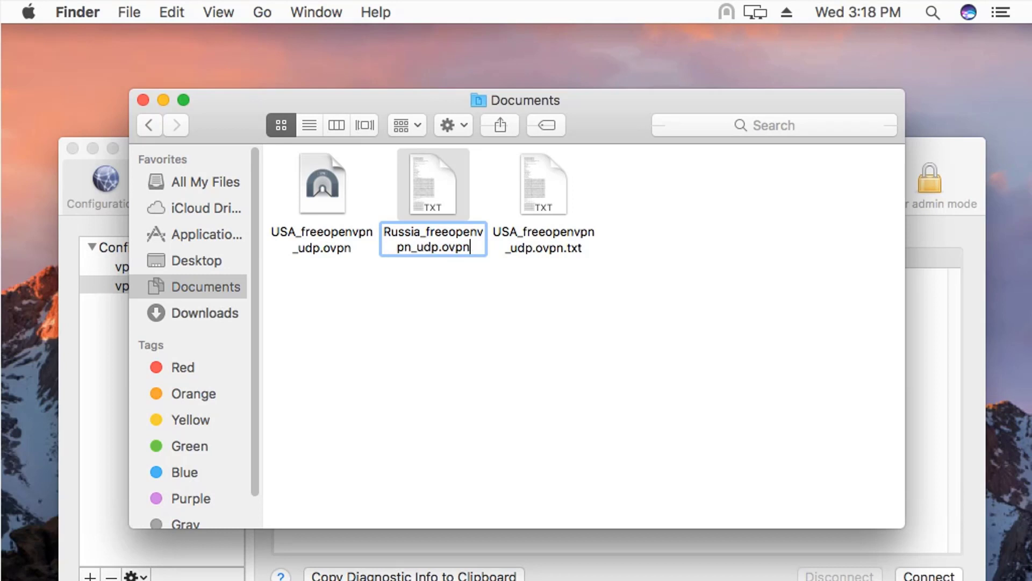
pyautogui.press('Return')
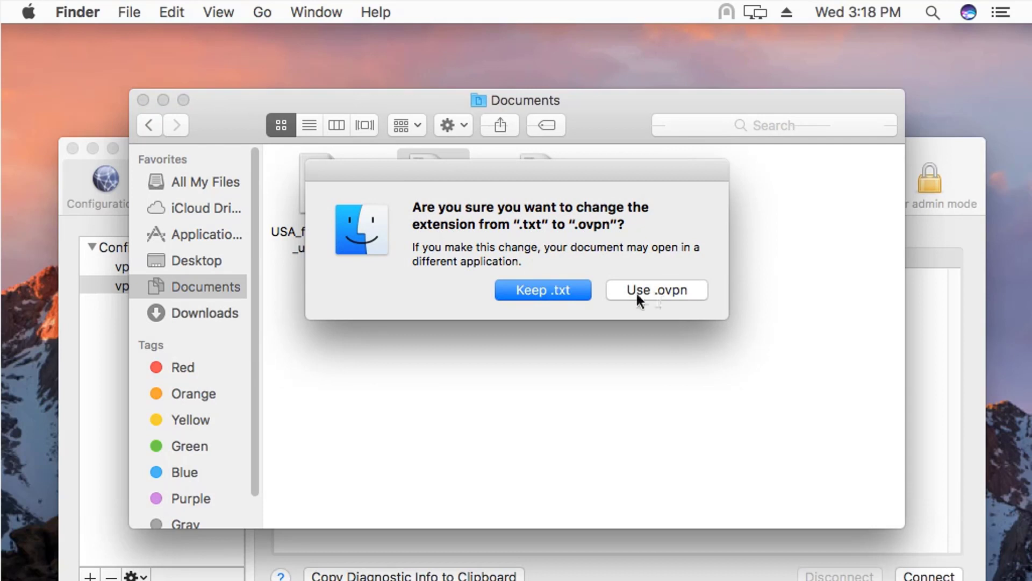
pyautogui.click(663, 288)
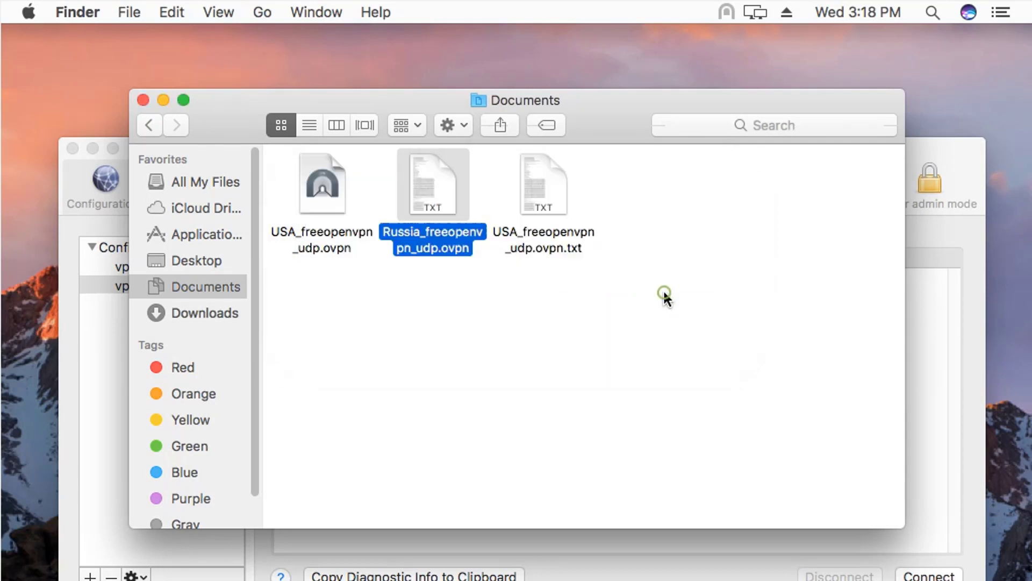
# - Install Russia_freeopenvpn_udp.ovpn for Only Me with the admin password, then close Documents
pyautogui.doubleClick(443, 193)
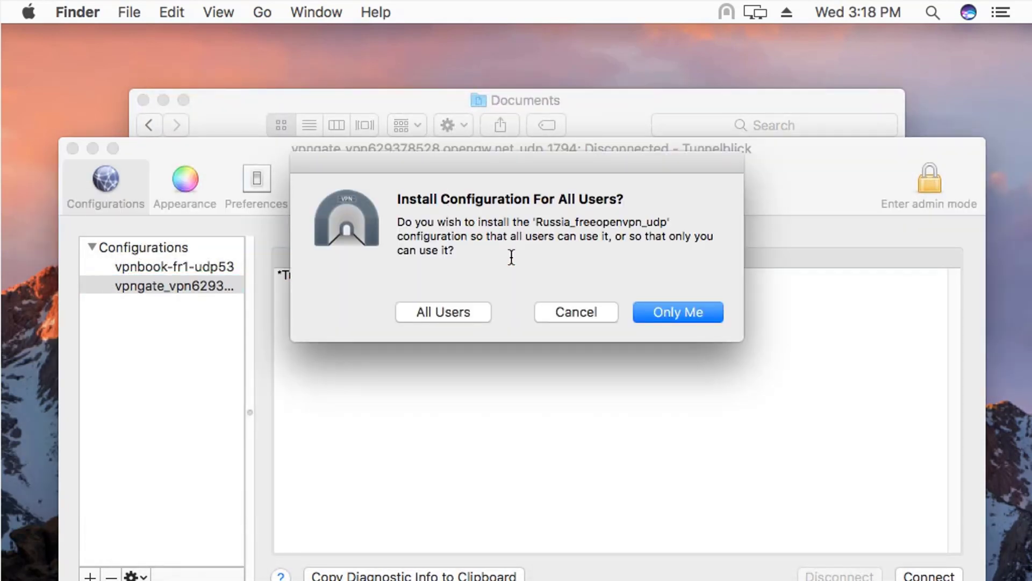
pyautogui.click(670, 311)
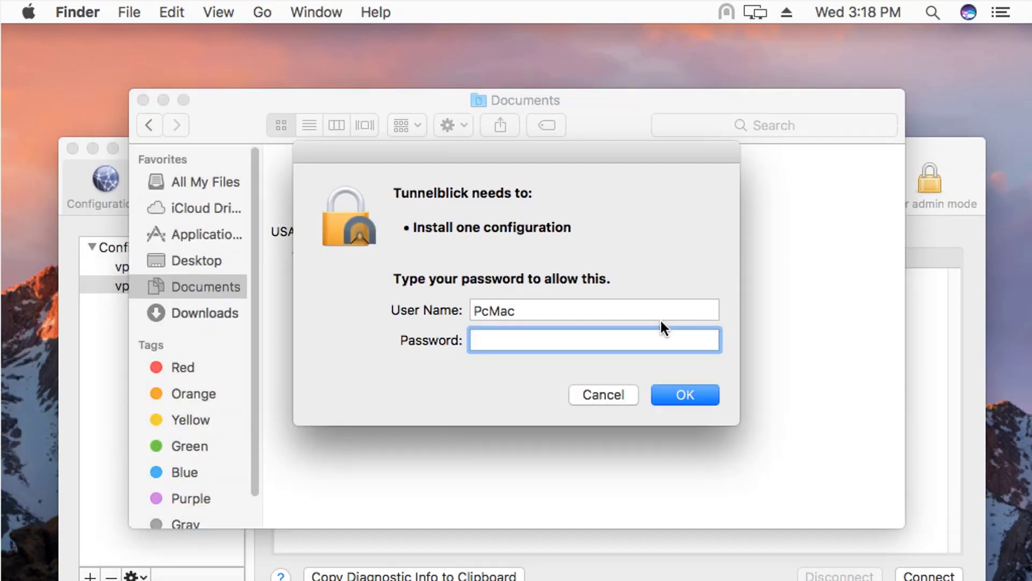
pyautogui.write('••••••••')
pyautogui.press('Return')
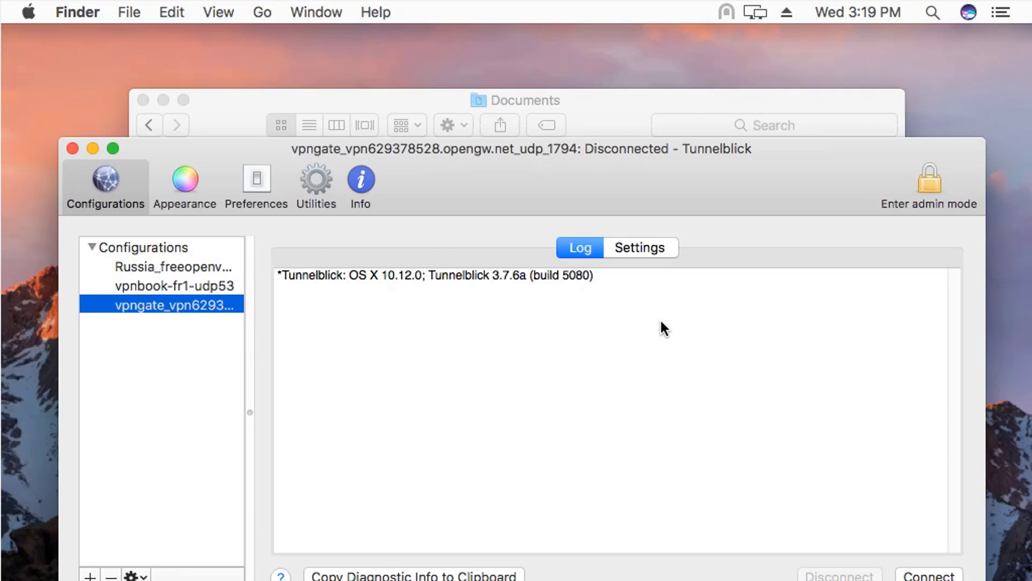
pyautogui.click(330, 98)
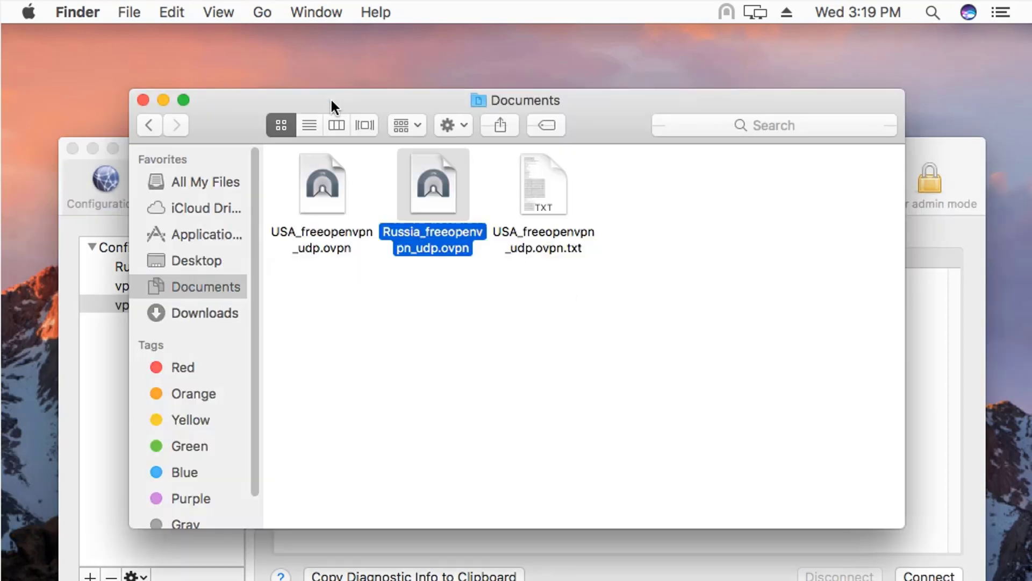
pyautogui.click(144, 100)
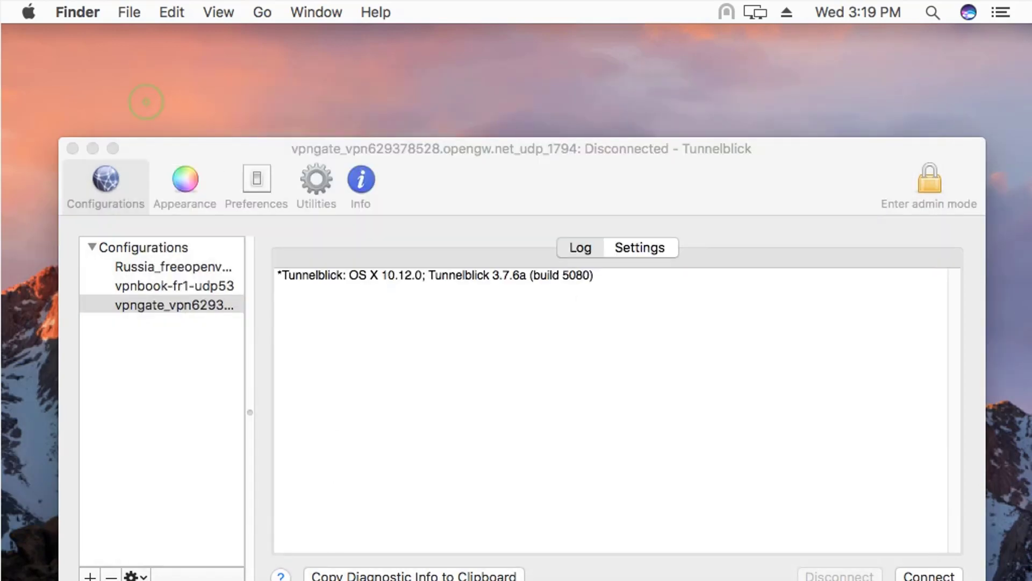
# - Google 'whats my location' in Safari (showing South West Delhi), then minimize Safari
pyautogui.press('super+Tab')
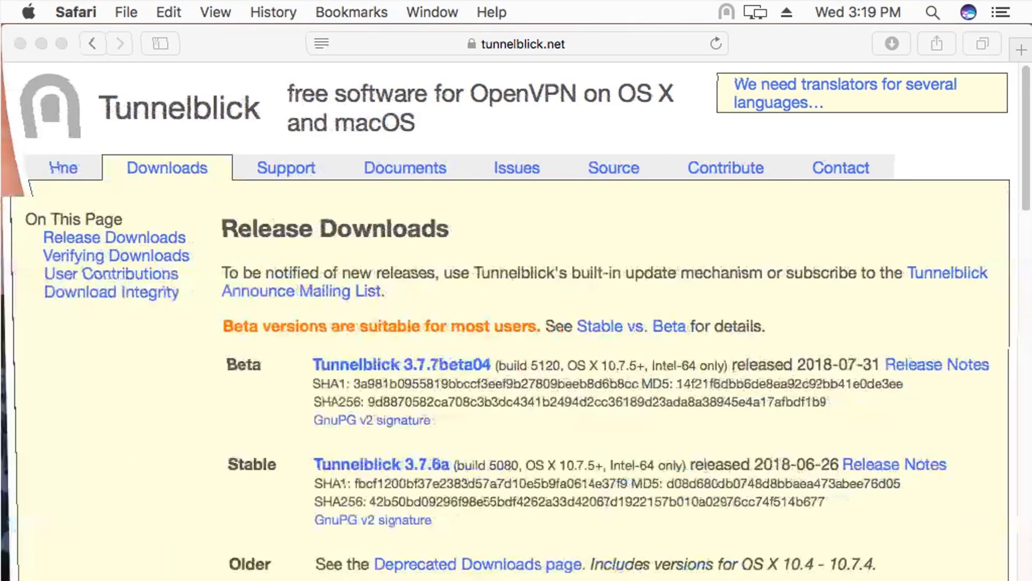
pyautogui.click(530, 39)
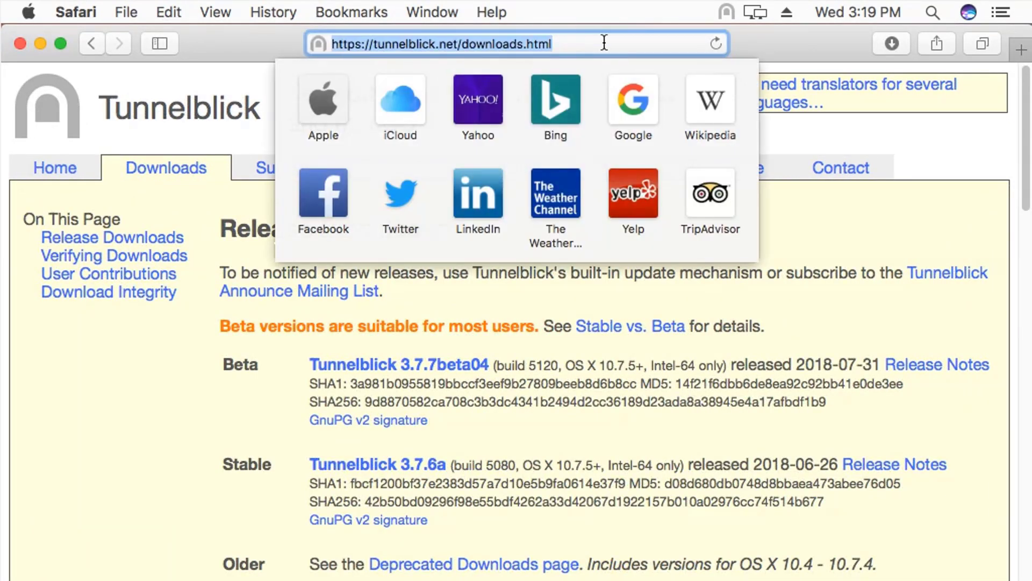
pyautogui.write('whats')
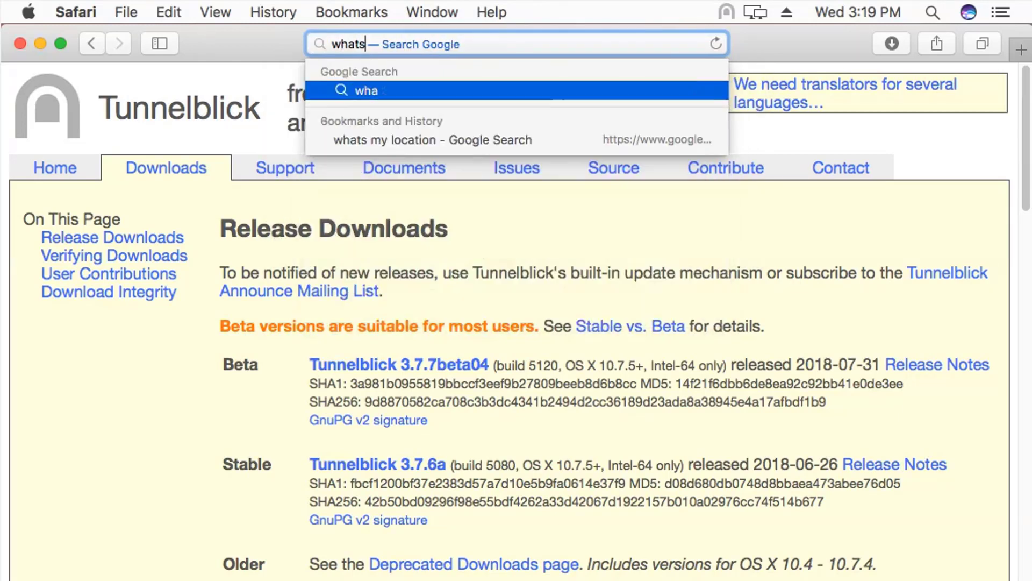
pyautogui.write(' my l')
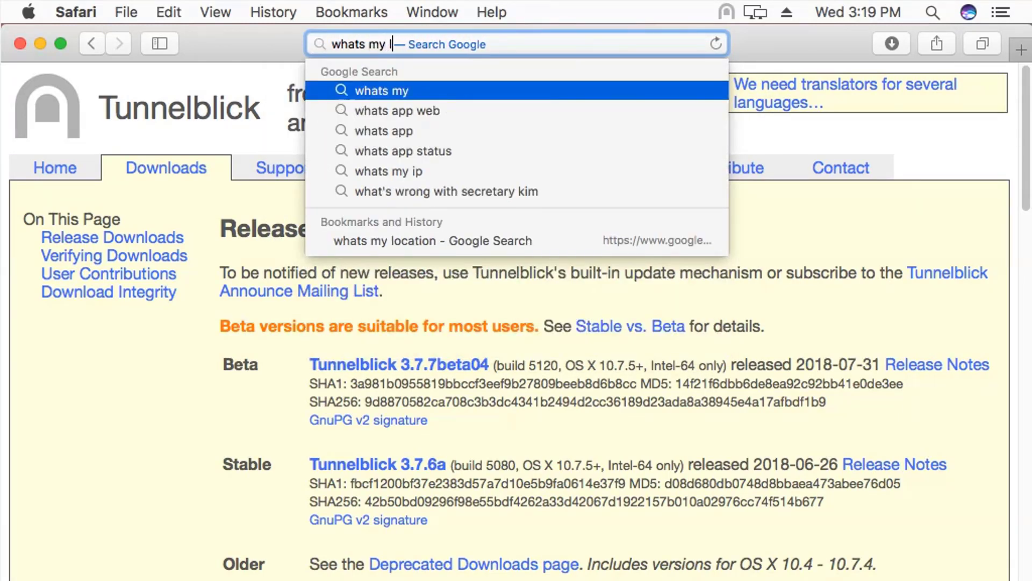
pyautogui.write('ocation')
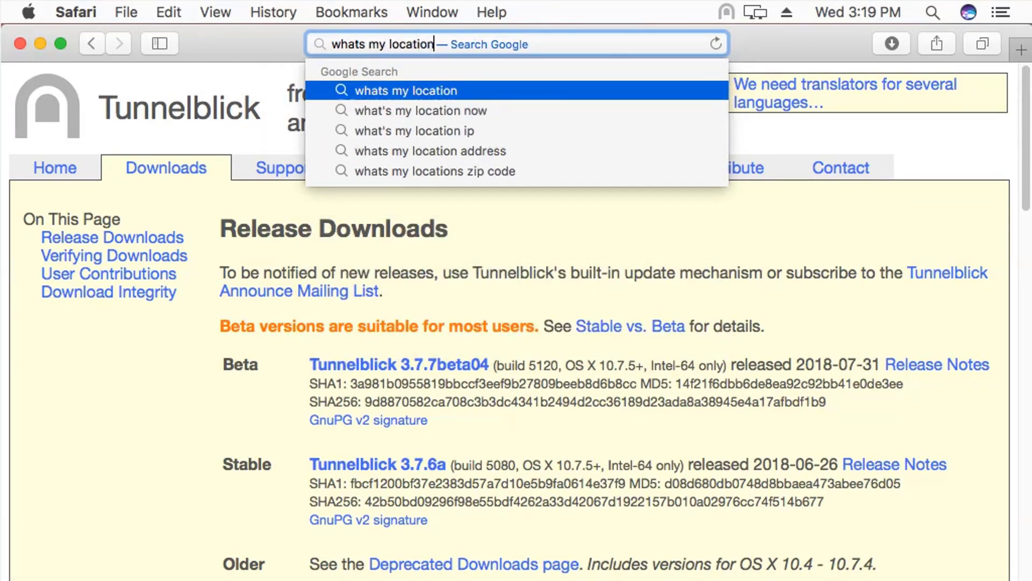
pyautogui.press('Return')
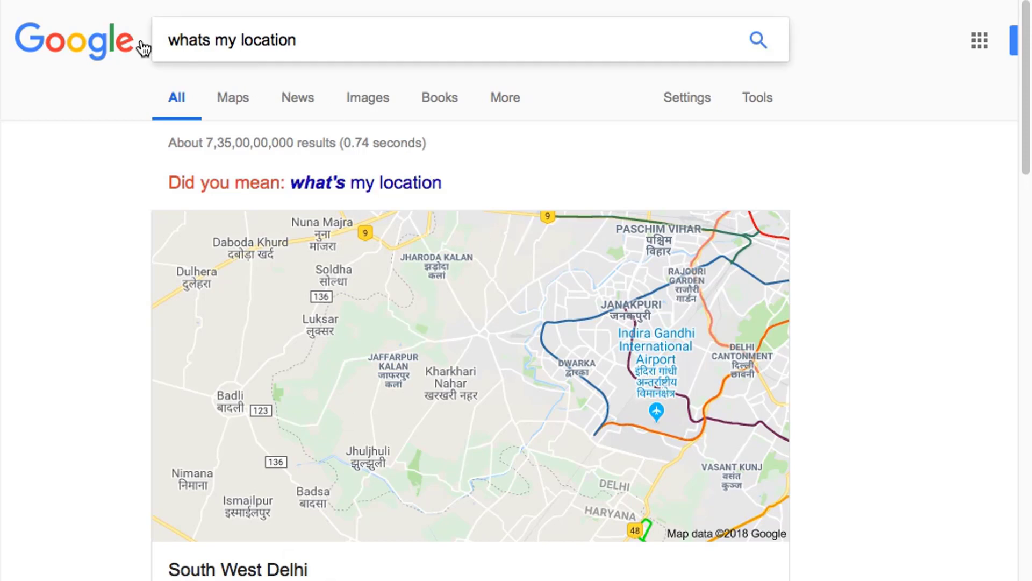
pyautogui.click(43, 7)
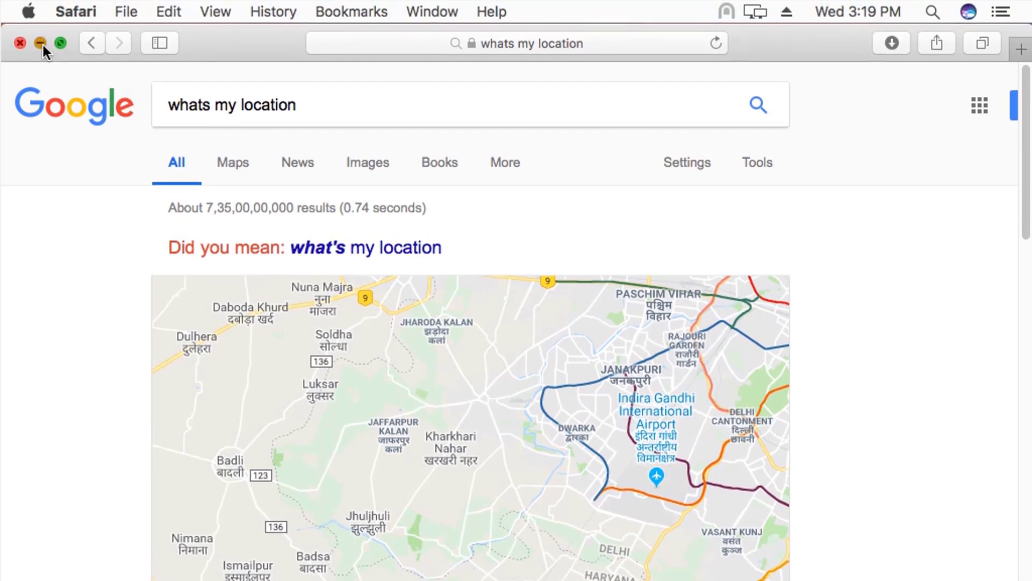
pyautogui.click(41, 43)
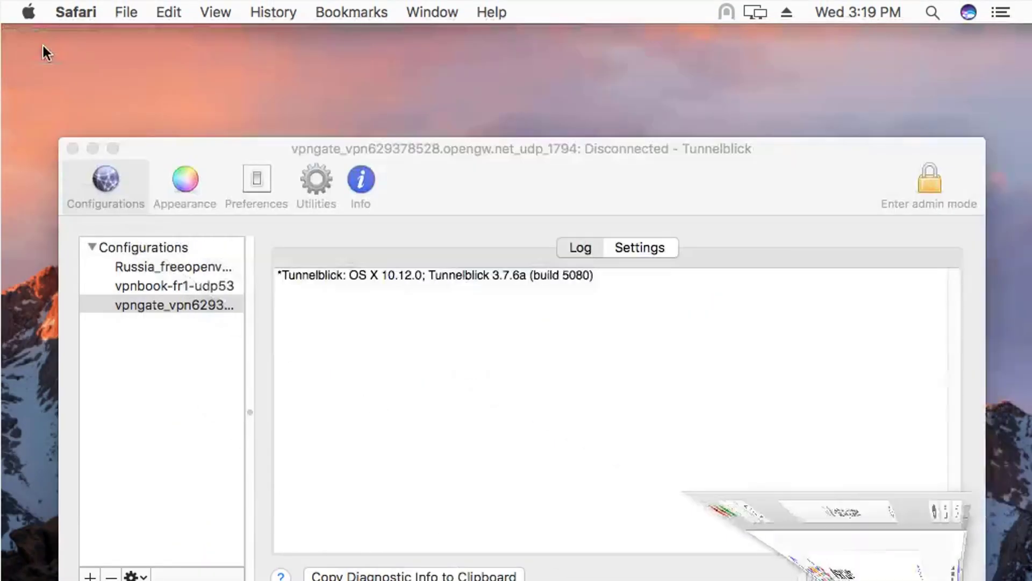
# - Select Russia_freeopenvpn_udp, dismiss the comp-lzo warning, and connect
pyautogui.click(179, 264)
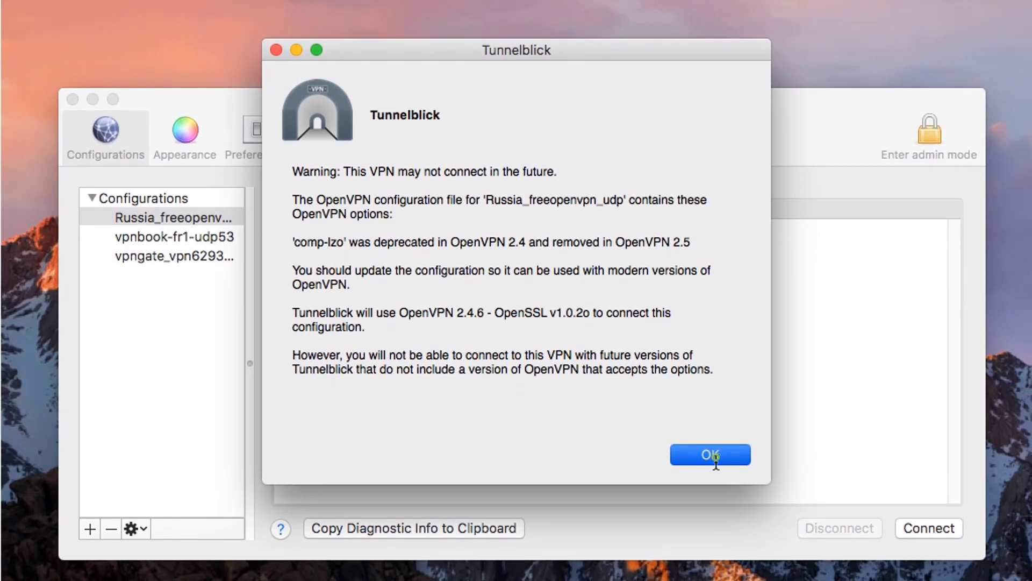
pyautogui.click(710, 503)
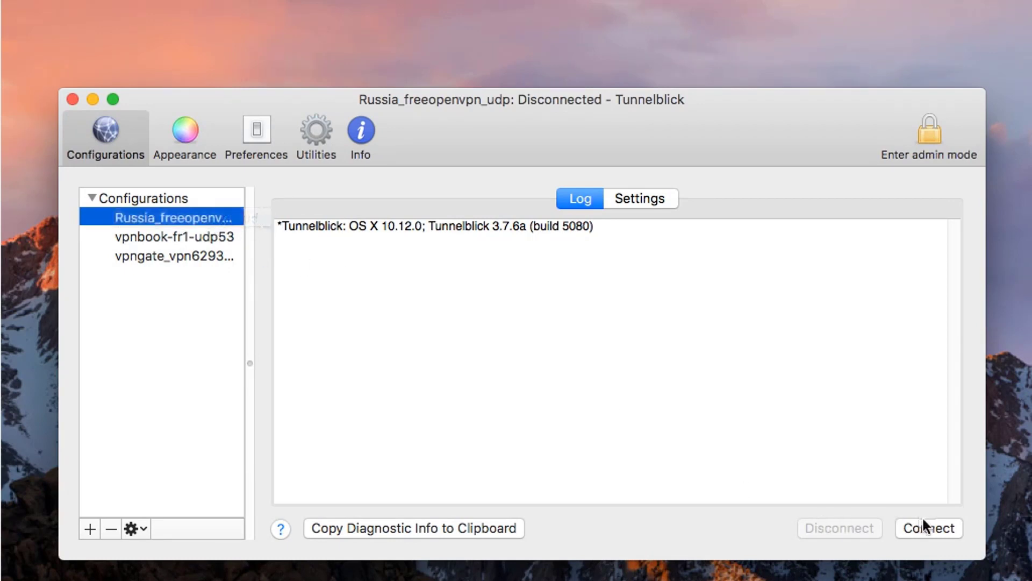
pyautogui.click(937, 529)
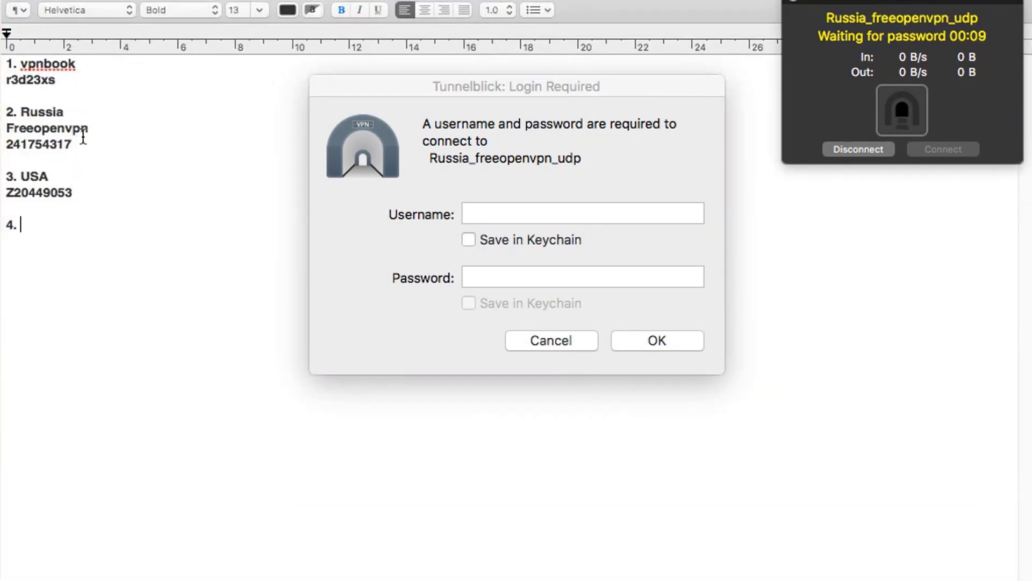
# - Enter the Russia VPN username and password from the notes, saving both in Keychain, and connect
pyautogui.doubleClick(57, 129)
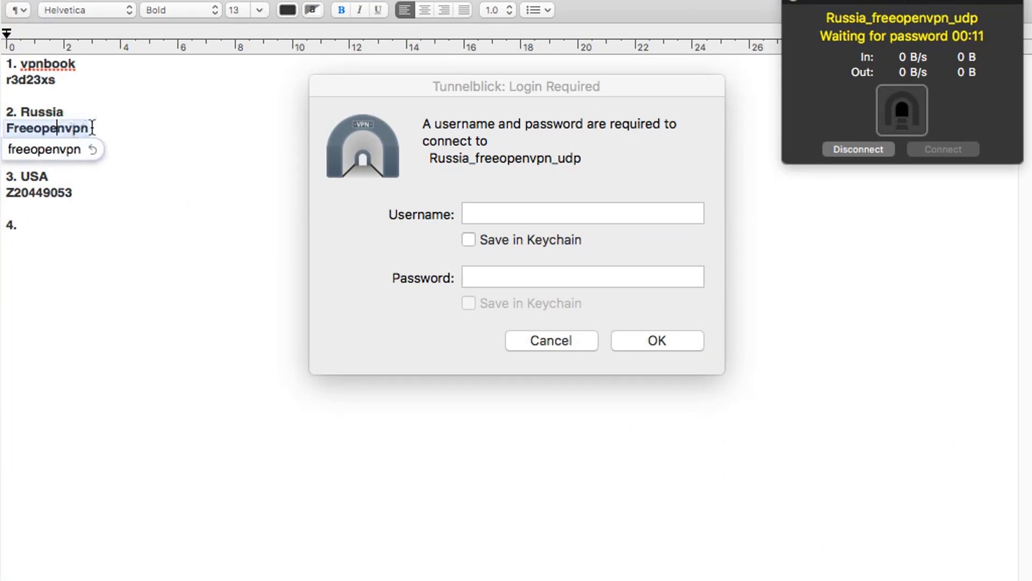
pyautogui.click(544, 214)
pyautogui.write('f')
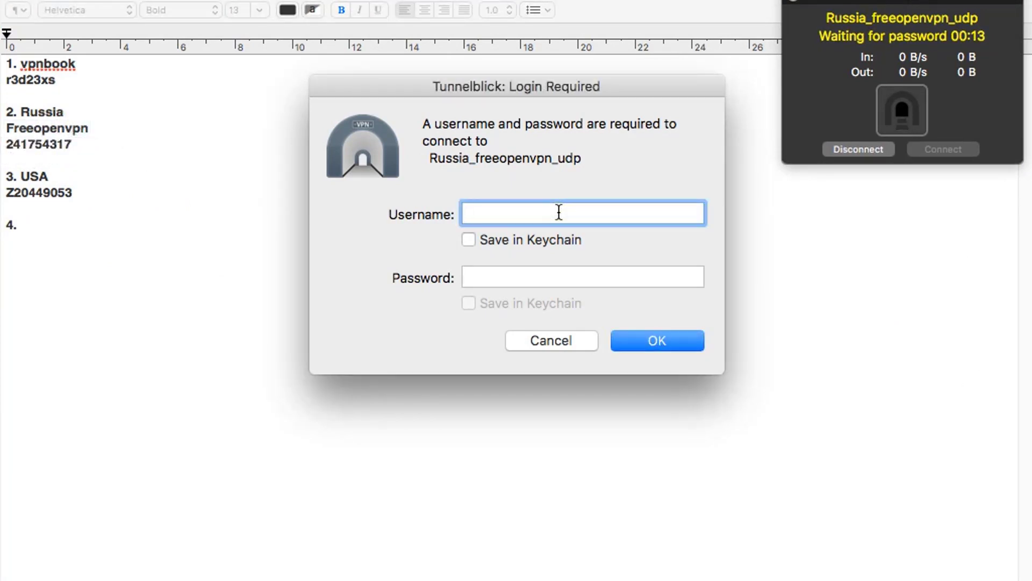
pyautogui.write('reeopenvpn')
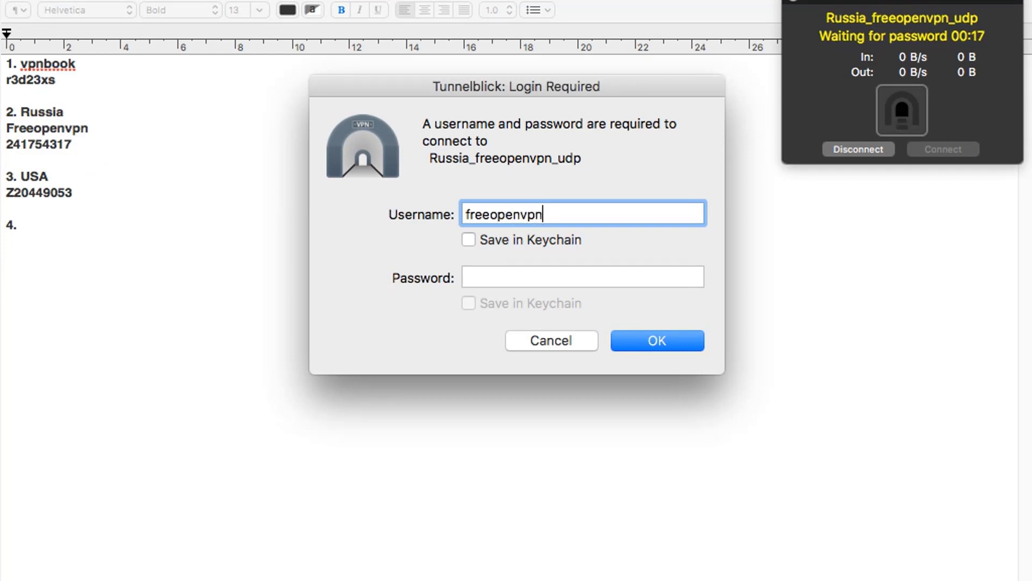
pyautogui.click(562, 278)
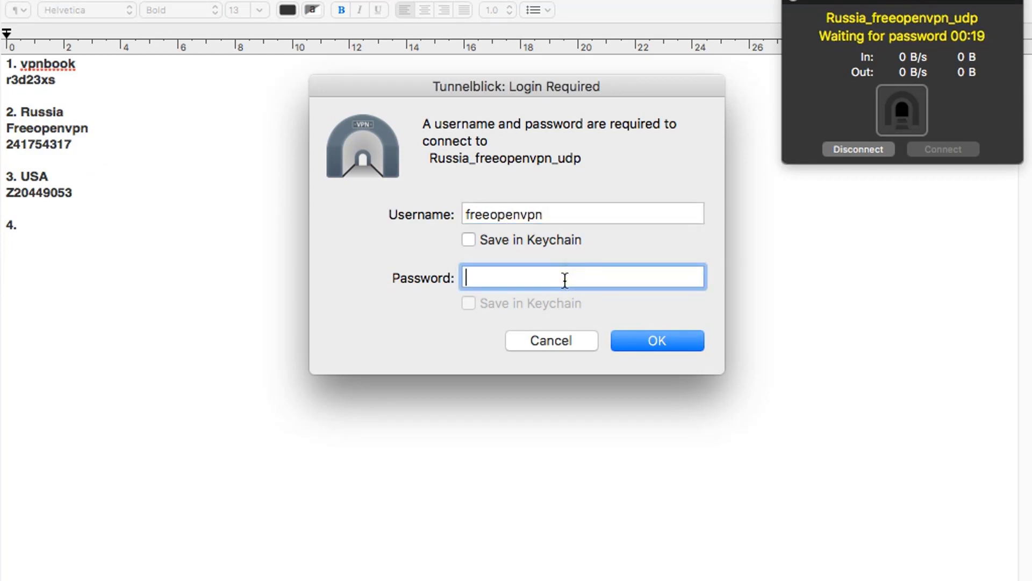
pyautogui.write('241')
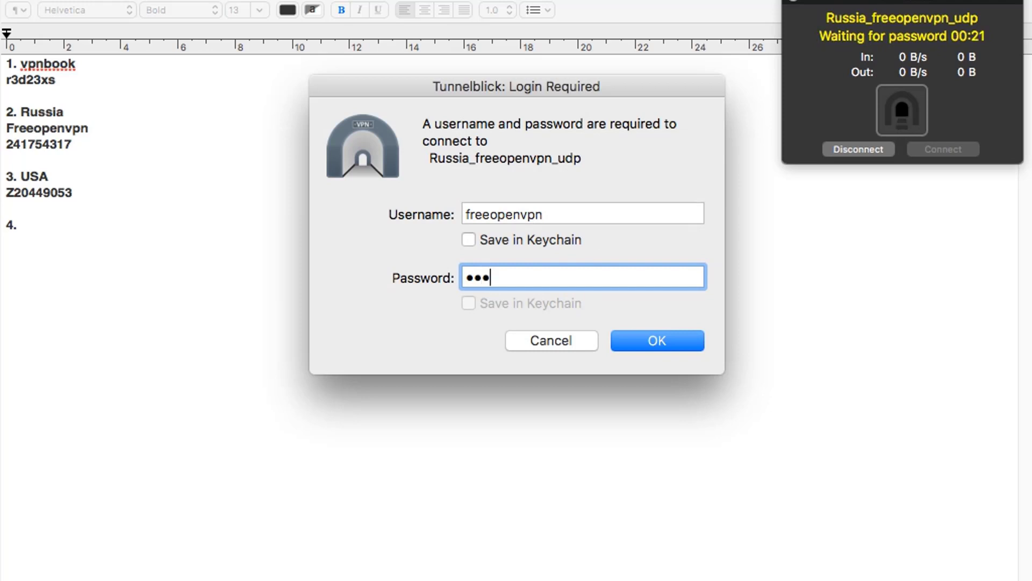
pyautogui.write('75')
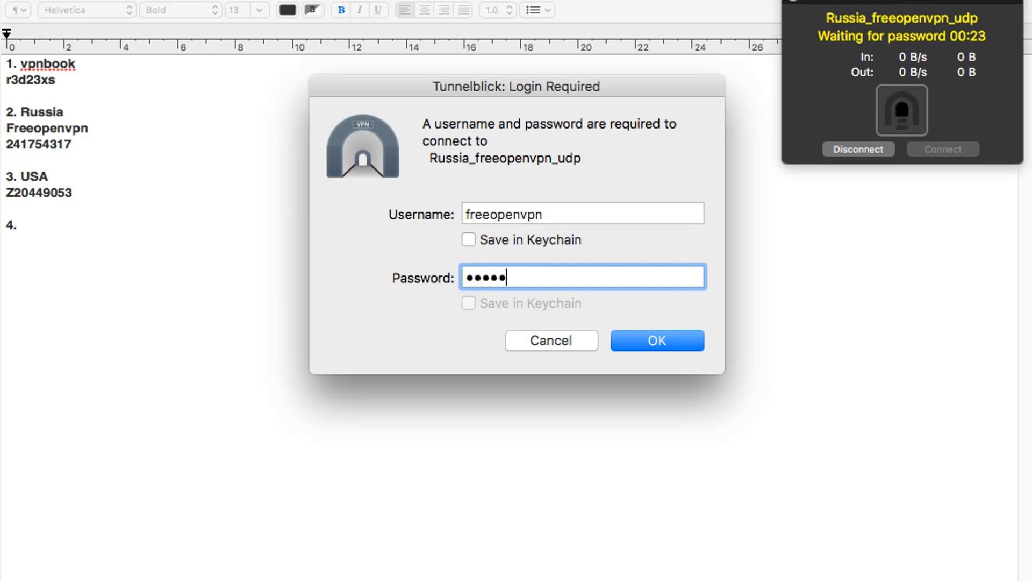
pyautogui.write('4317')
pyautogui.click(469, 240)
pyautogui.click(469, 303)
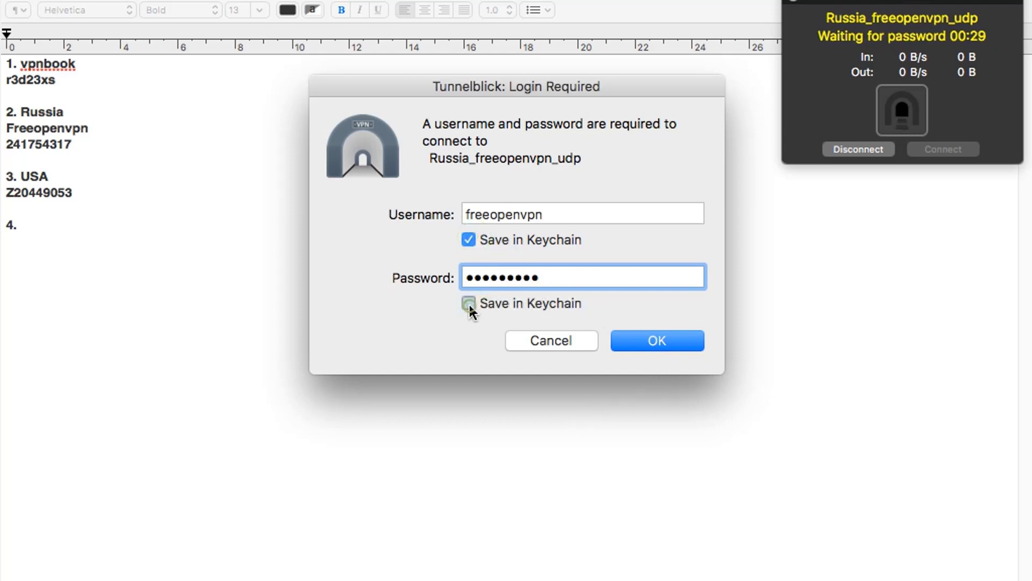
pyautogui.click(644, 341)
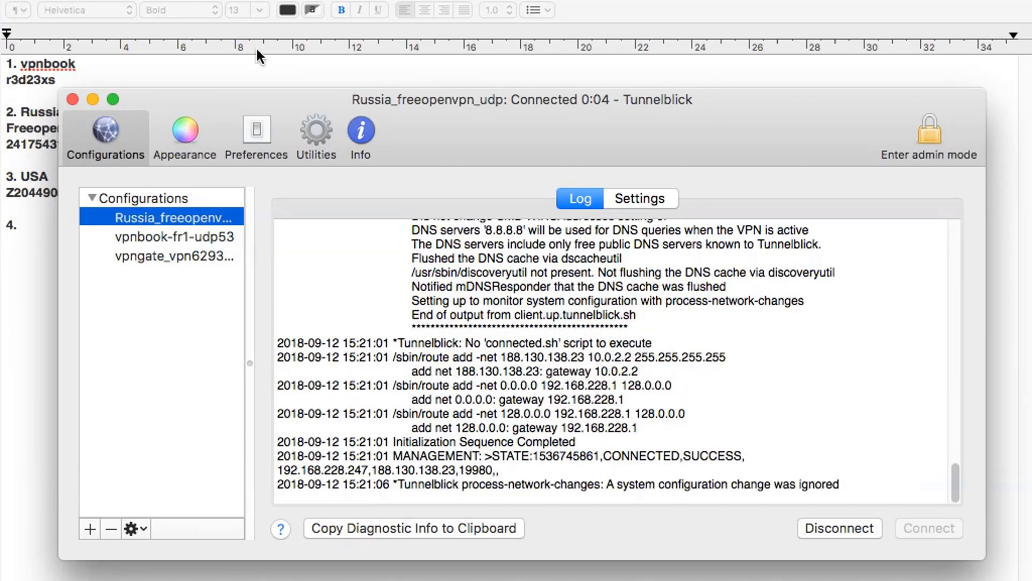
# - Minimize Tunnelblick and the TextEdit notes, then resubmit the location search, which fails to connect
pyautogui.click(93, 99)
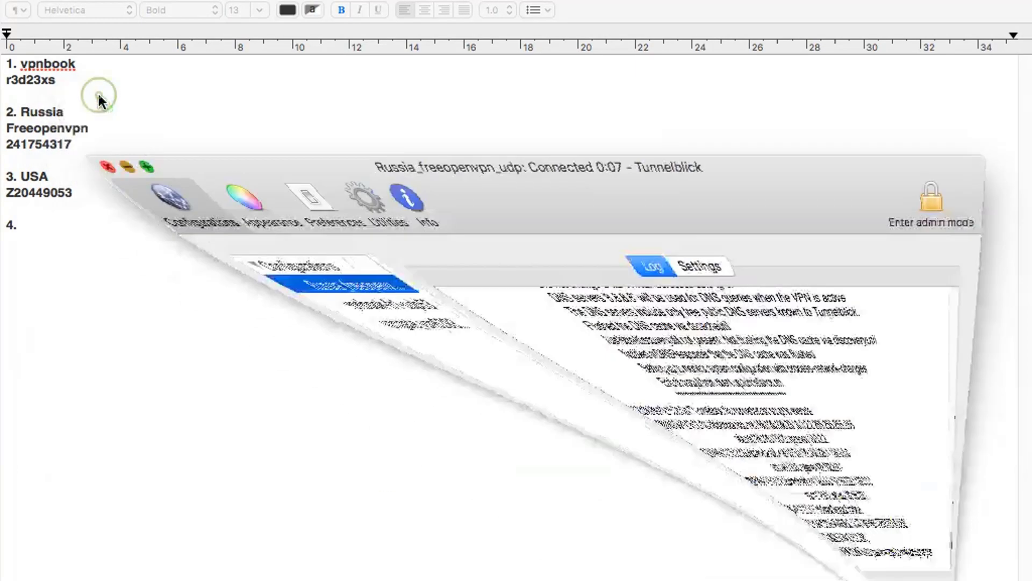
pyautogui.press('super+m')
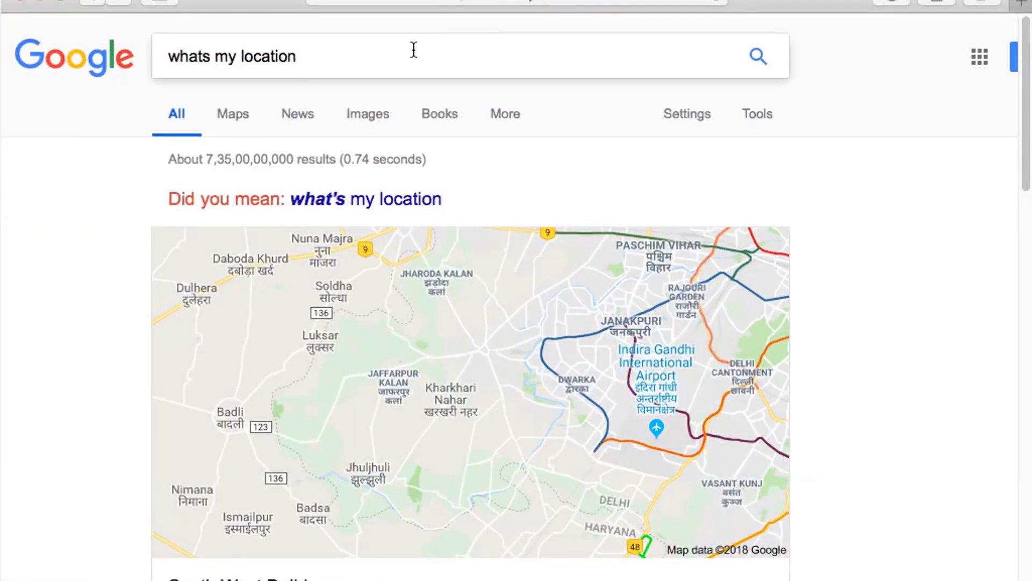
pyautogui.click(414, 50)
pyautogui.press('Return')
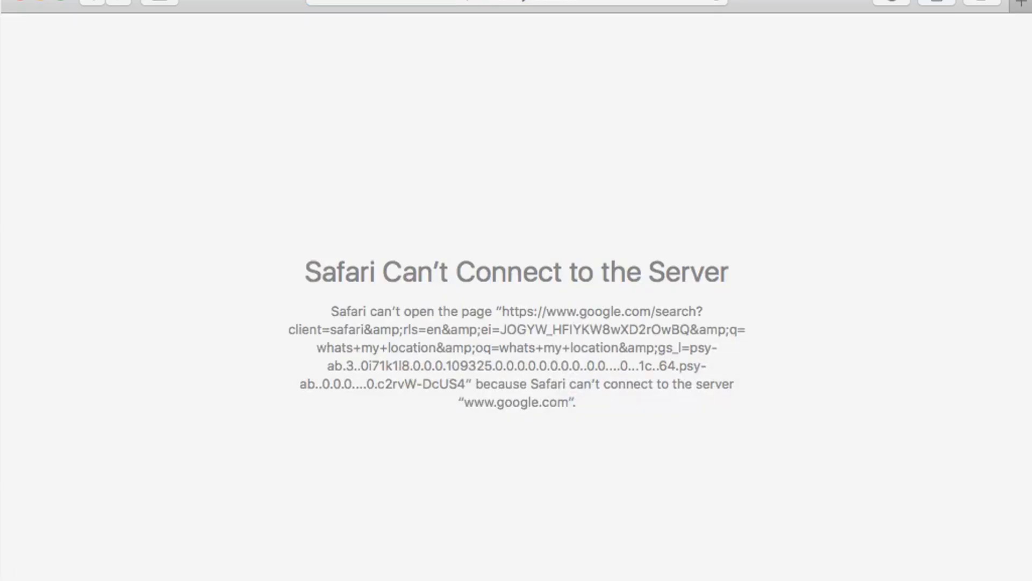
# - Start entering google.com in Safari's address bar, correcting a typo
pyautogui.click(579, 46)
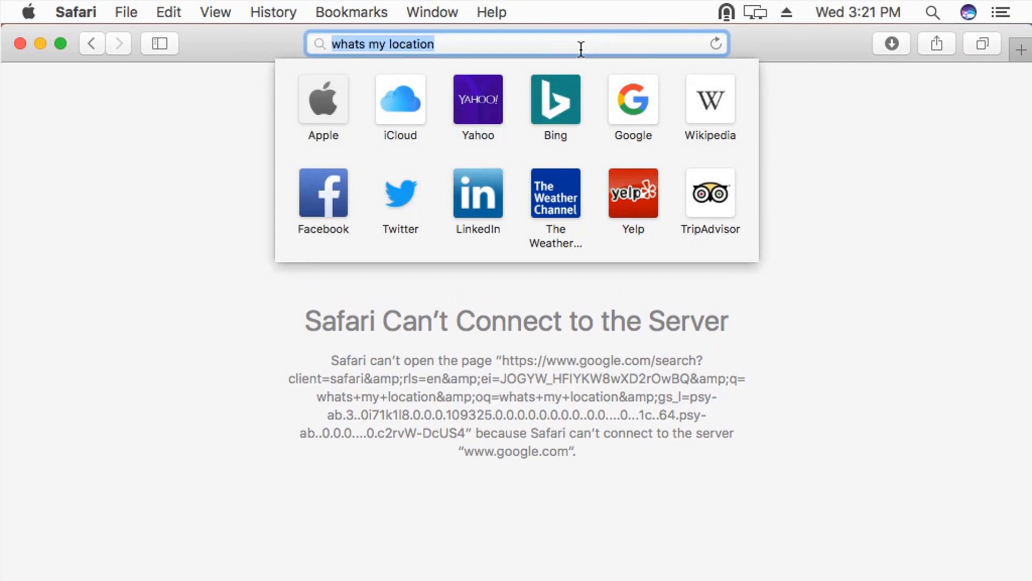
pyautogui.write('gogoe')
pyautogui.press('BackSpace')
pyautogui.press('BackSpace')
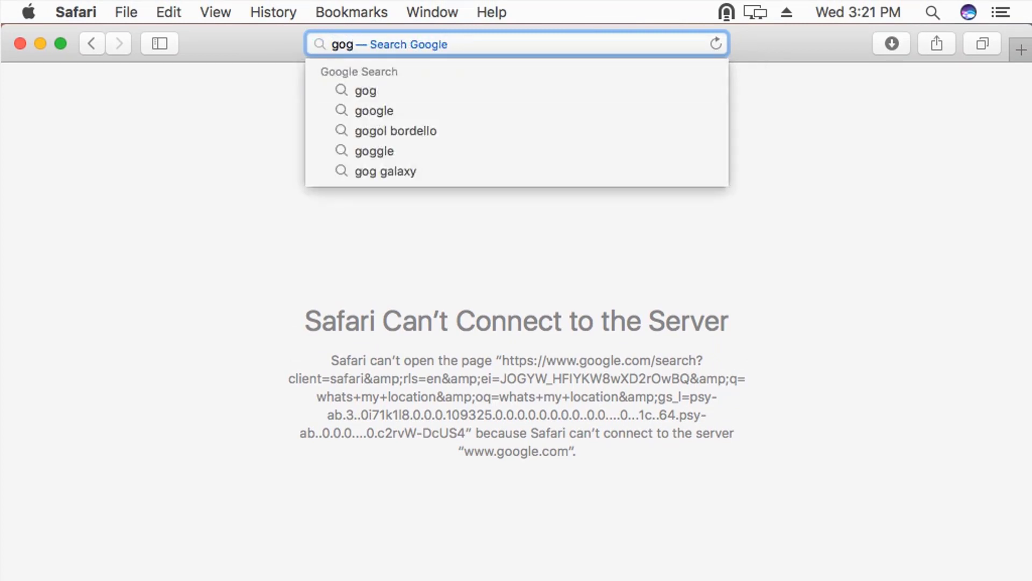
pyautogui.press('BackSpace')
# - Load google.com and search 'whats my location', now showing Russia, with results in English
pyautogui.write('ogle')
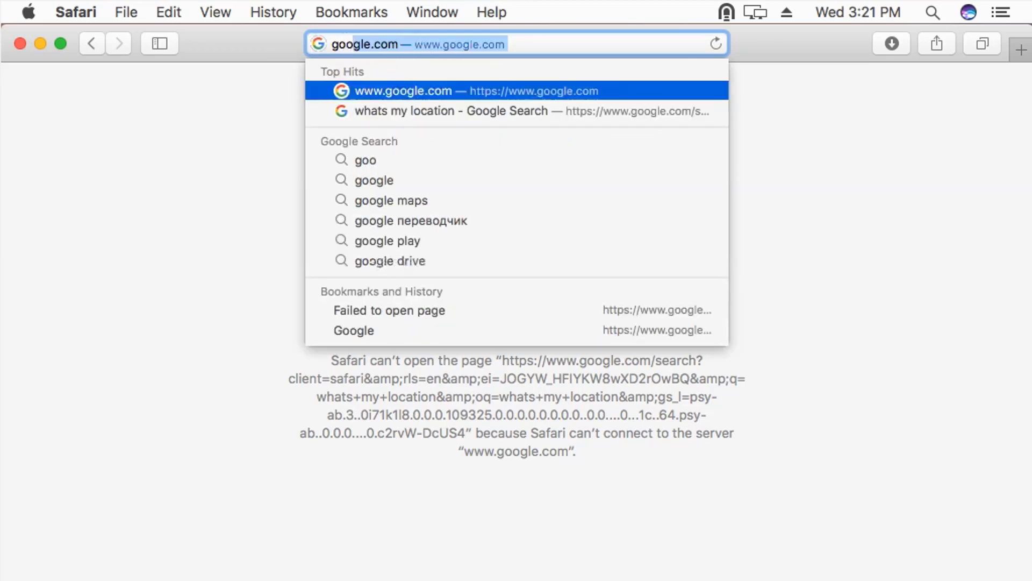
pyautogui.write('.com/')
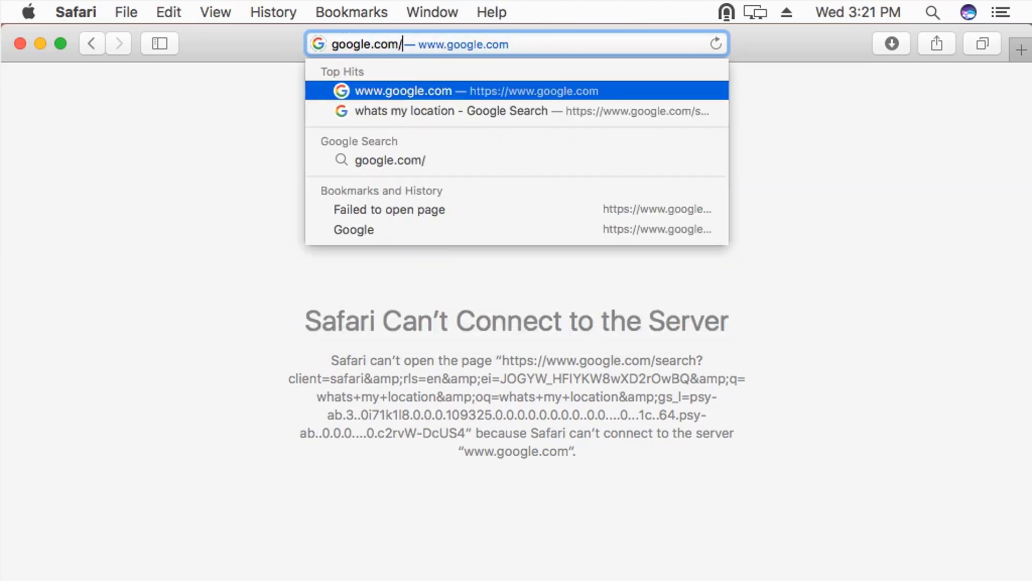
pyautogui.press('Return')
pyautogui.write('wh')
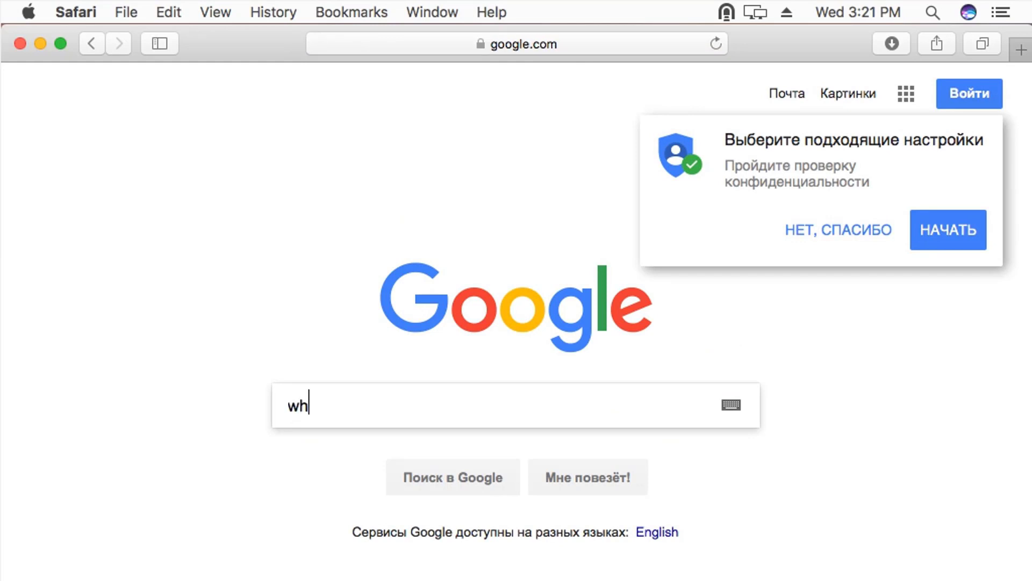
pyautogui.write('ats my location')
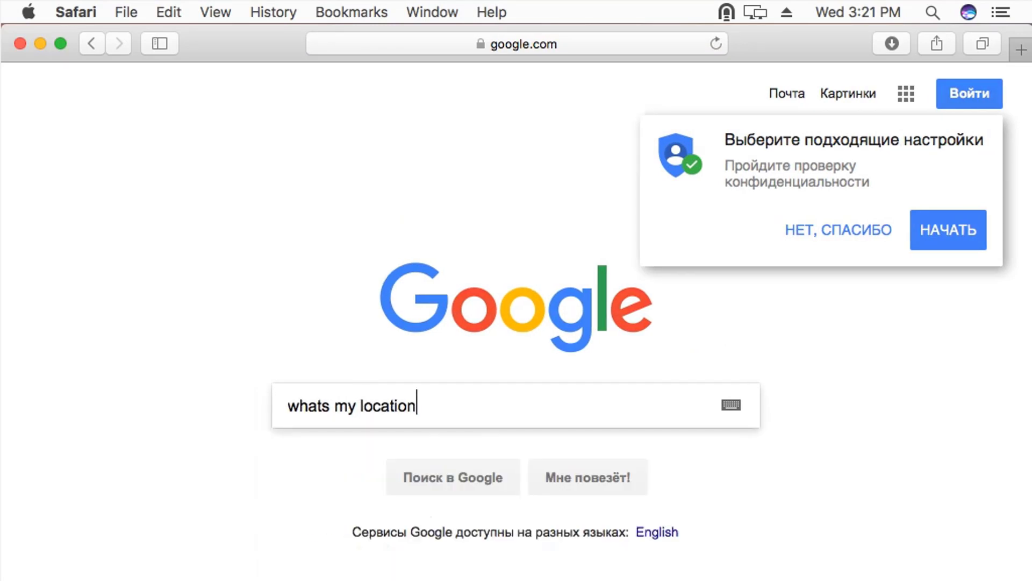
pyautogui.press('Return')
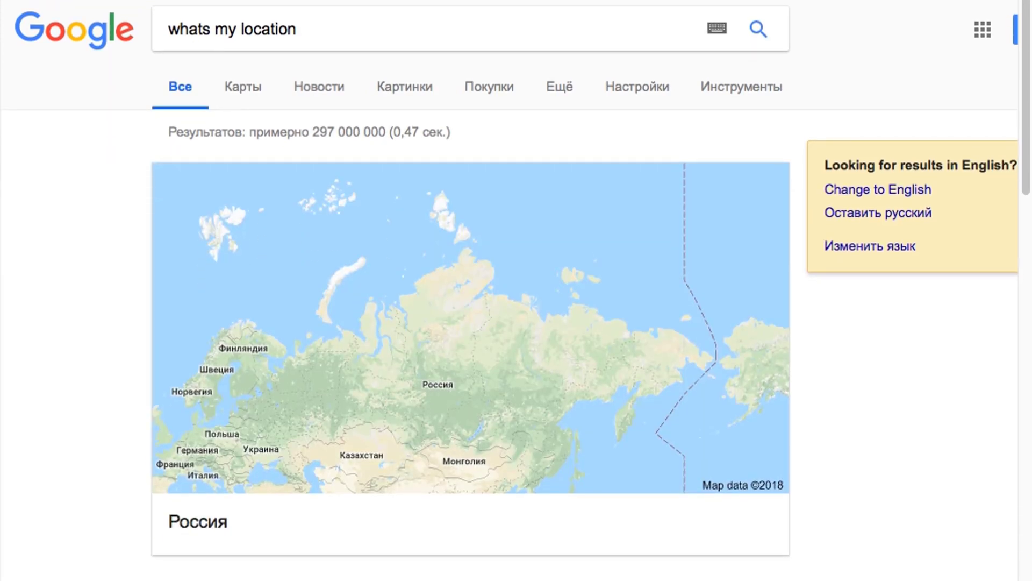
pyautogui.click(880, 192)
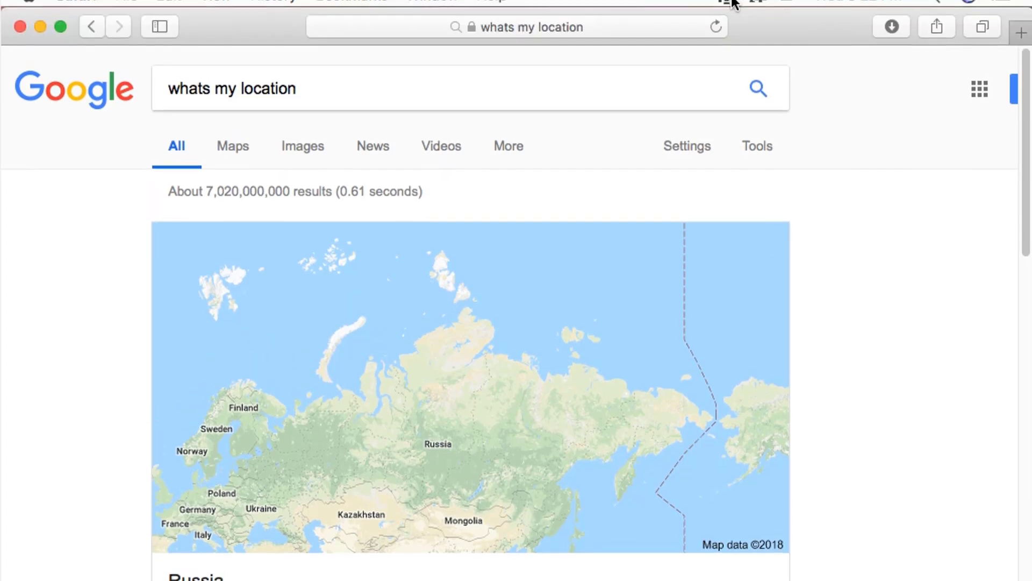
pyautogui.click(730, 1)
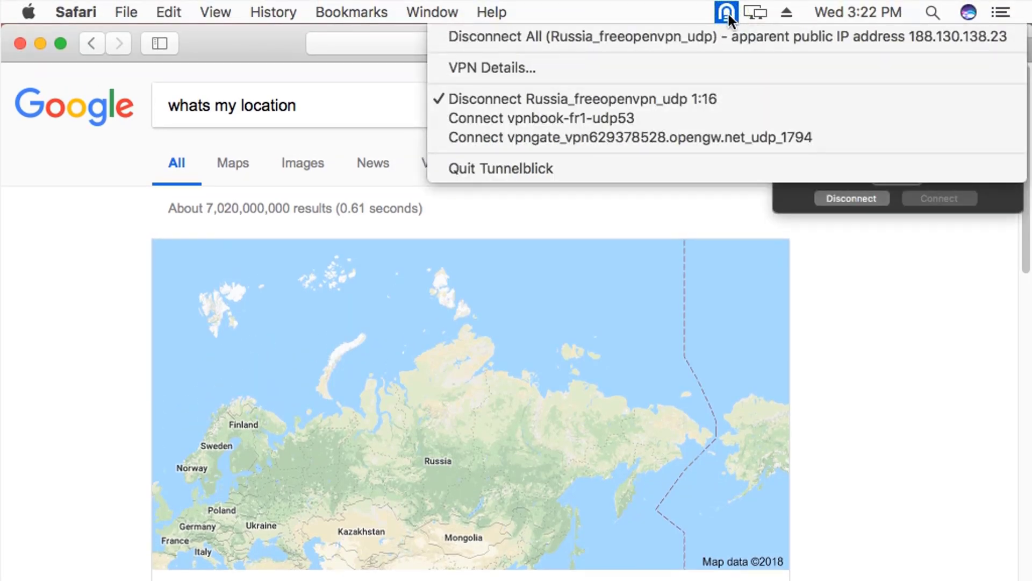
# - Disconnect Russia_freeopenvpn_udp from the menu-bar icon and connect vpnbook-fr1-udp53
pyautogui.click(525, 99)
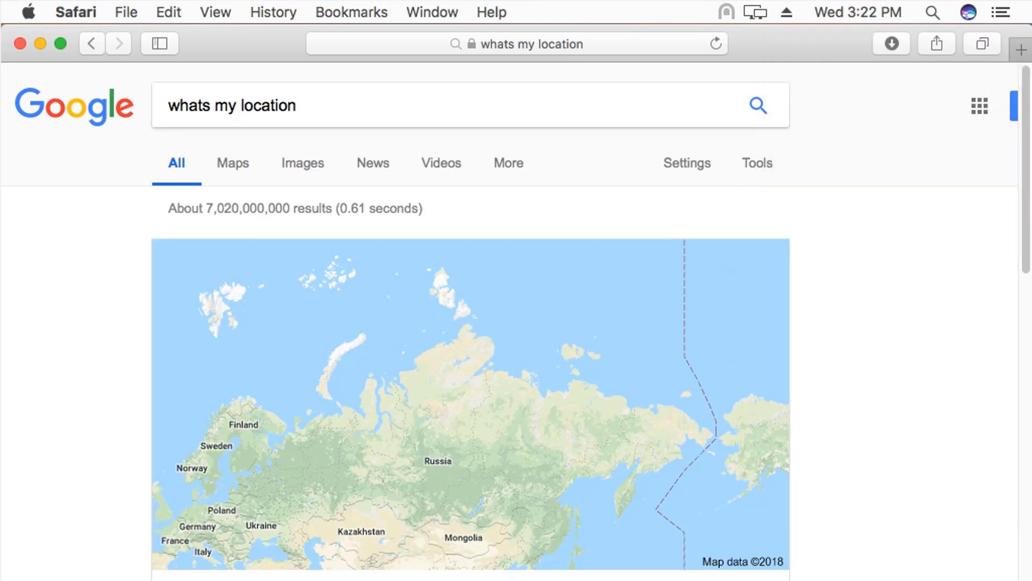
pyautogui.click(727, 11)
pyautogui.click(725, 13)
pyautogui.moveTo(724, 14)
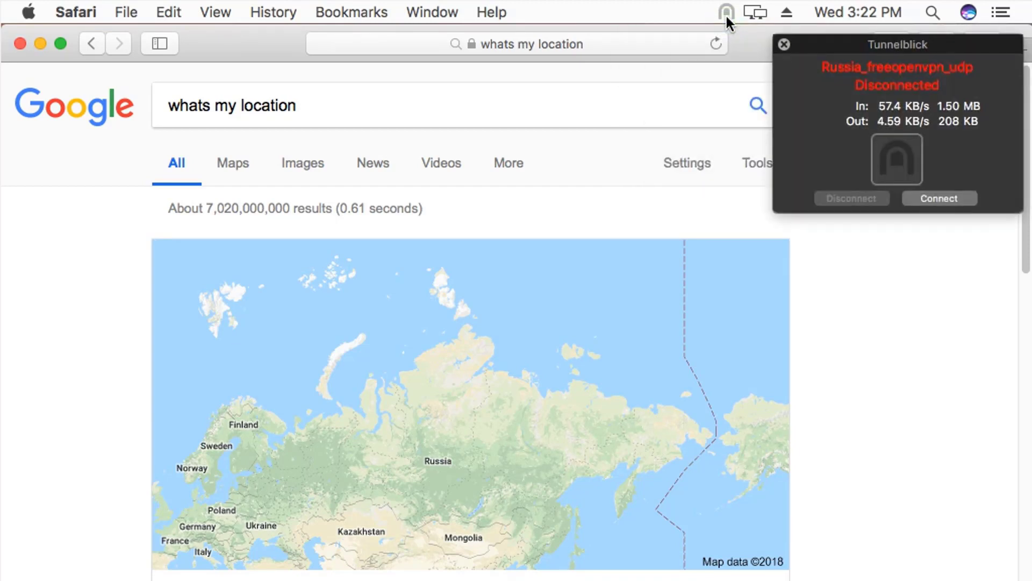
pyautogui.click(725, 13)
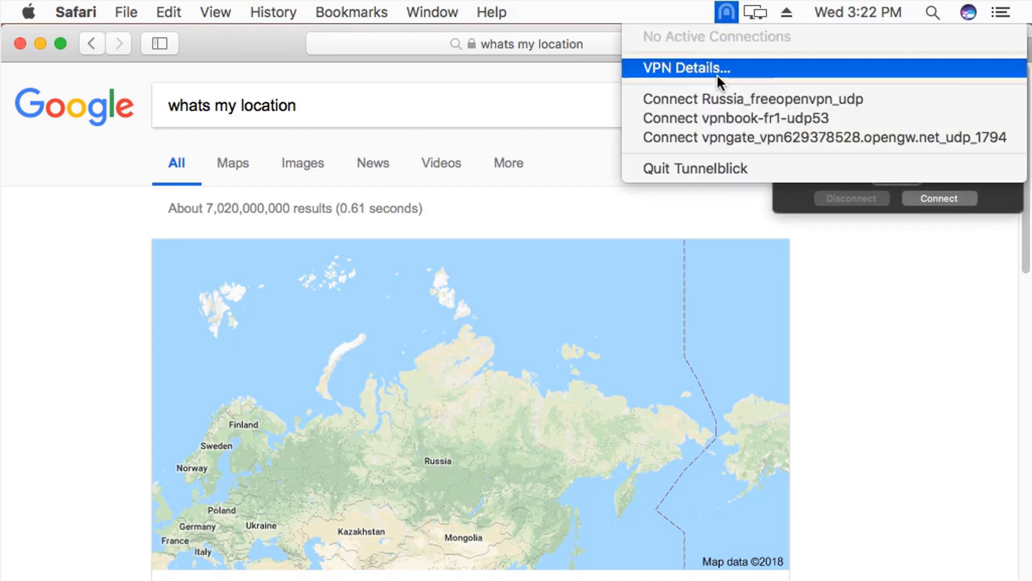
pyautogui.click(711, 118)
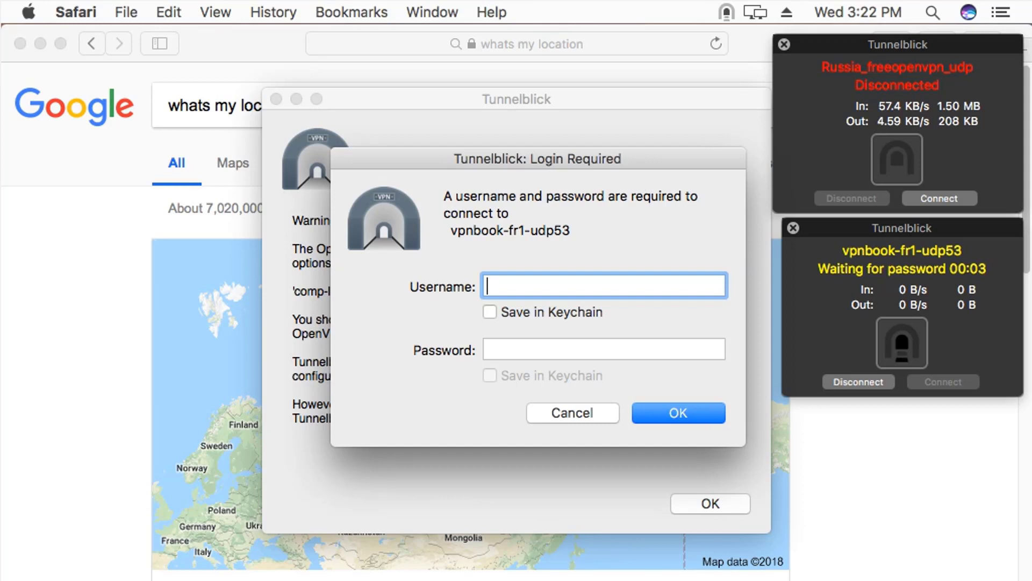
# - Enter the vpnbook username and password, save both in the keychain, and connect
pyautogui.write('vpnbook')
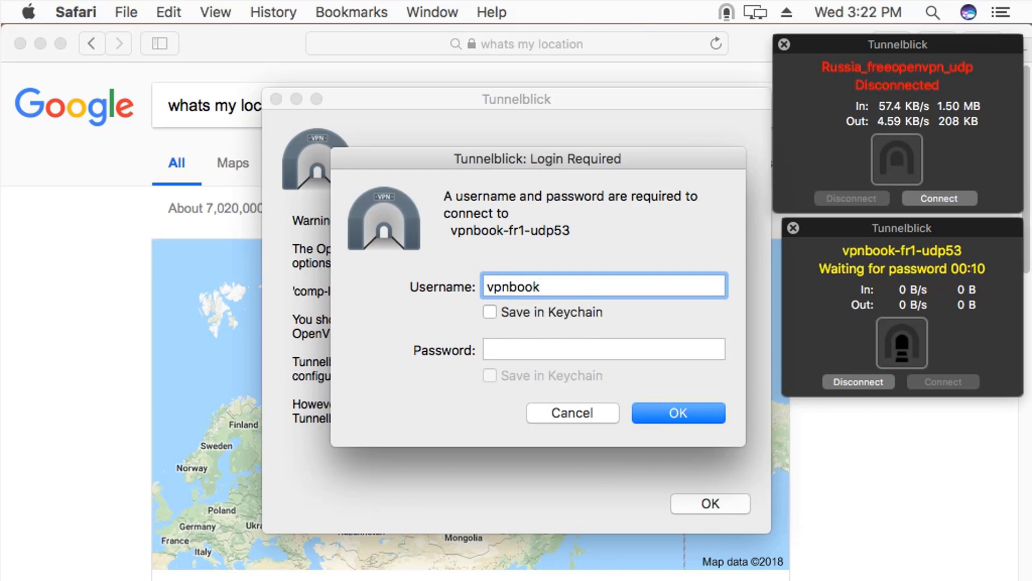
pyautogui.press('super+Tab')
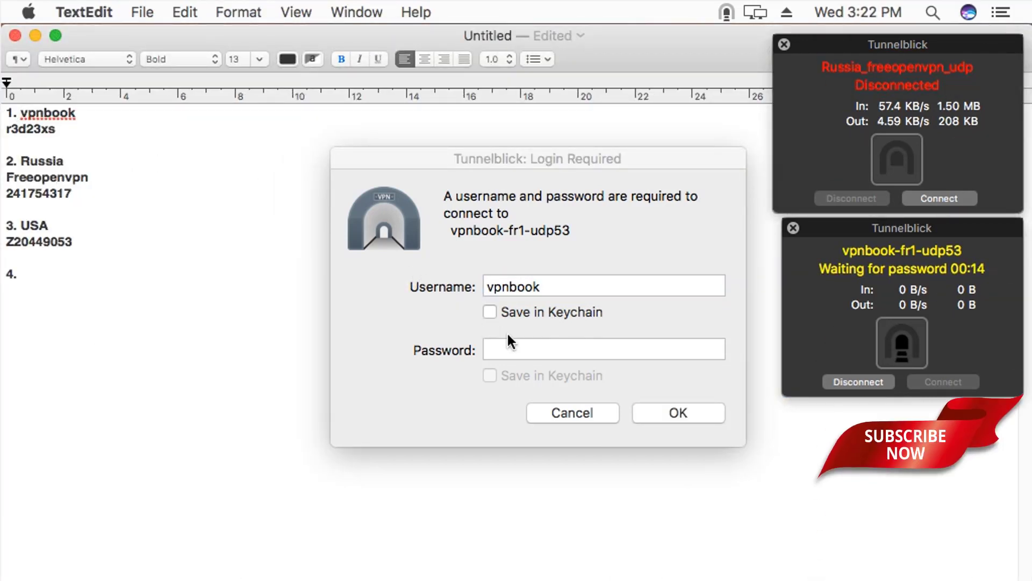
pyautogui.click(527, 346)
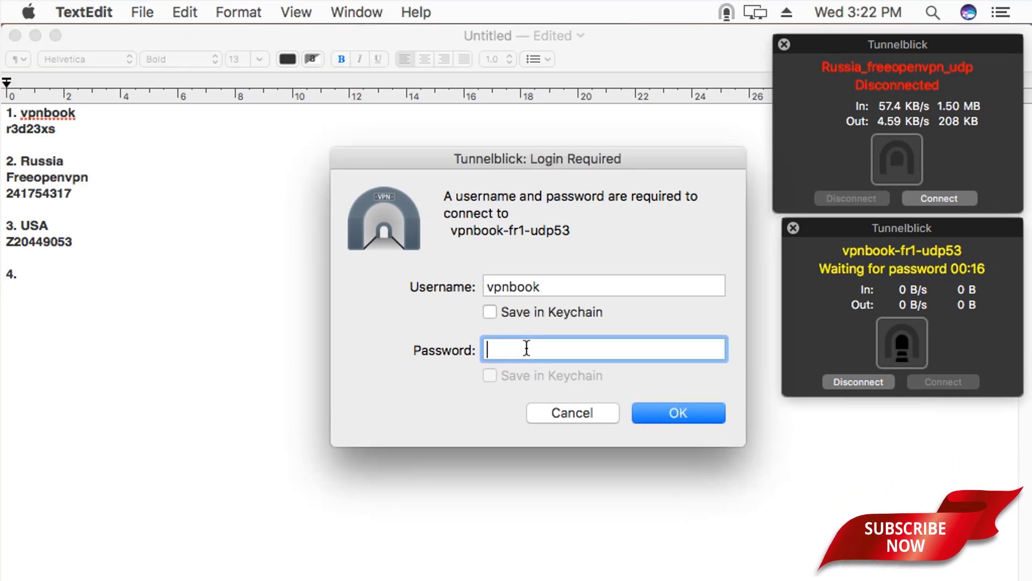
pyautogui.write('r3')
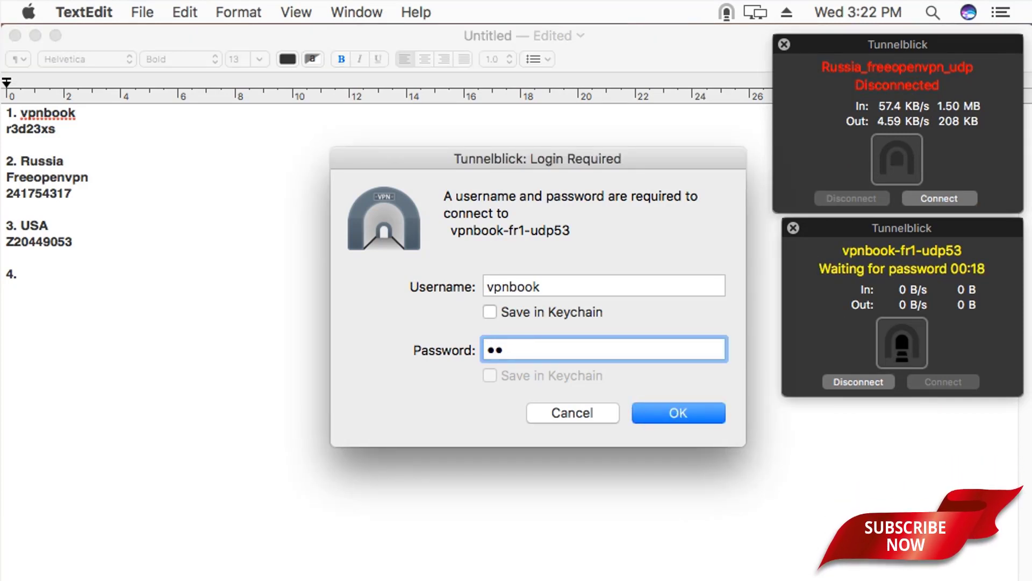
pyautogui.write('d23')
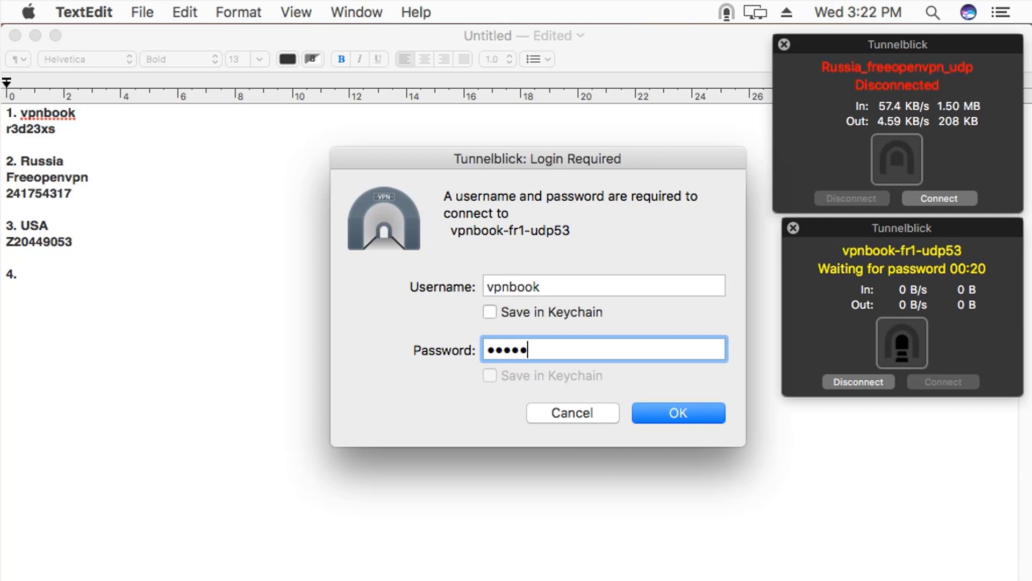
pyautogui.write('xs')
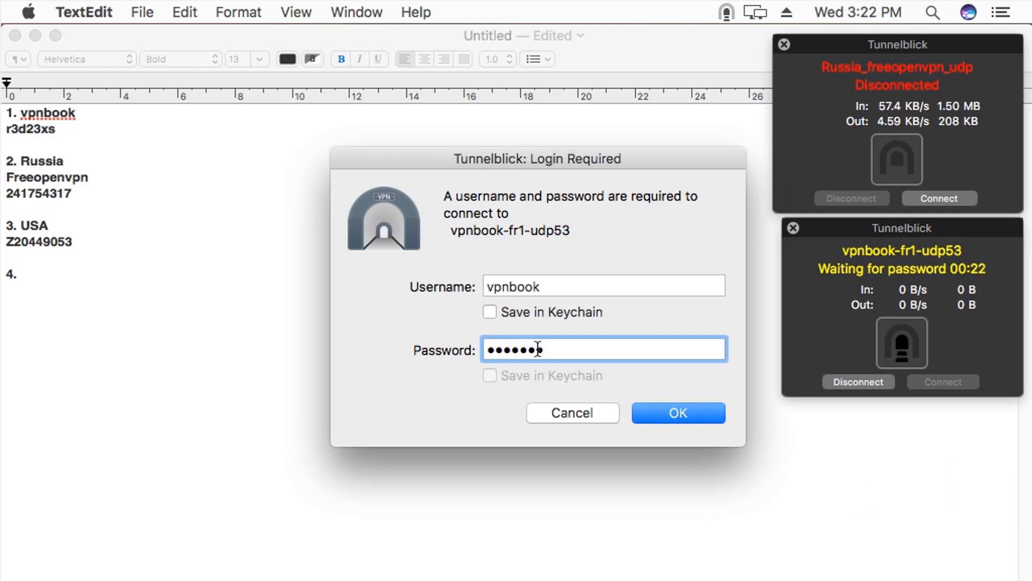
pyautogui.click(489, 311)
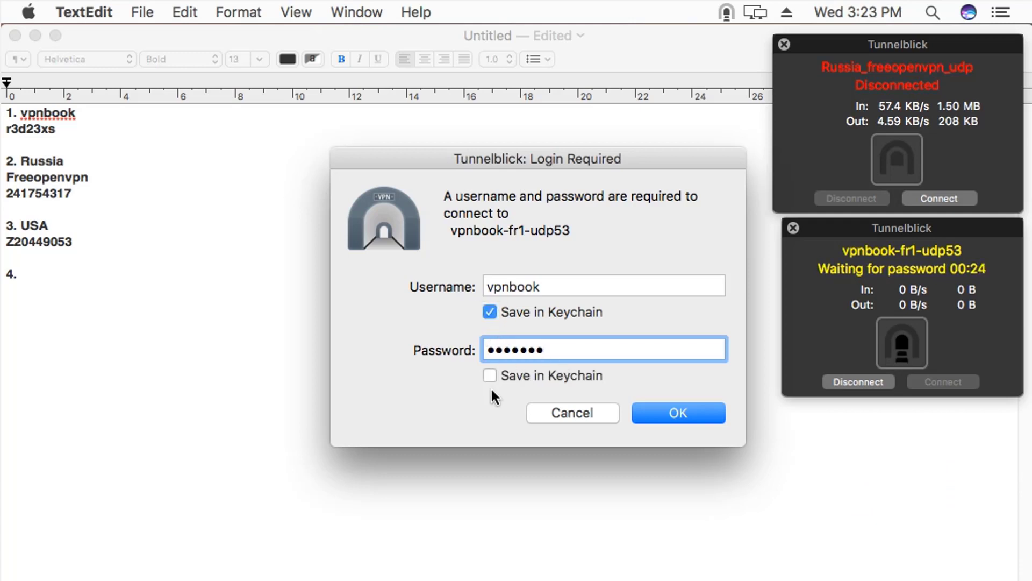
pyautogui.click(490, 374)
pyautogui.click(676, 414)
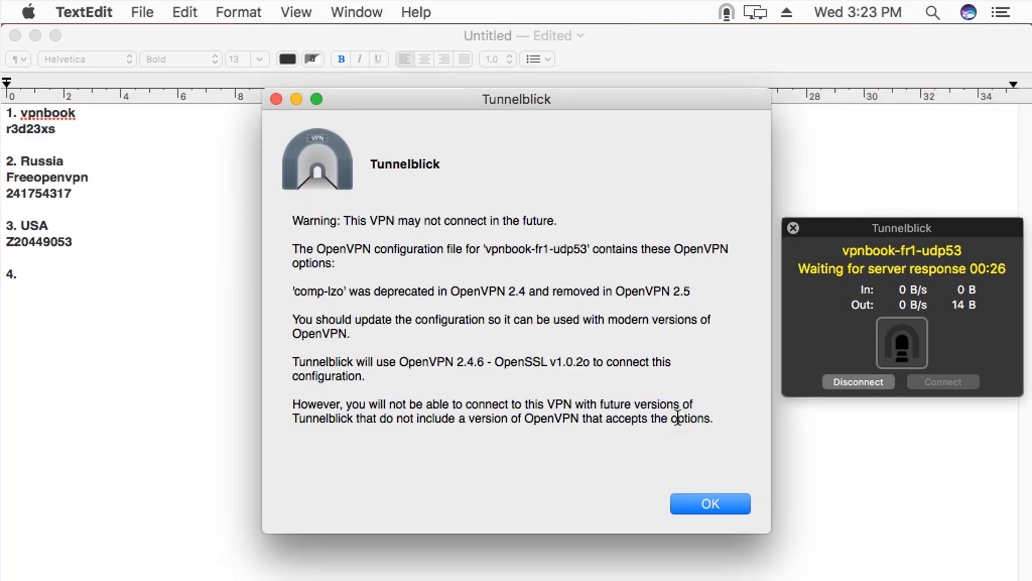
# - Dismiss the deprecation warning, minimize the TextEdit notes, and reload Safari's Google page
pyautogui.click(700, 505)
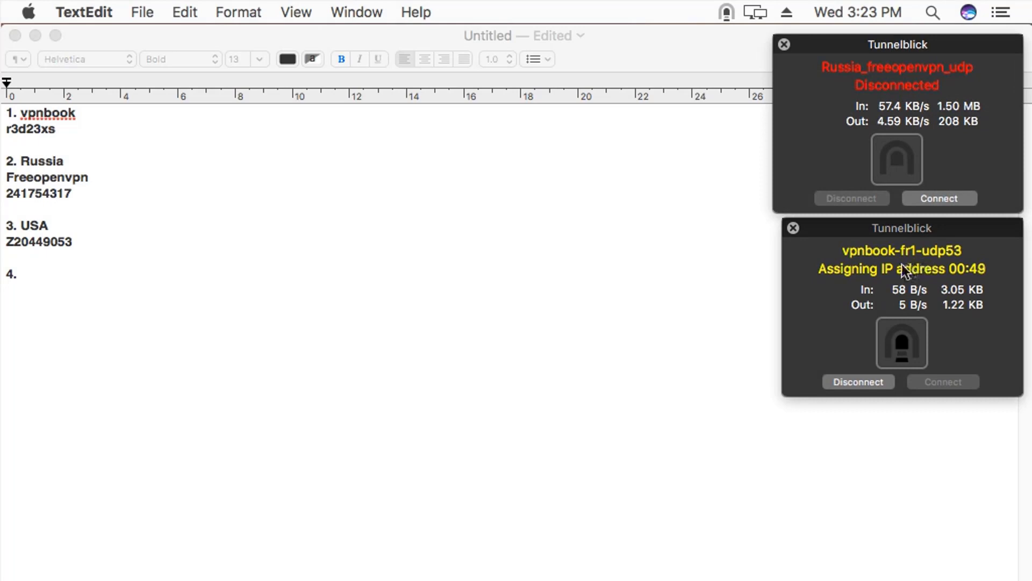
pyautogui.click(42, 33)
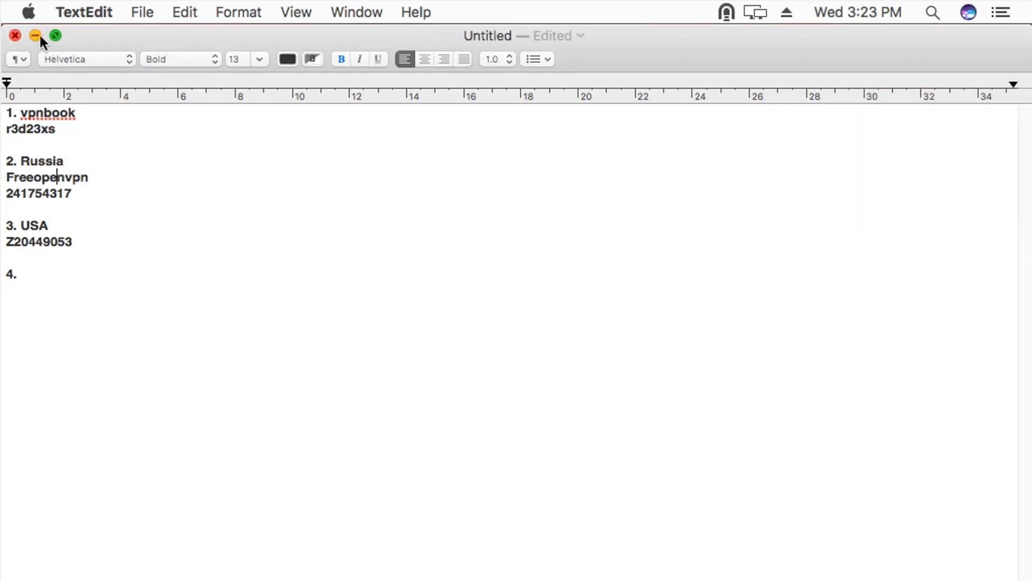
pyautogui.click(35, 36)
pyautogui.press('super+r')
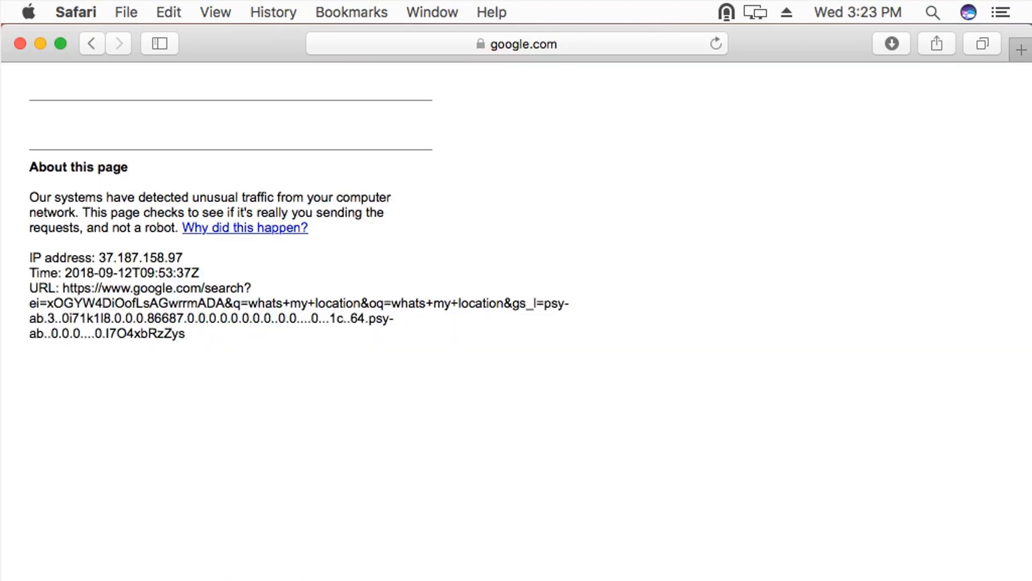
# - Attempt the reCAPTCHA traffic-light check, then dismiss its connection error
pyautogui.click(51, 183)
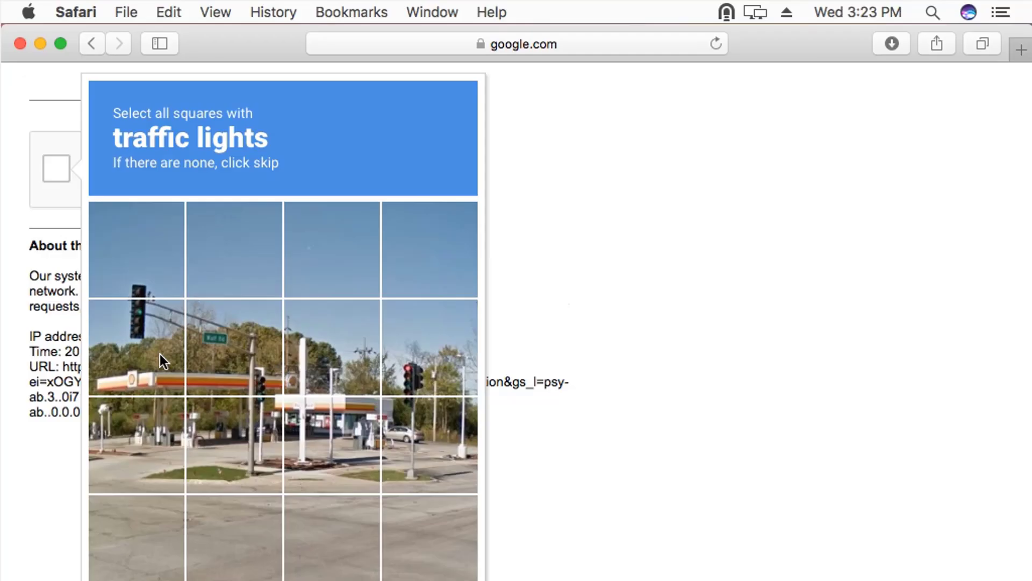
pyautogui.click(160, 354)
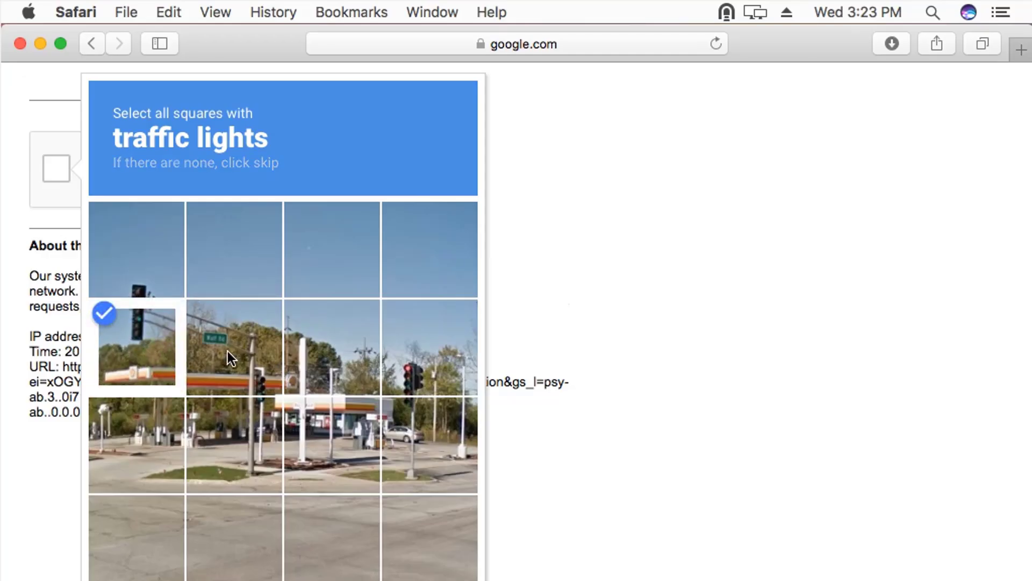
pyautogui.click(433, 369)
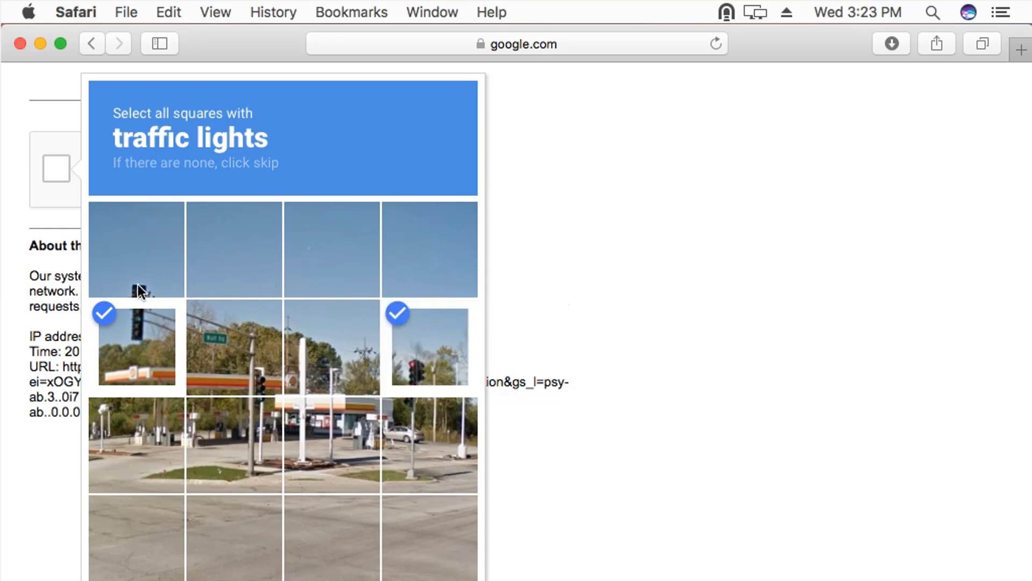
pyautogui.click(139, 291)
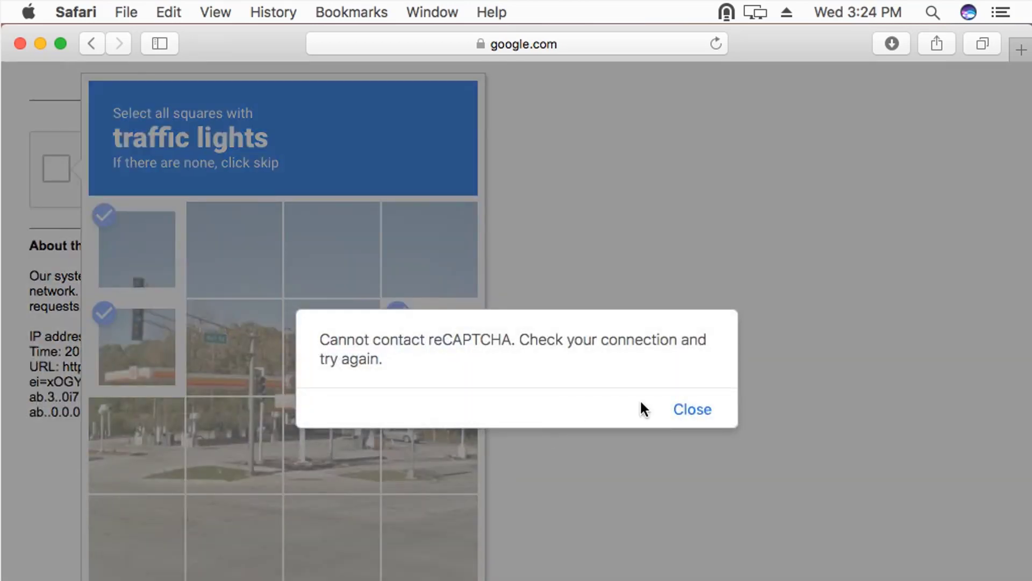
pyautogui.click(678, 414)
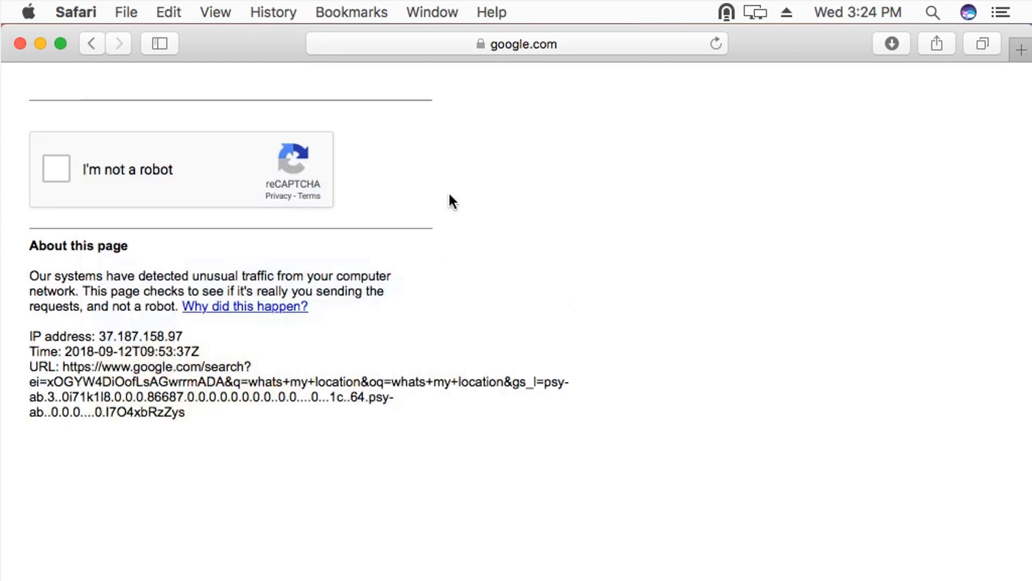
# - Open google.com and search 'whats my location' again, landing on the unusual-traffic page
pyautogui.click(562, 53)
pyautogui.write('google')
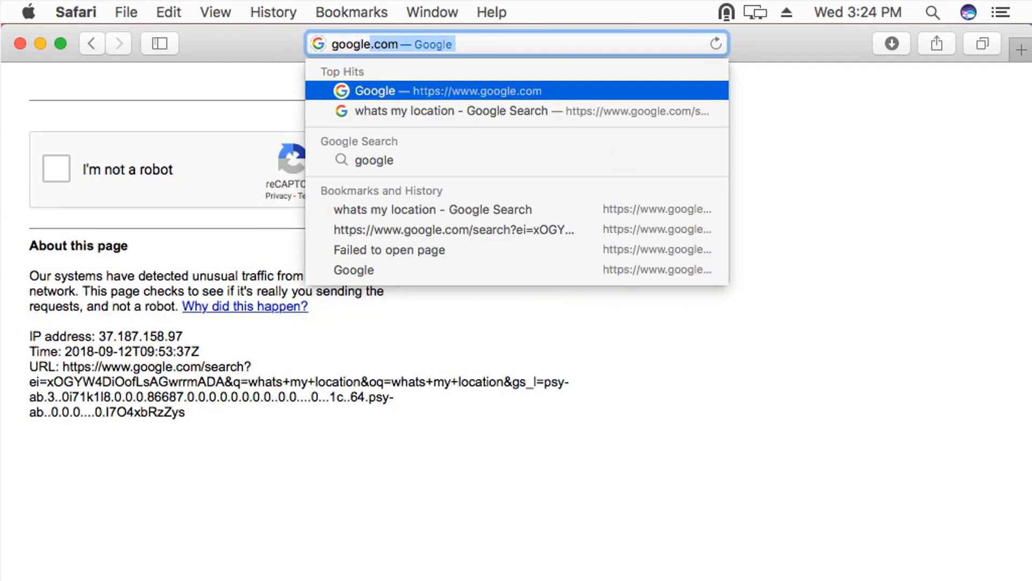
pyautogui.press('Right')
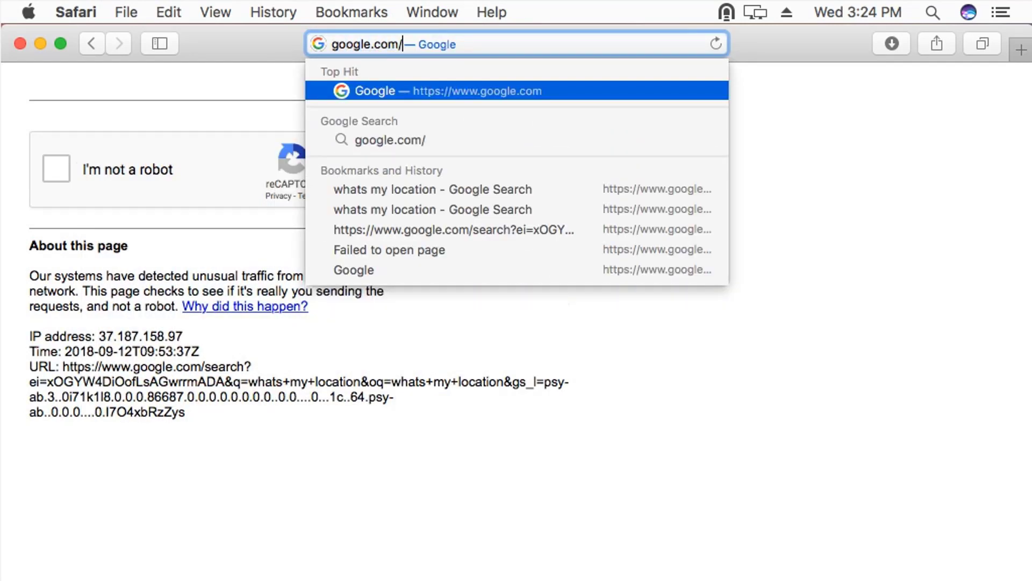
pyautogui.press('Return')
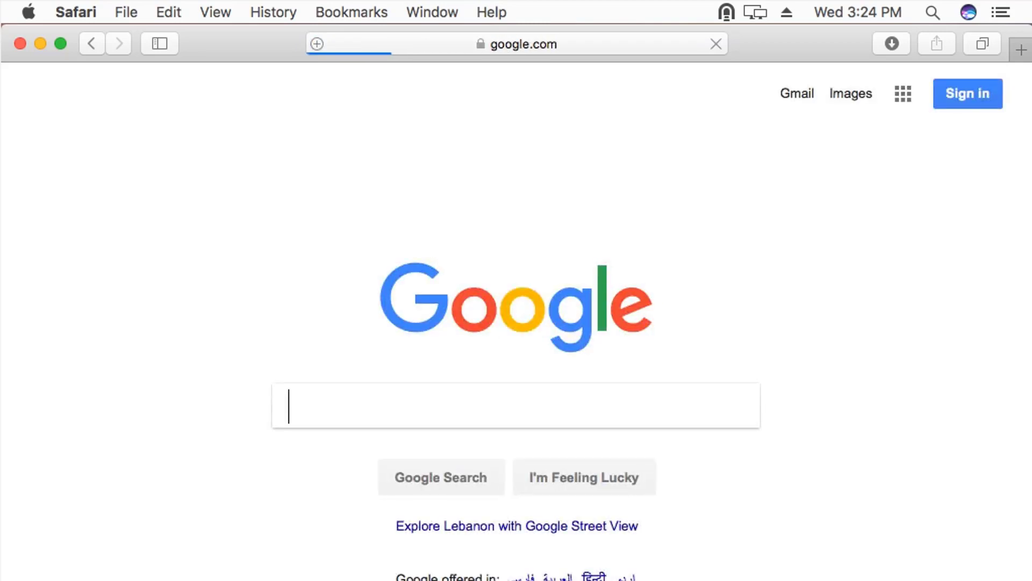
pyautogui.write('whats ')
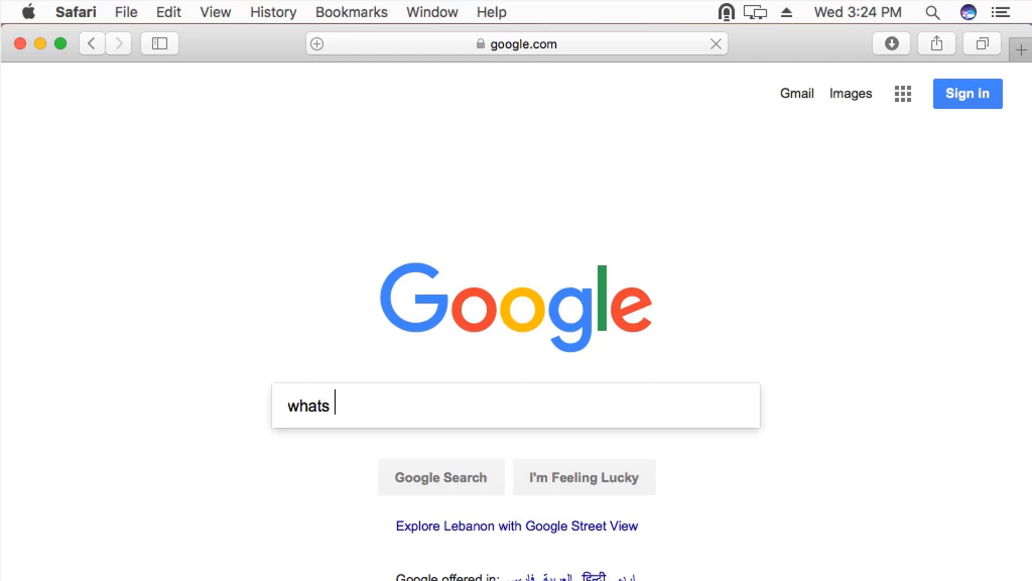
pyautogui.write('my location')
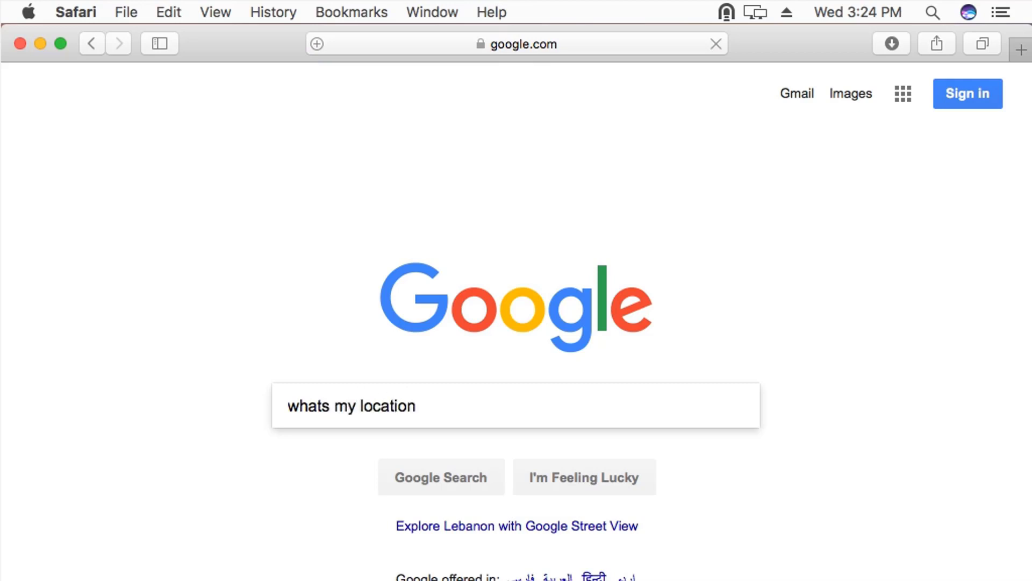
pyautogui.press('Return')
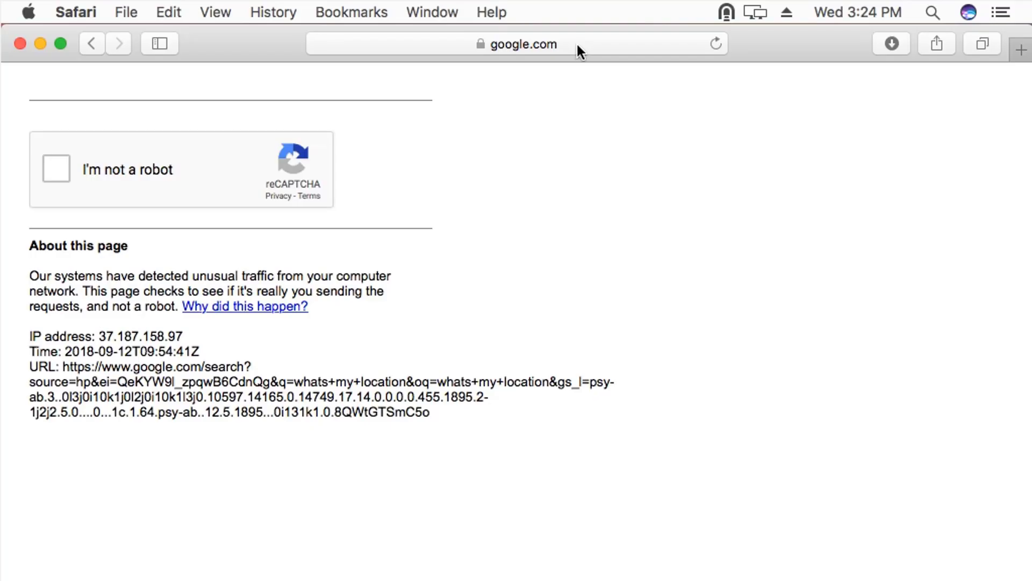
pyautogui.click(576, 43)
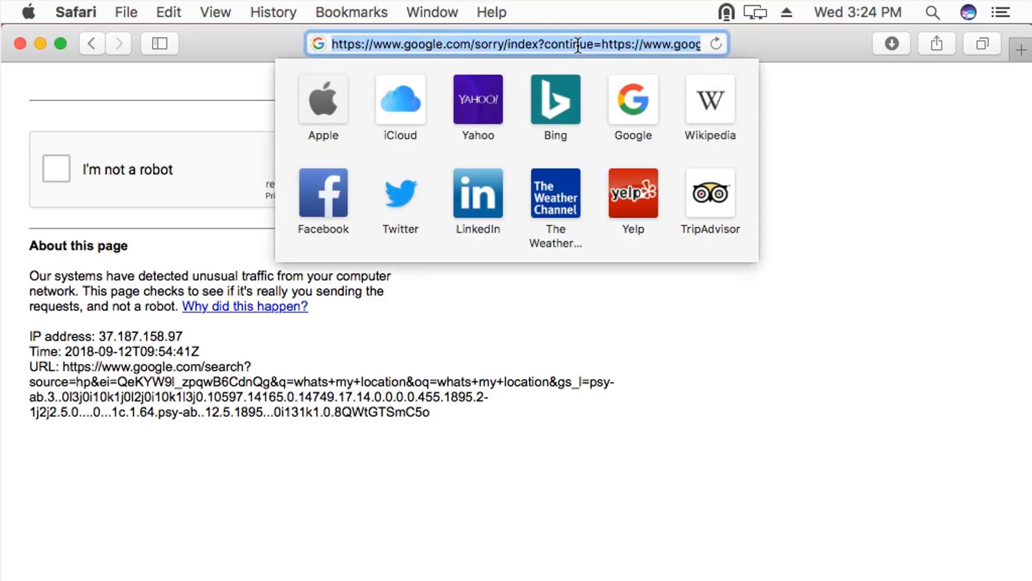
# - Search Bing for 'whats my location' and open mylocation.org, which shows Paris, France
pyautogui.write('bing')
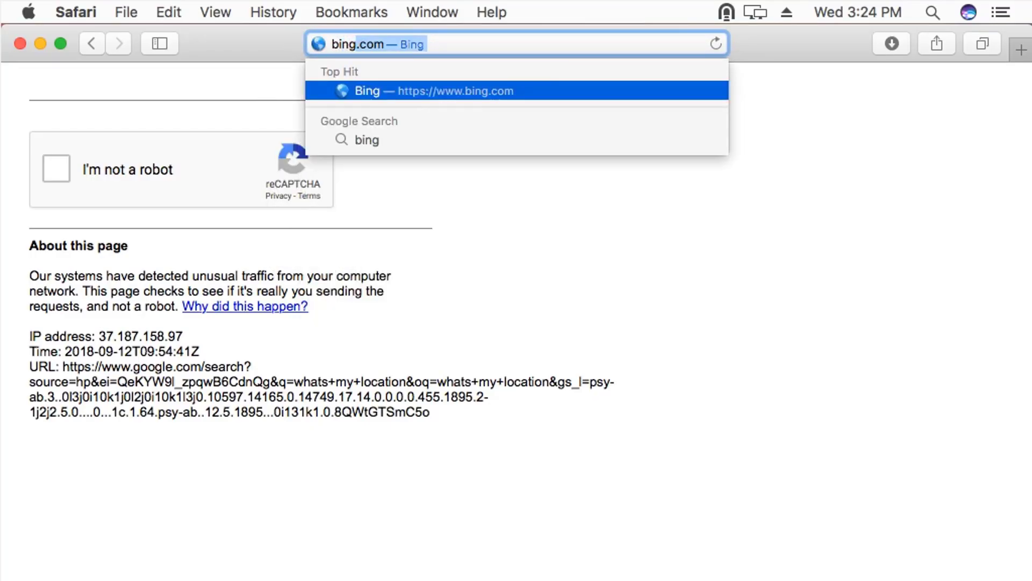
pyautogui.press('Return')
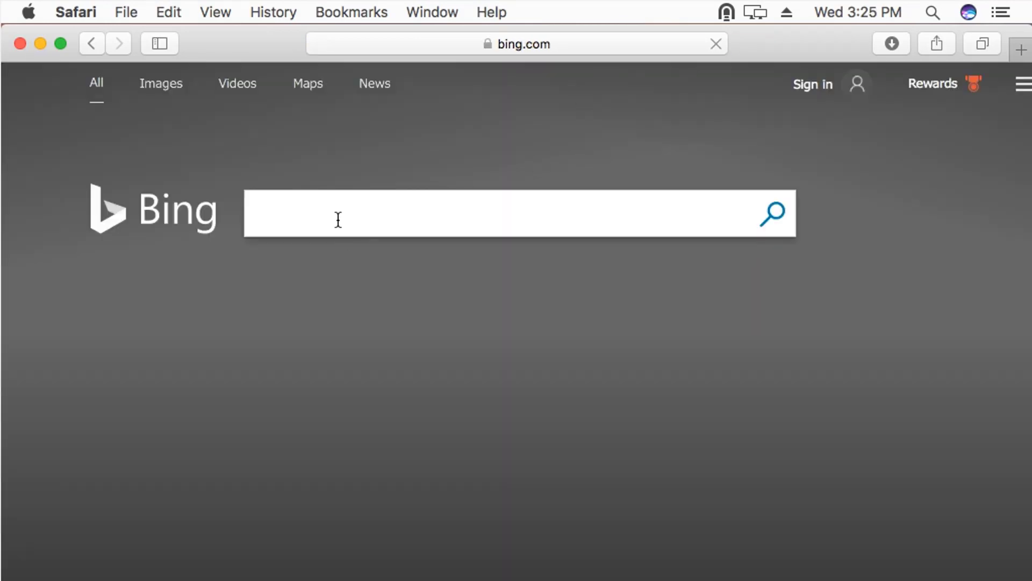
pyautogui.click(336, 219)
pyautogui.write('whats my location')
pyautogui.press('Return')
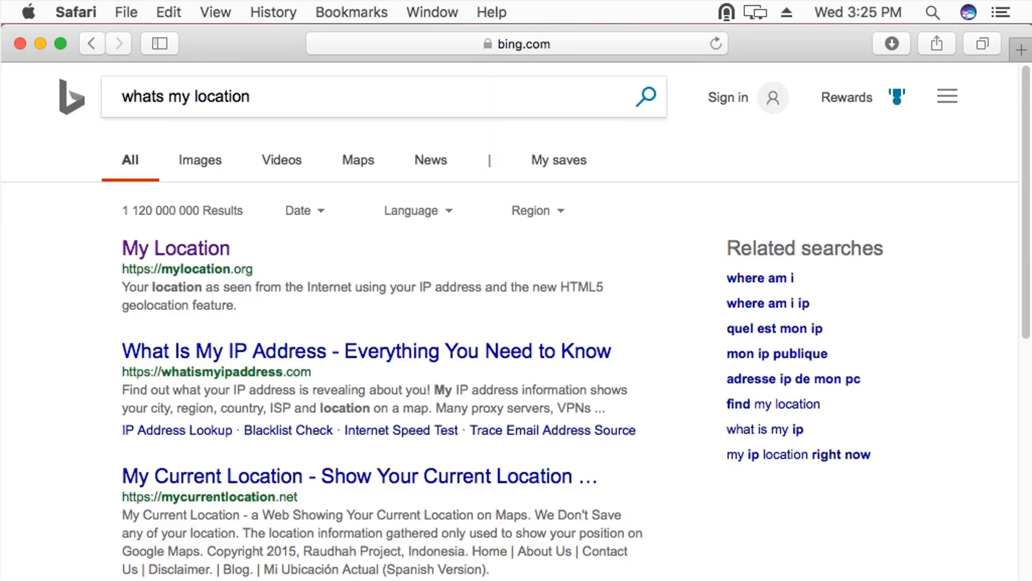
pyautogui.click(220, 289)
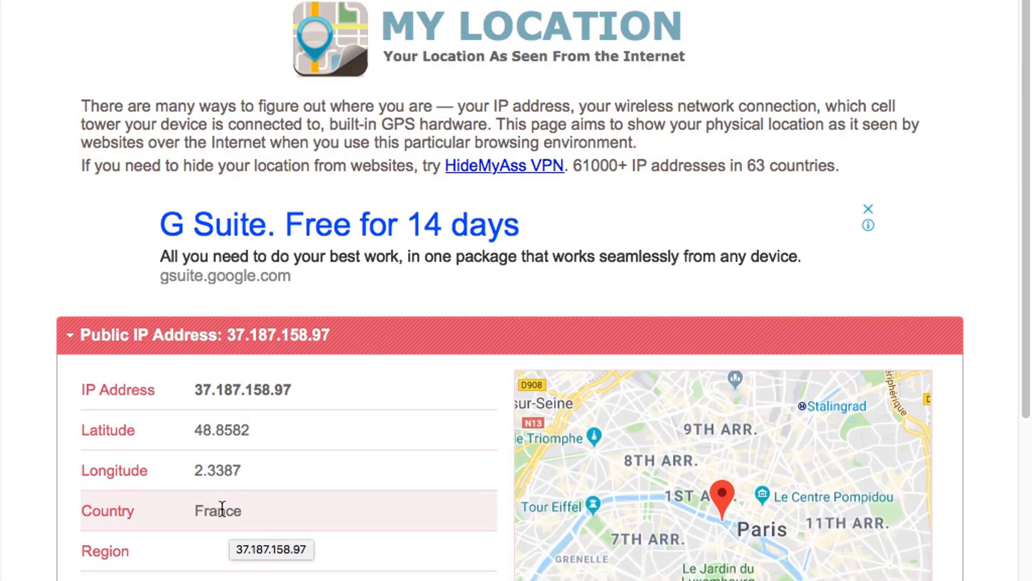
pyautogui.click(727, 12)
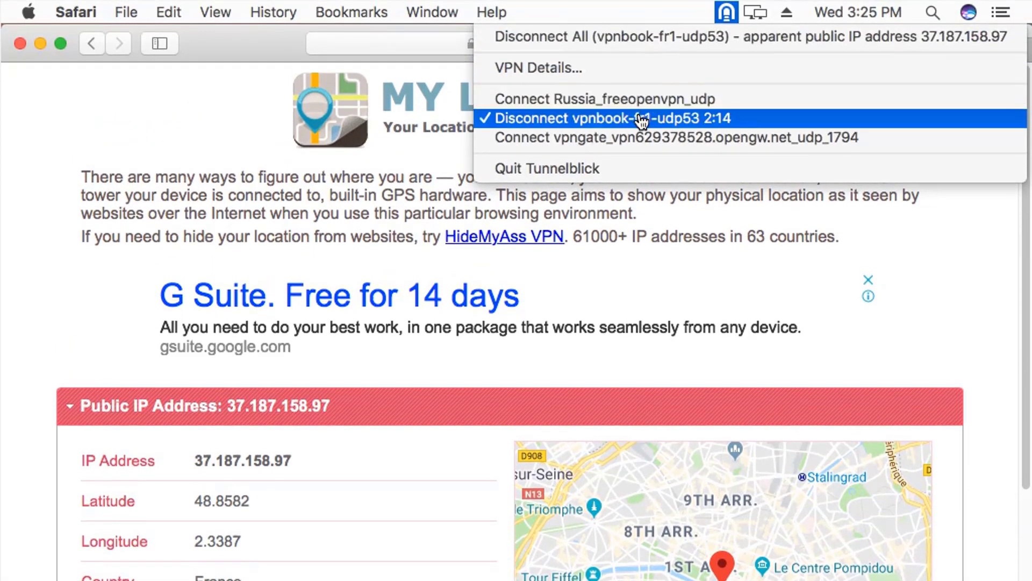
# - Swap vpnbook-fr1-udp53 for Russia_freeopenvpn_udp with multiple-connection warnings off, then reload mylocation.org
pyautogui.click(642, 119)
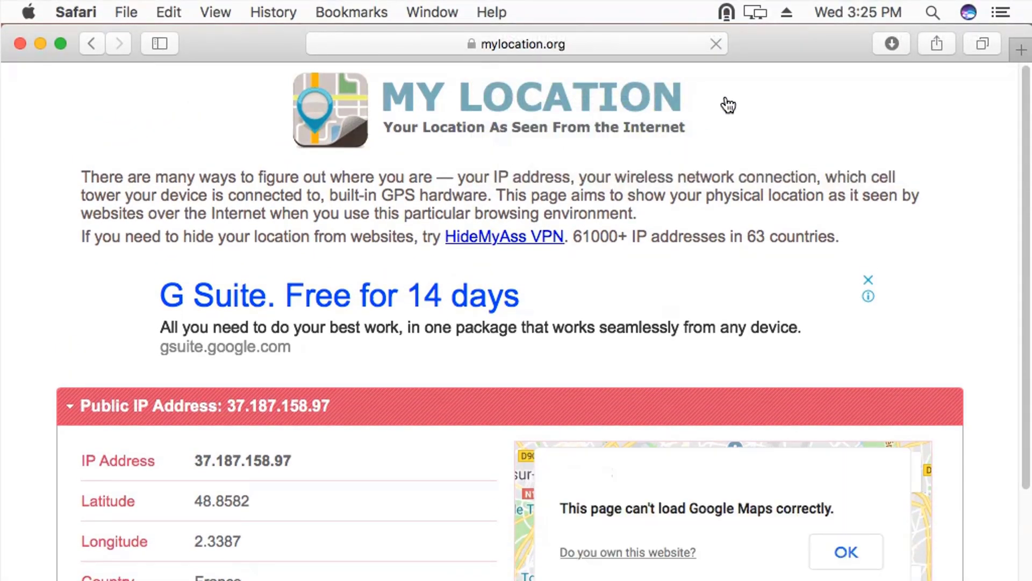
pyautogui.click(724, 13)
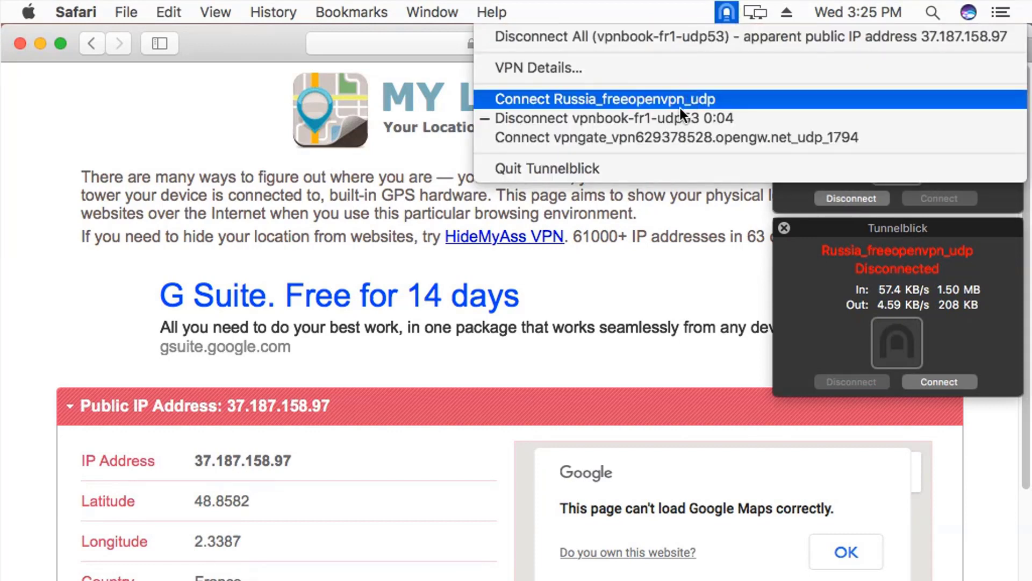
pyautogui.click(666, 134)
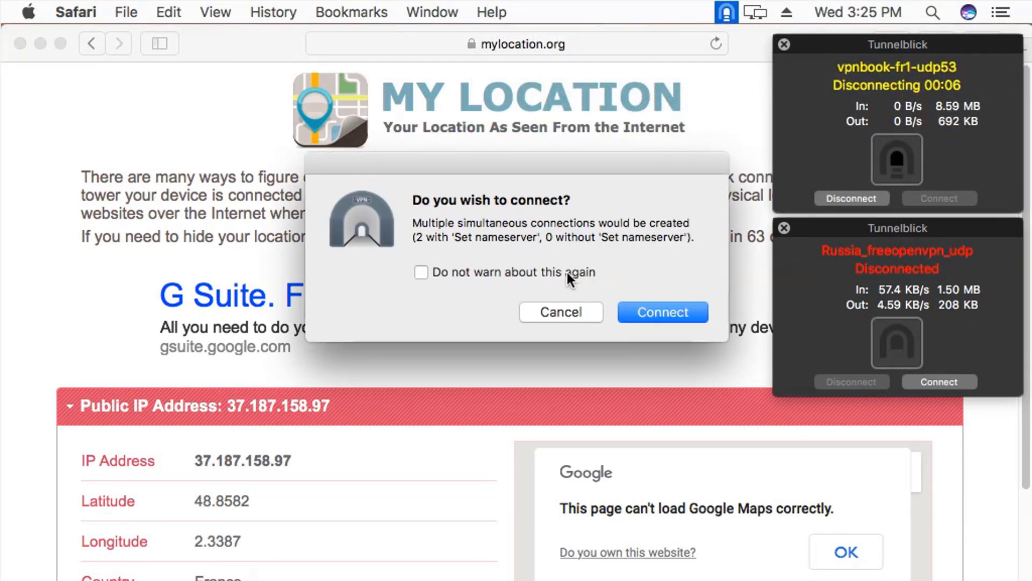
pyautogui.click(566, 272)
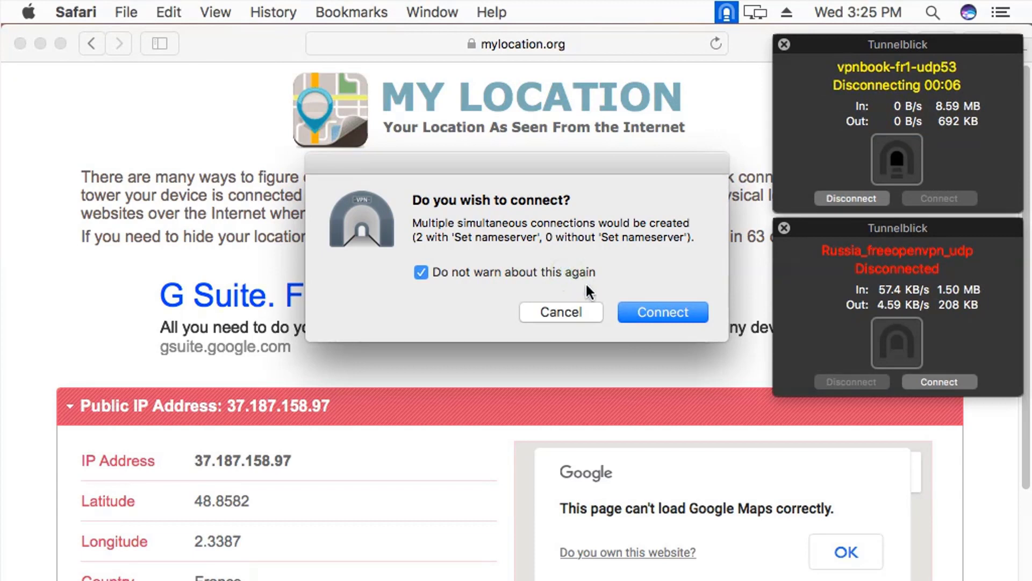
pyautogui.click(675, 312)
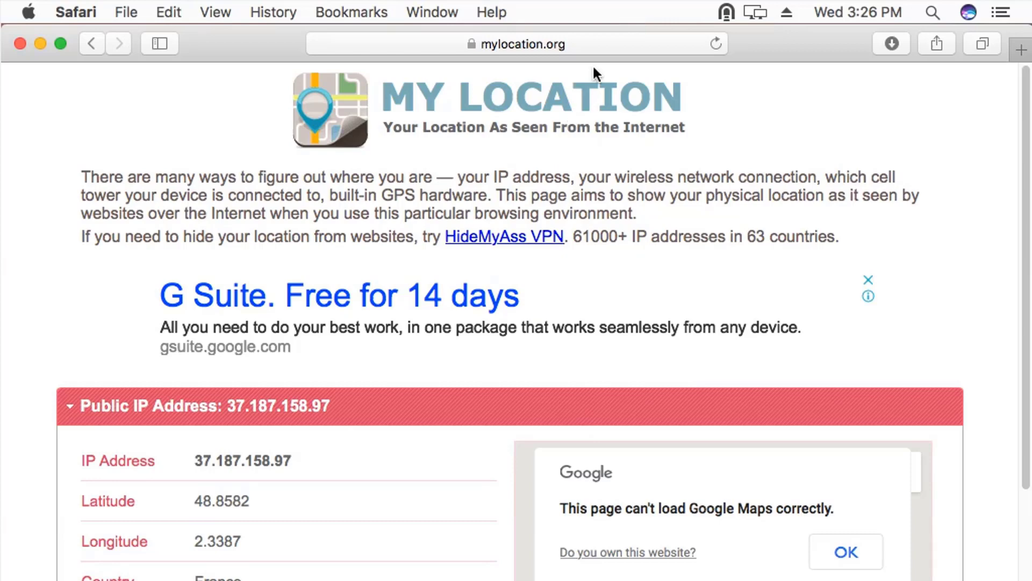
pyautogui.click(599, 42)
pyautogui.press('Return')
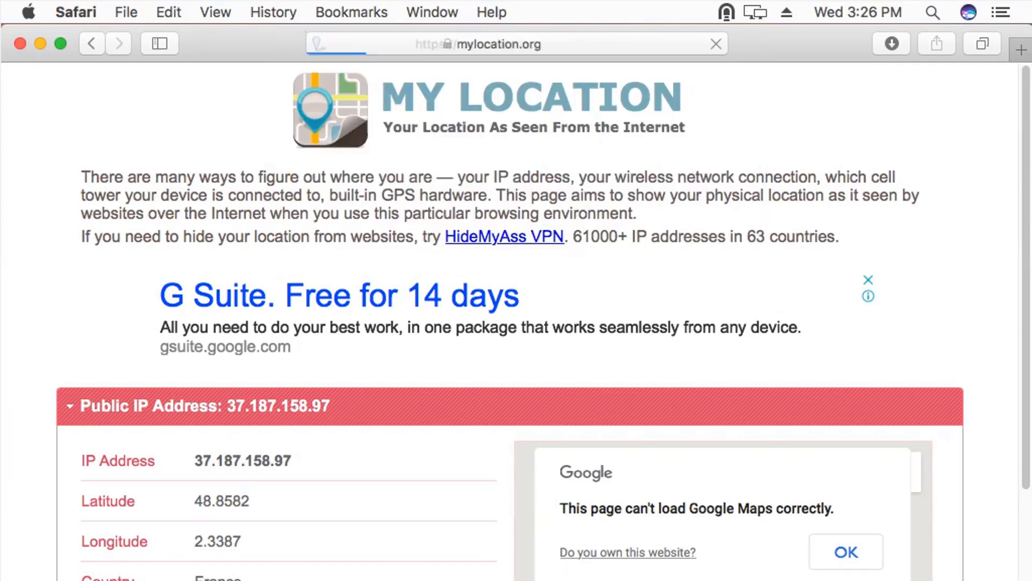